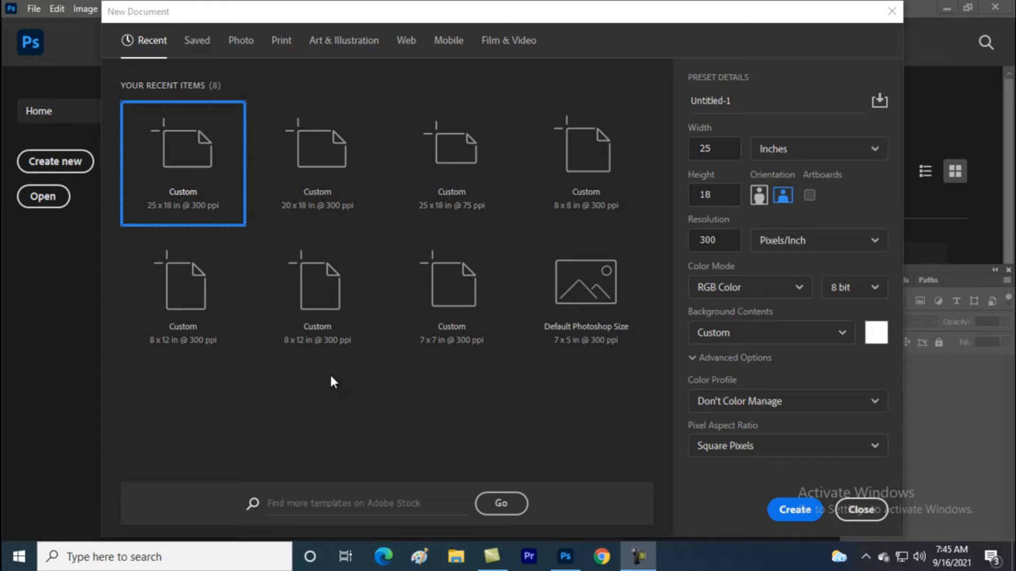
Select the Untitled-1 preset name and start retyping it as 'Photoshop no.1'
{"action": "left_click", "coordinate": [737, 152]}
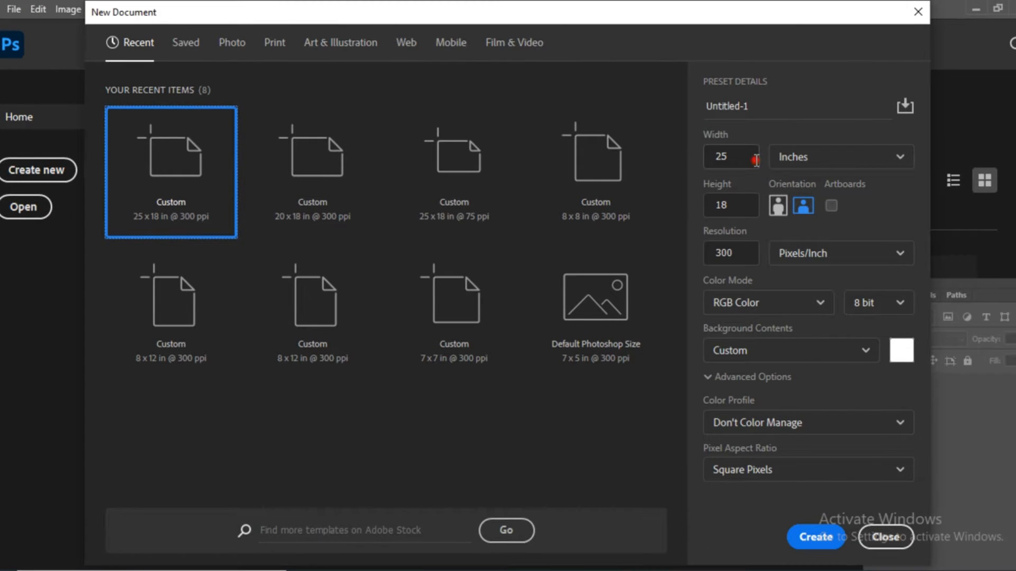
{"action": "left_click_drag", "start_coordinate": [733, 160], "coordinate": [663, 157]}
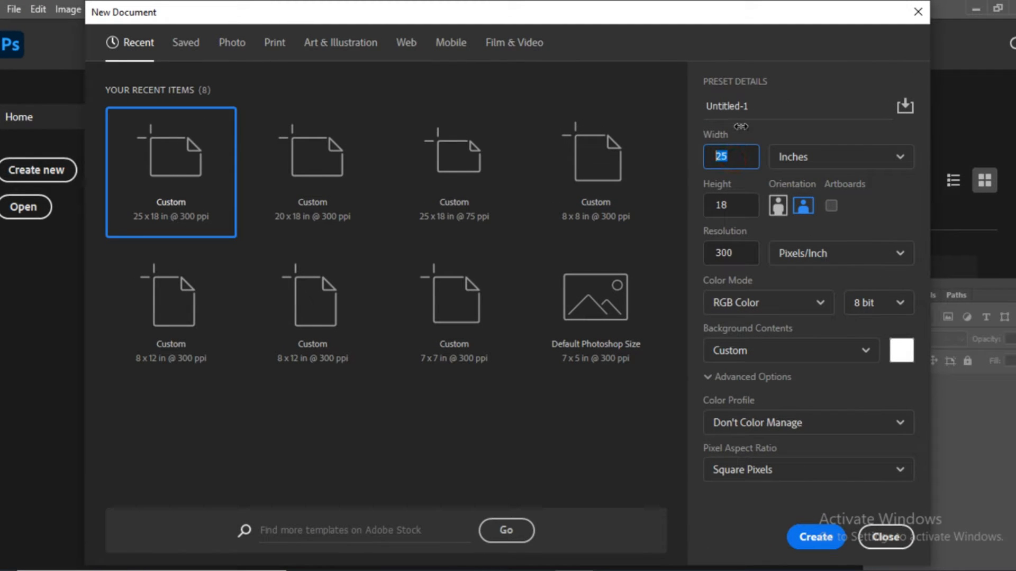
{"action": "left_click_drag", "start_coordinate": [762, 105], "coordinate": [663, 99]}
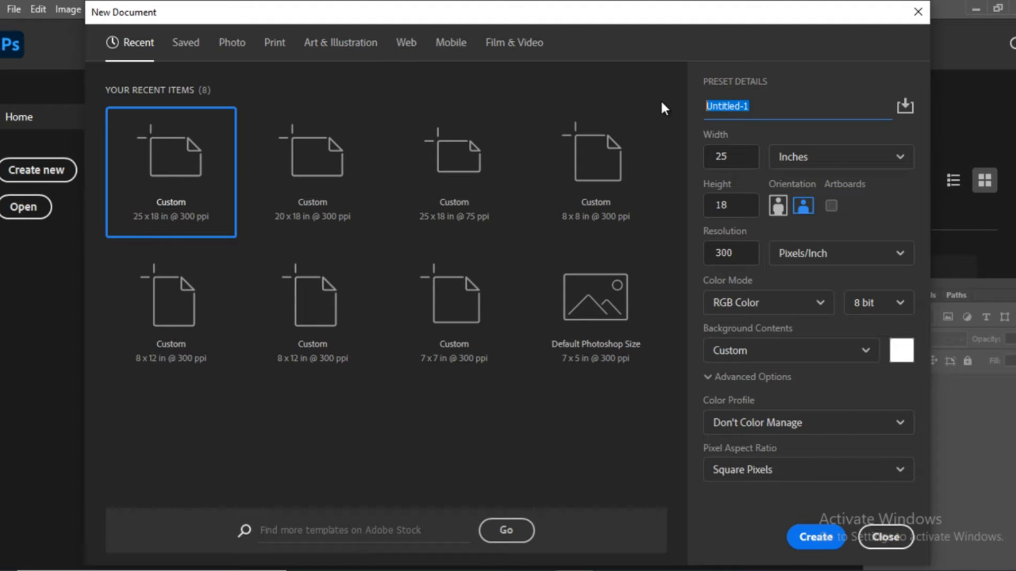
{"action": "mouse_move", "coordinate": [574, 570]}
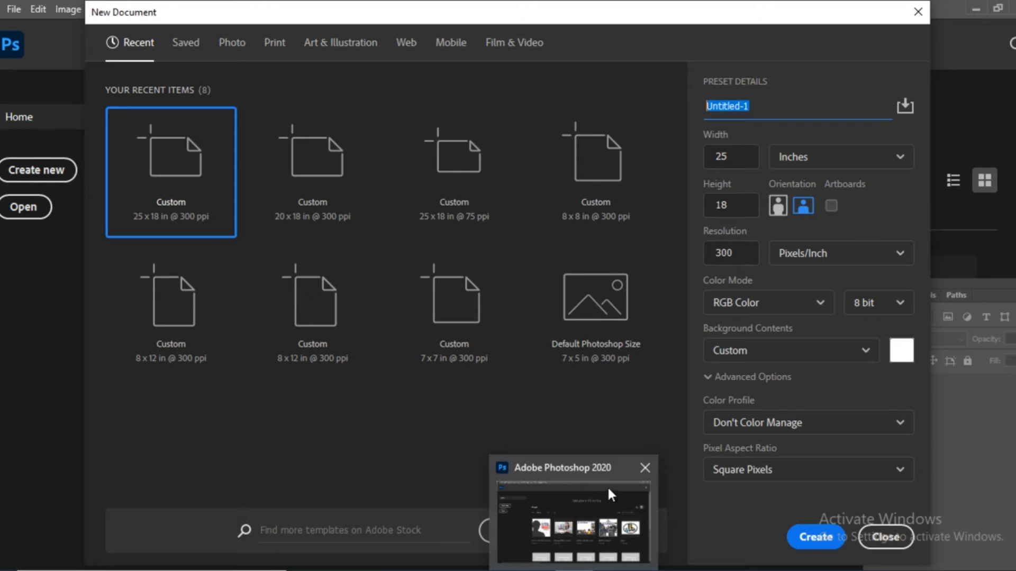
{"action": "left_click", "coordinate": [772, 106]}
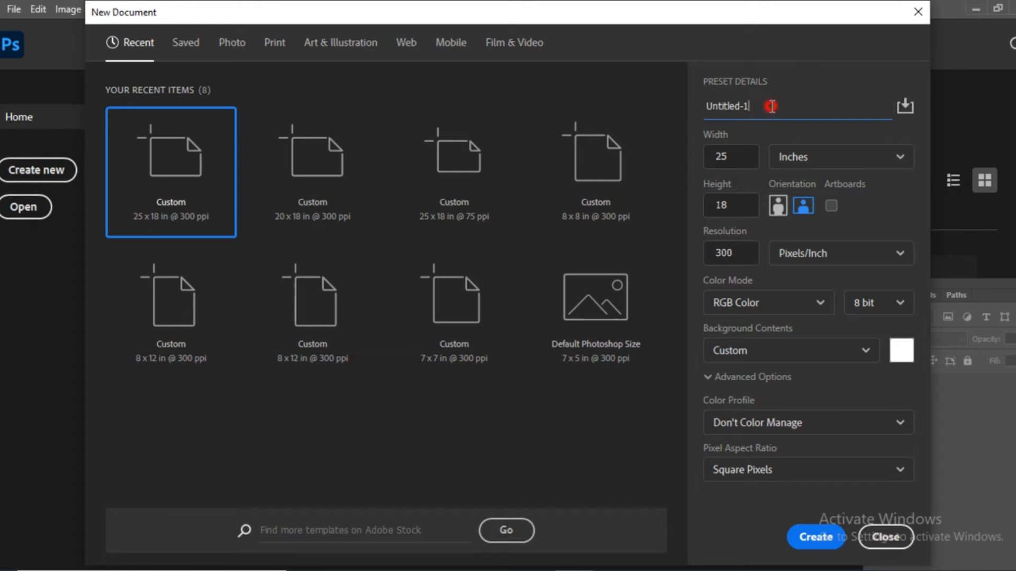
{"action": "double_click", "coordinate": [771, 107]}
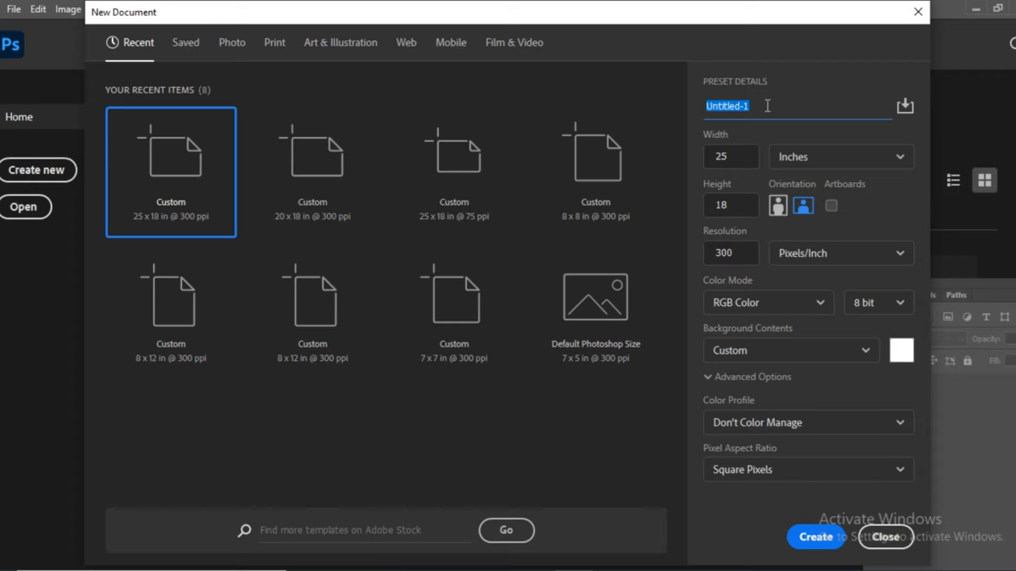
{"action": "type", "text": "Photoshop no.1"}
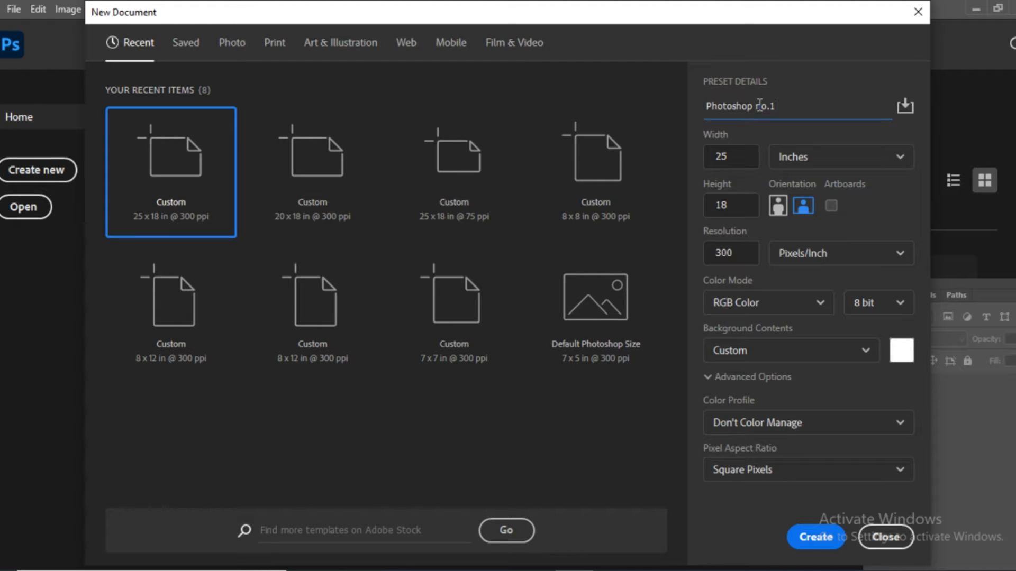
Set width and height to 4 inches and keep the resolution at 300 ppi
{"action": "left_click", "coordinate": [730, 156]}
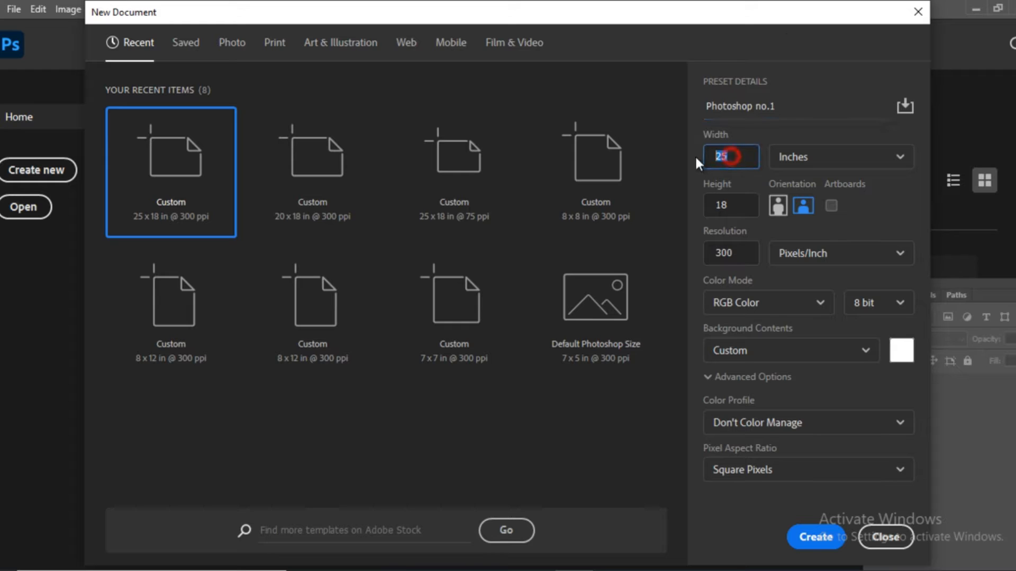
{"action": "type", "text": "4"}
{"action": "left_click", "coordinate": [704, 205]}
{"action": "type", "text": "4"}
{"action": "left_click", "coordinate": [741, 252]}
{"action": "left_click", "coordinate": [743, 251]}
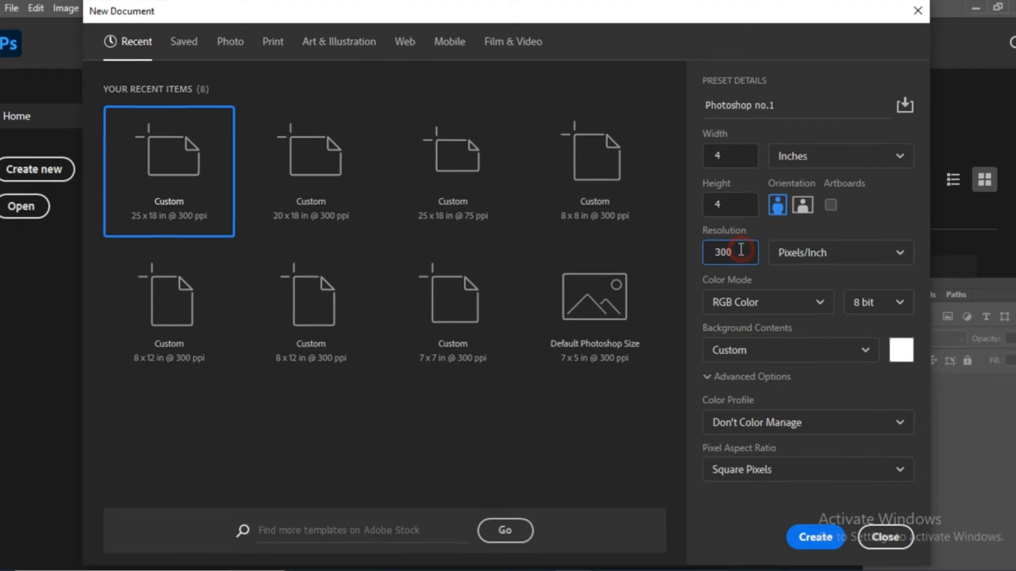
Keep RGB 8-bit, Custom background, Square Pixels and Don't Color Manage, then create the document
{"action": "left_click", "coordinate": [773, 298]}
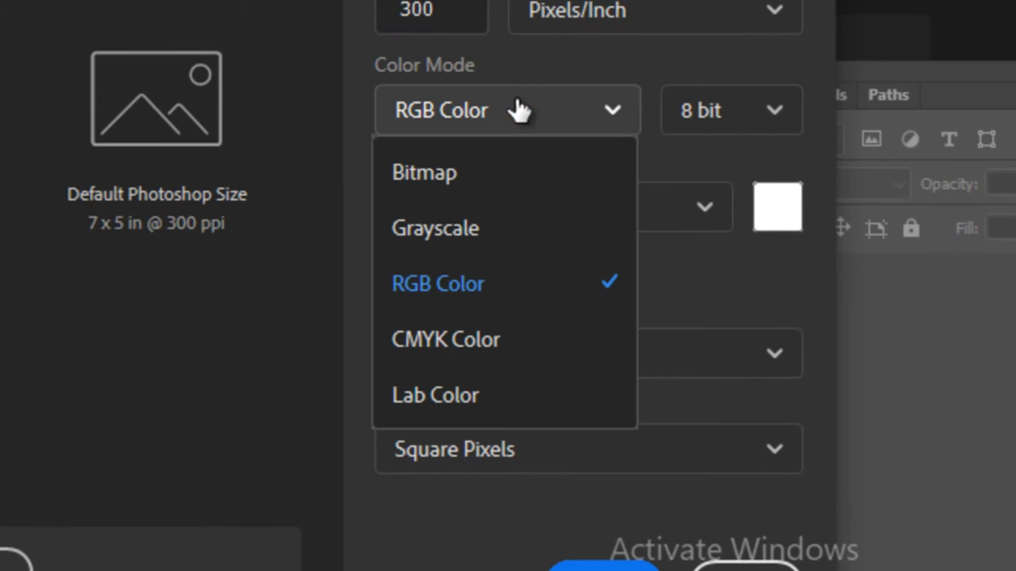
{"action": "left_click", "coordinate": [490, 109]}
{"action": "left_click", "coordinate": [771, 117]}
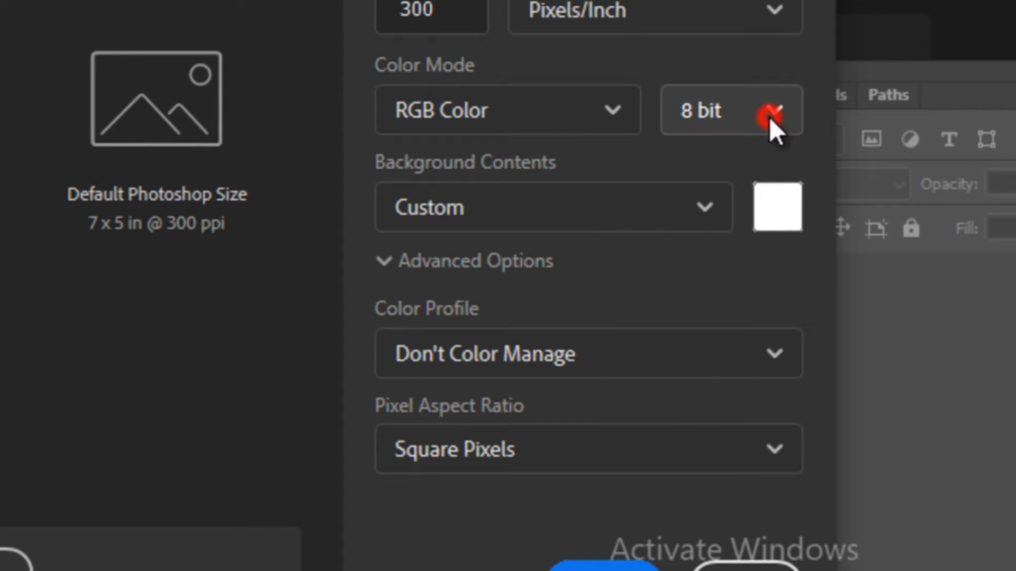
{"action": "left_click", "coordinate": [771, 117]}
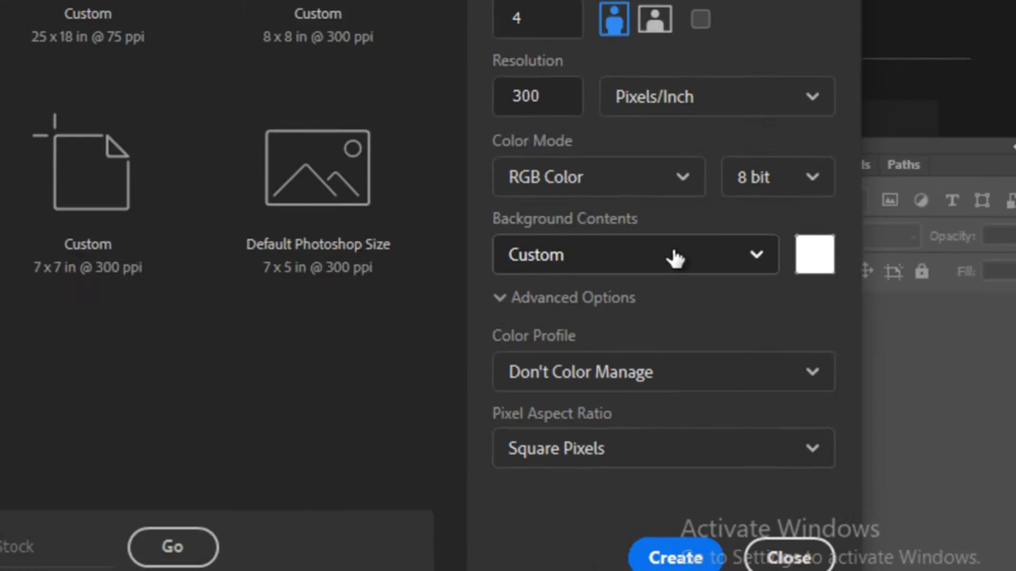
{"action": "left_click", "coordinate": [595, 201]}
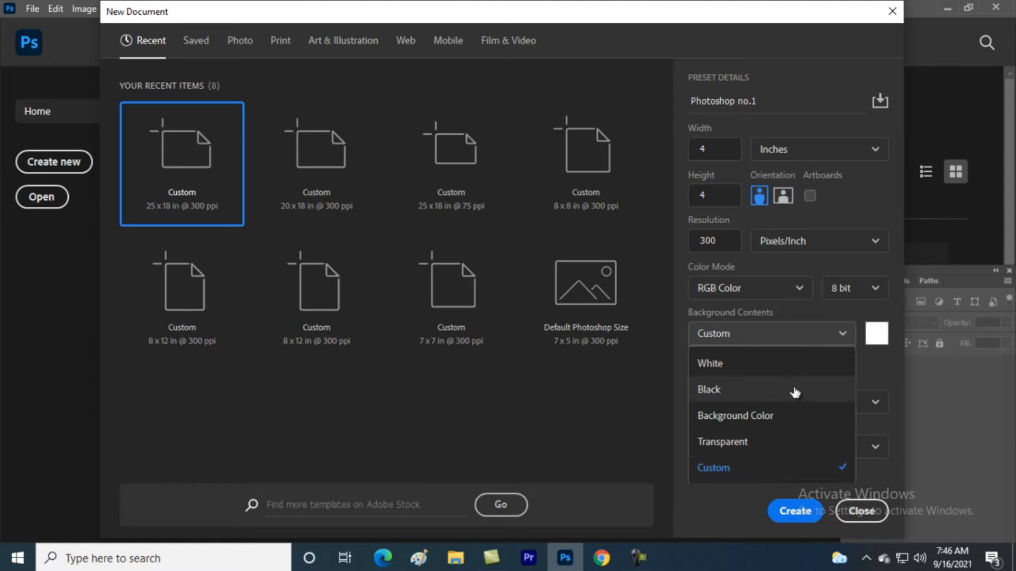
{"action": "left_click", "coordinate": [844, 331]}
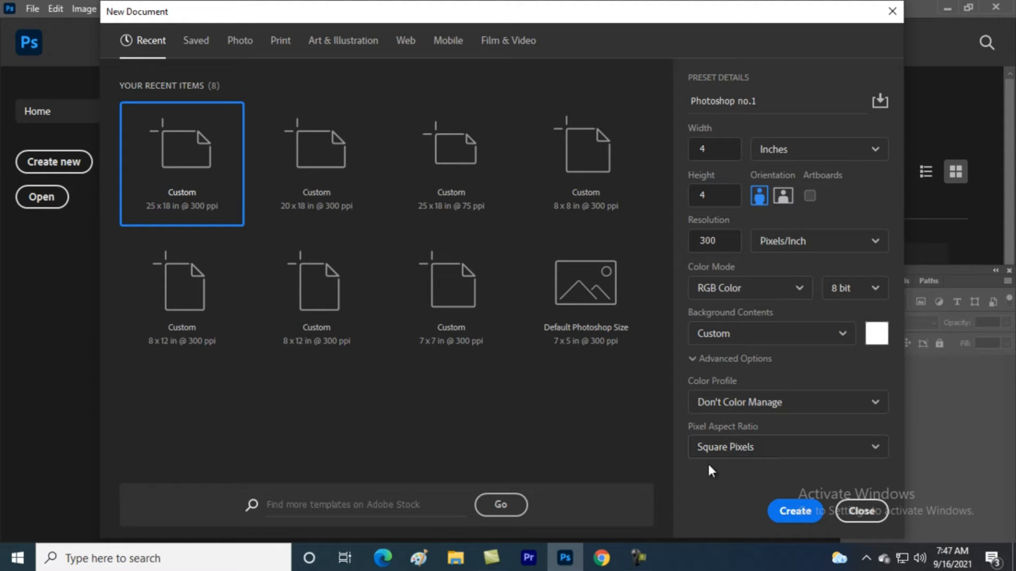
{"action": "left_click", "coordinate": [832, 447]}
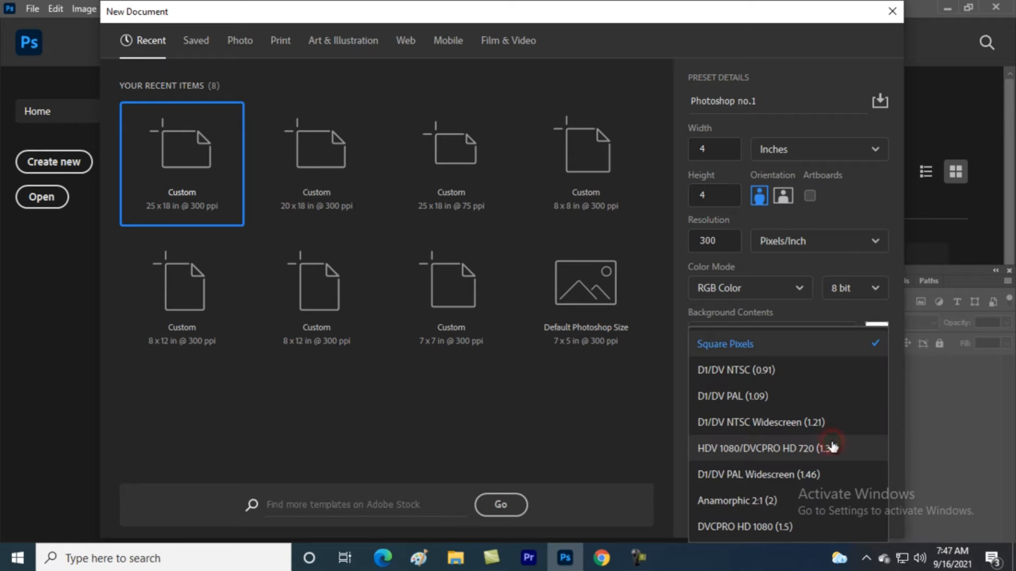
{"action": "left_click", "coordinate": [826, 346]}
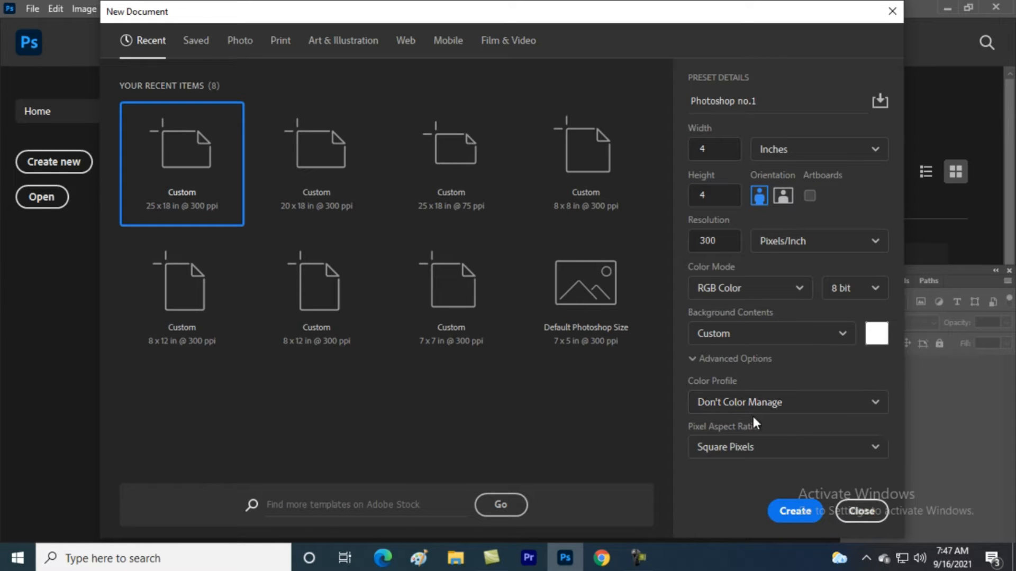
{"action": "left_click", "coordinate": [825, 406]}
{"action": "left_click", "coordinate": [903, 354]}
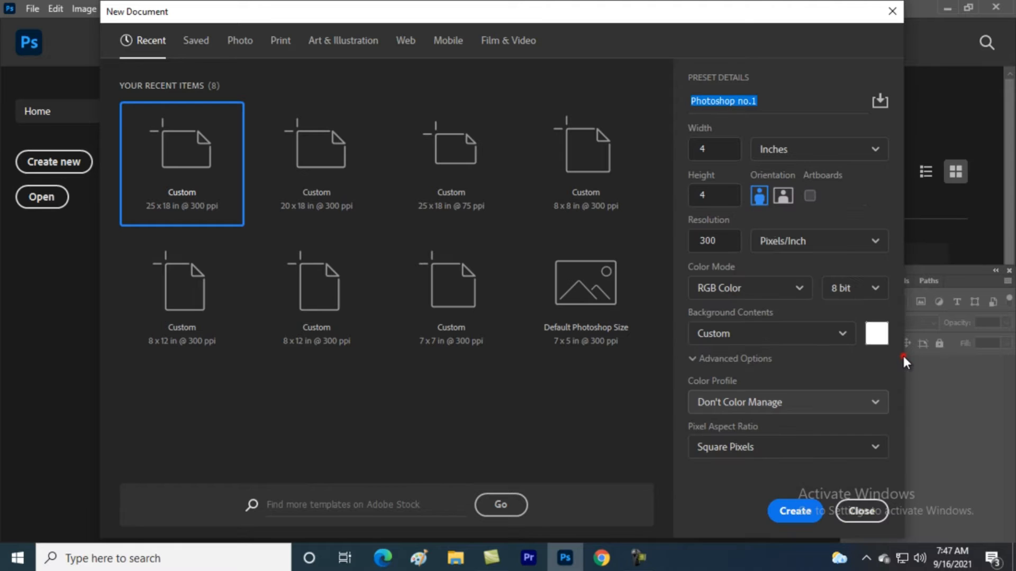
{"action": "left_click", "coordinate": [792, 511]}
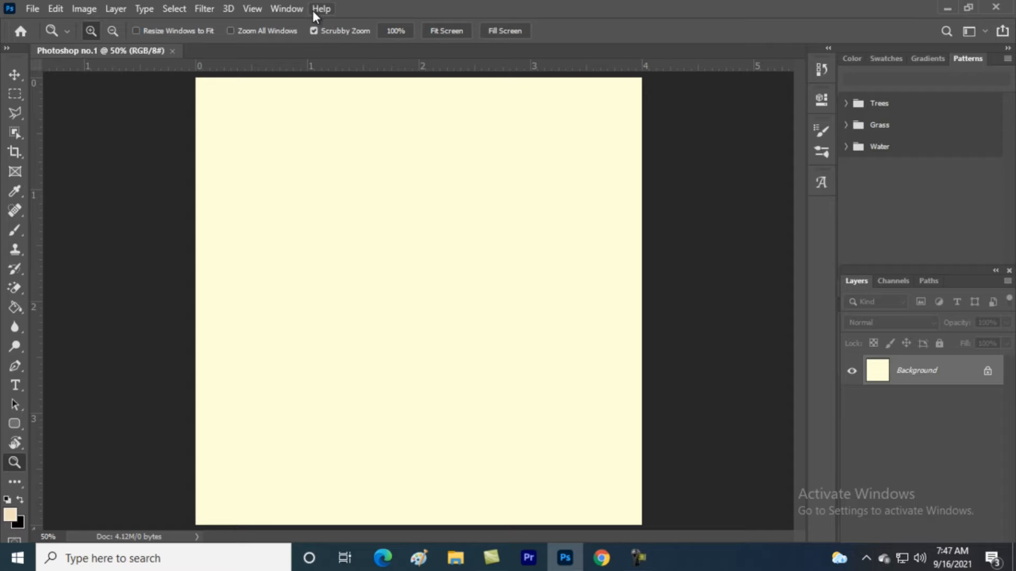
{"action": "left_click", "coordinate": [36, 7]}
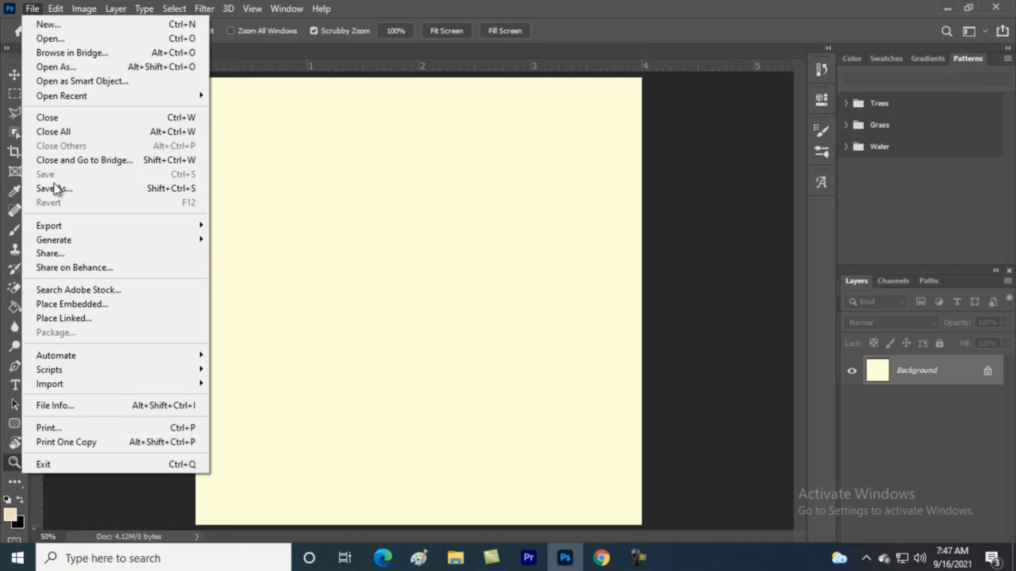
{"action": "mouse_move", "coordinate": [59, 245]}
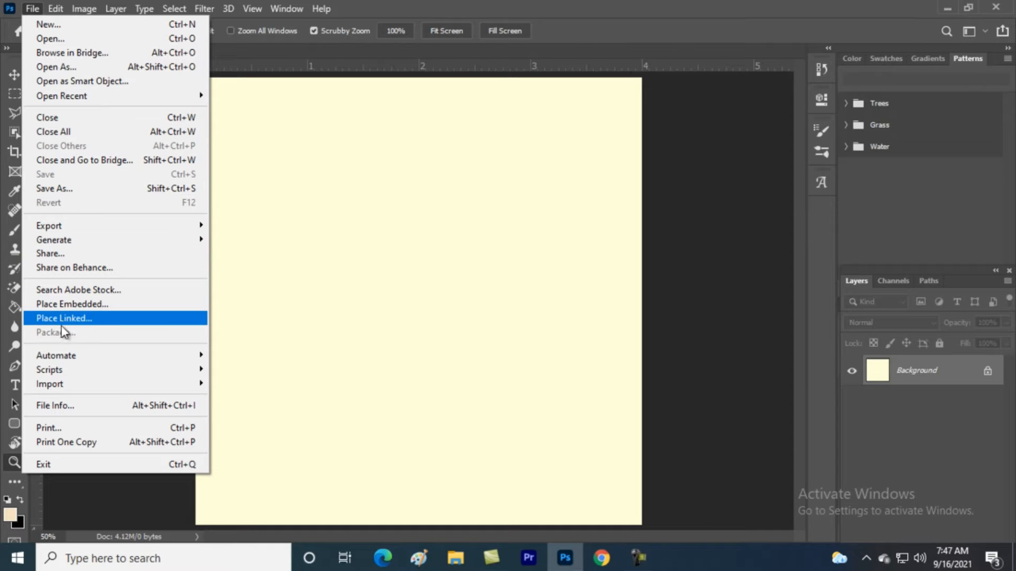
{"action": "mouse_move", "coordinate": [65, 356]}
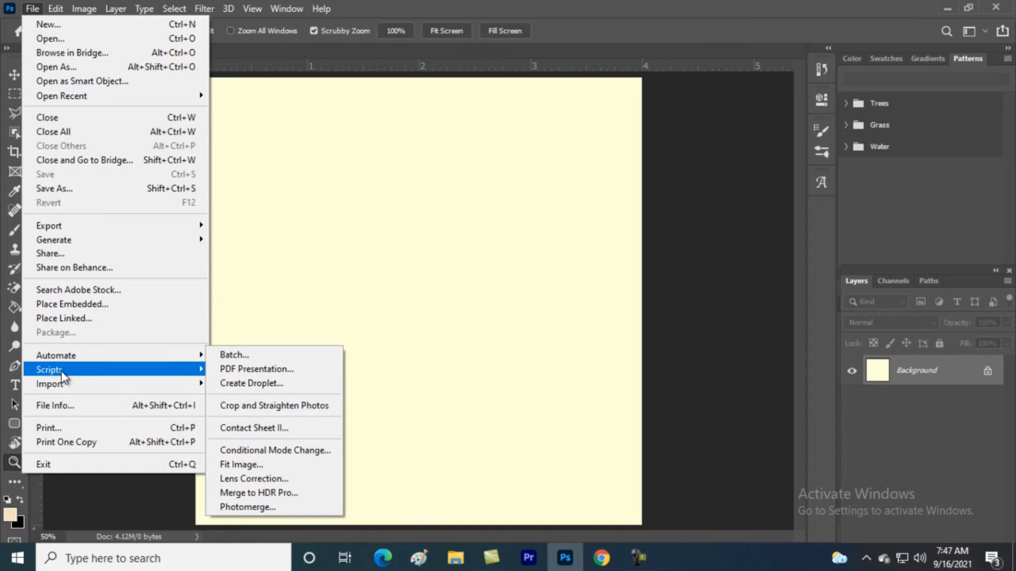
{"action": "mouse_move", "coordinate": [63, 390]}
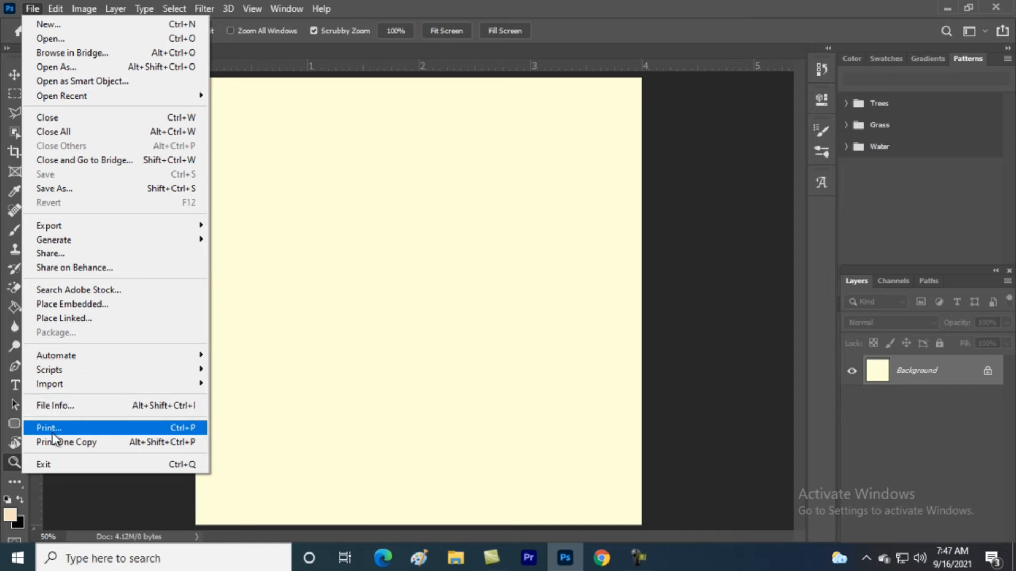
{"action": "left_click", "coordinate": [255, 319]}
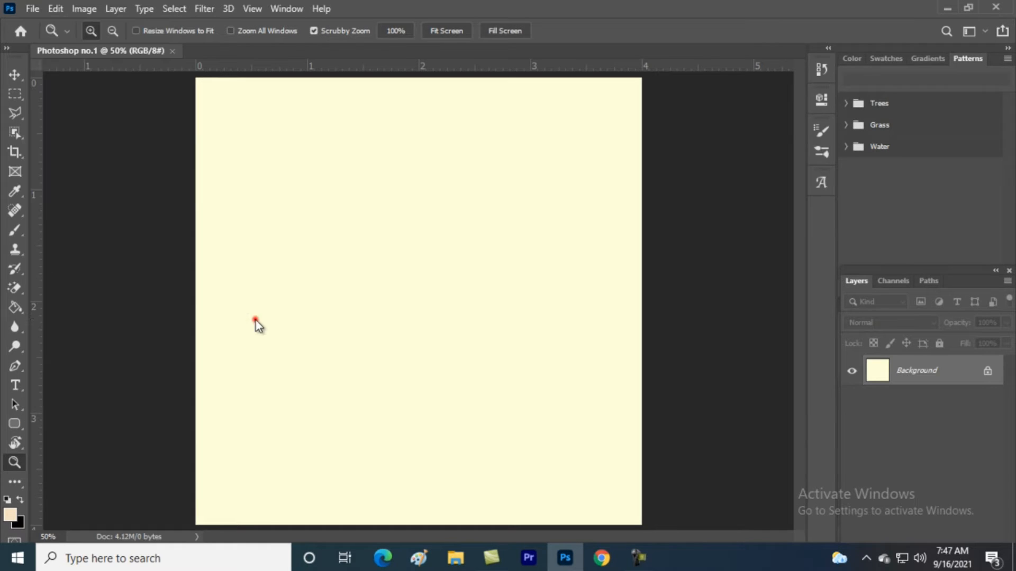
Browse the Edit, Image and Layer menus, then select the Move tool
{"action": "left_click", "coordinate": [59, 8]}
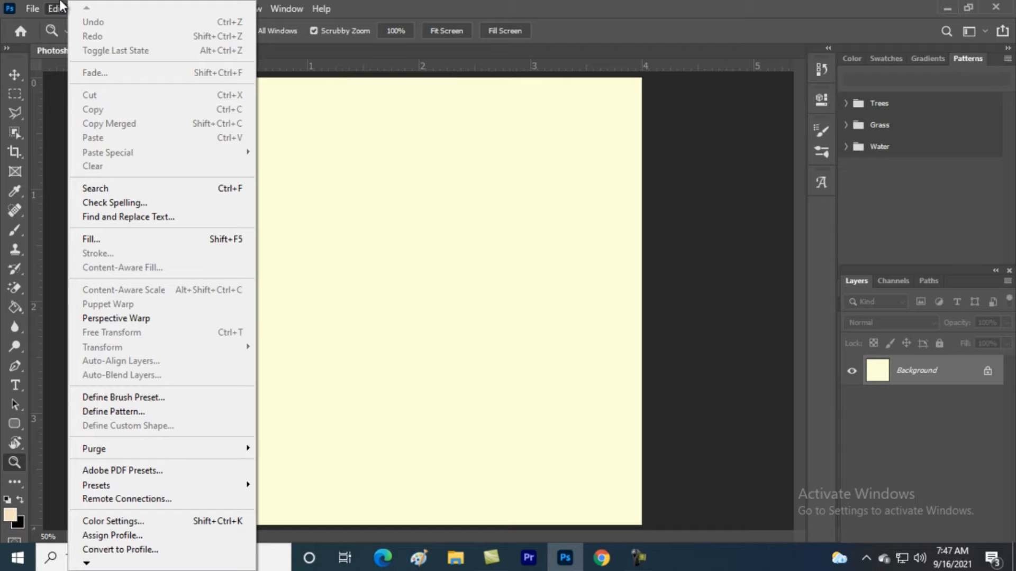
{"action": "left_click", "coordinate": [59, 7]}
{"action": "left_click", "coordinate": [74, 9]}
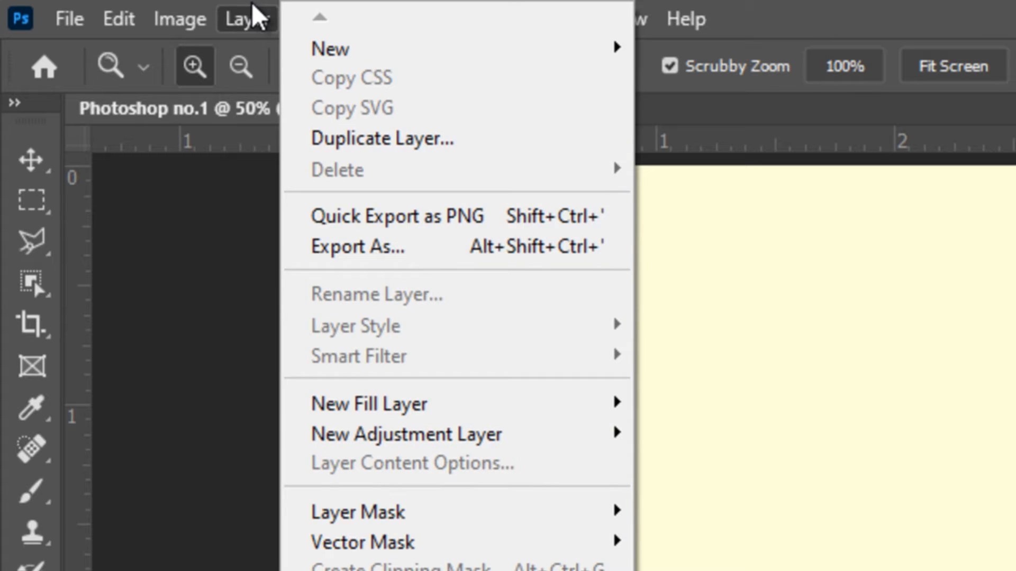
{"action": "left_click", "coordinate": [253, 11]}
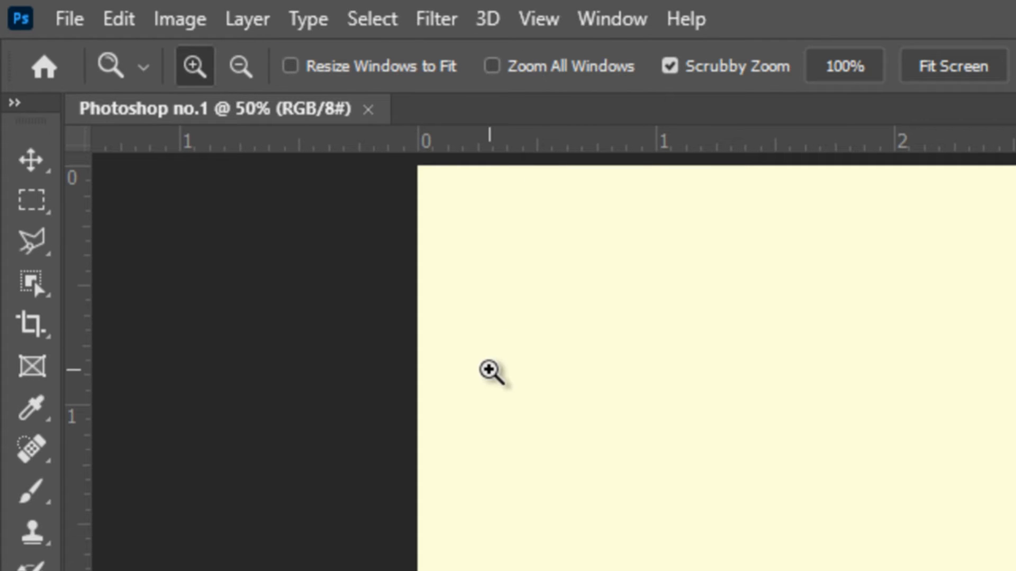
{"action": "left_click", "coordinate": [31, 165]}
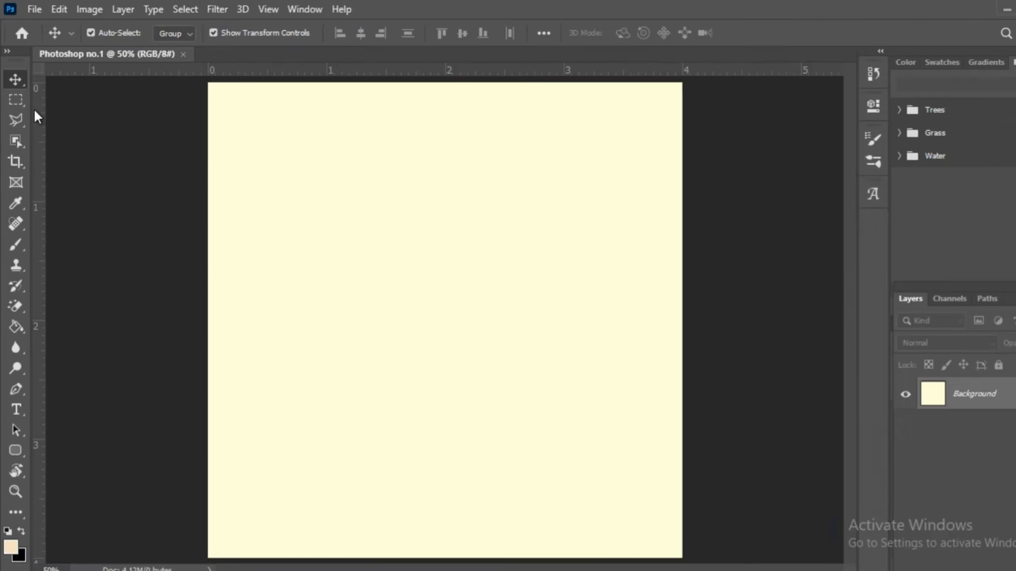
{"action": "left_click", "coordinate": [28, 176]}
{"action": "left_click_drag", "start_coordinate": [588, 246], "coordinate": [781, 570]}
{"action": "left_click_drag", "start_coordinate": [415, 303], "coordinate": [415, 303]}
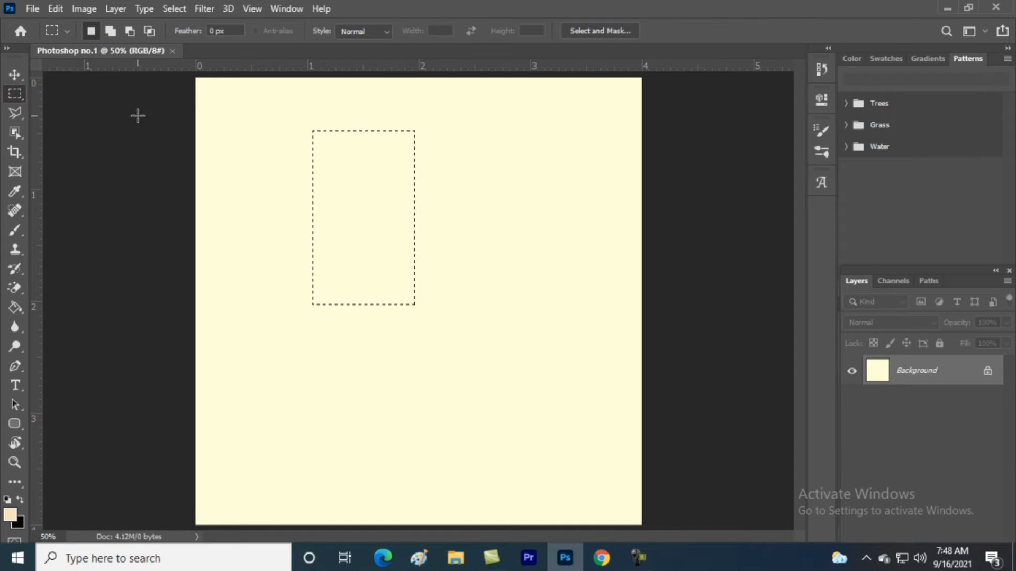
{"action": "left_click", "coordinate": [16, 110]}
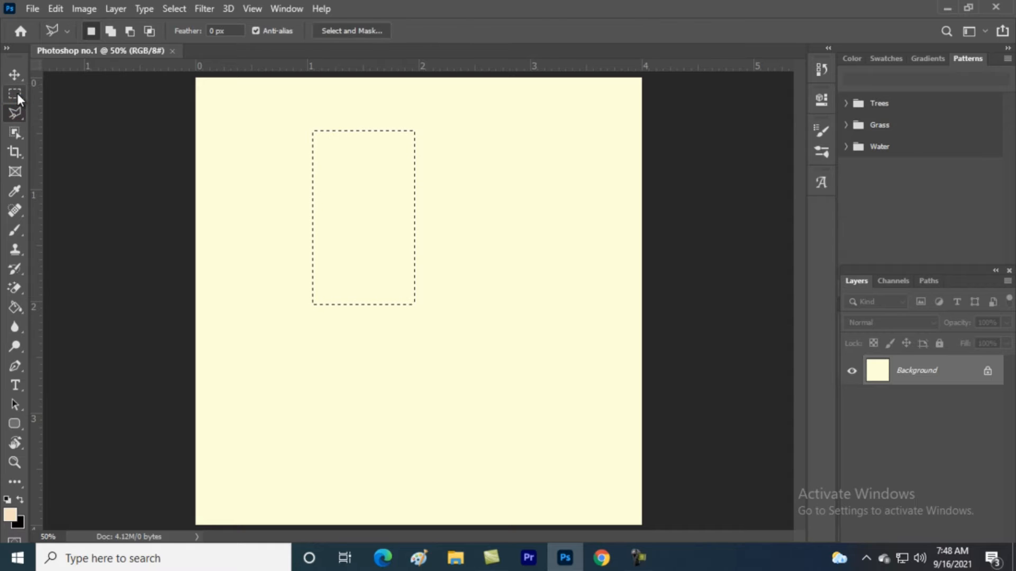
{"action": "left_click", "coordinate": [15, 94]}
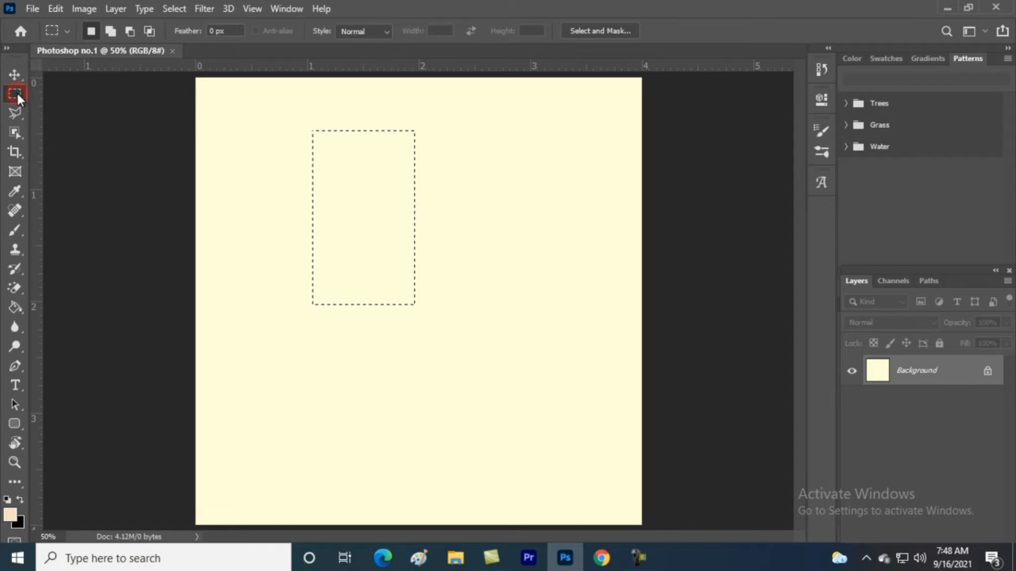
{"action": "left_click", "coordinate": [375, 164]}
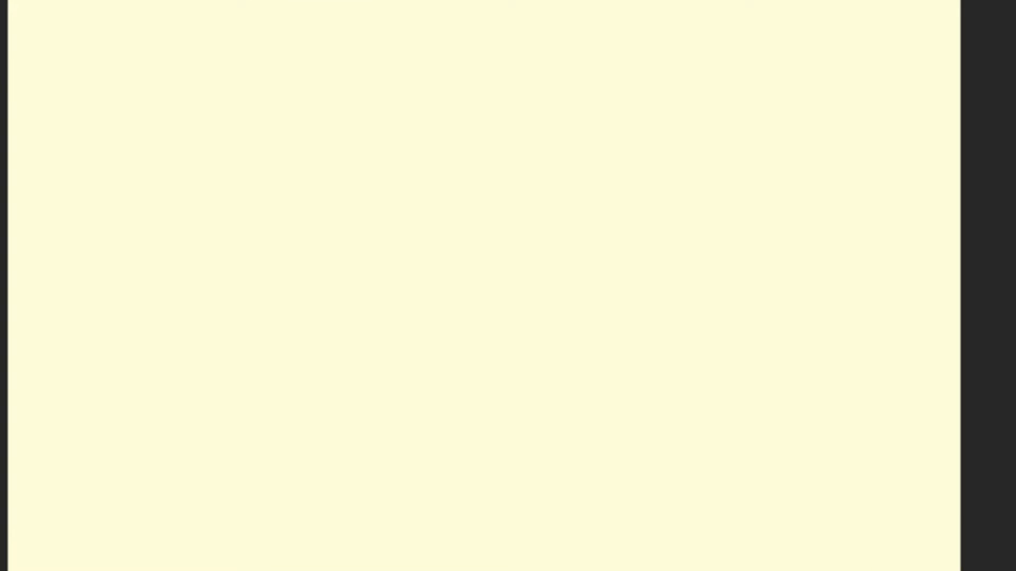
{"action": "left_click", "coordinate": [156, 103]}
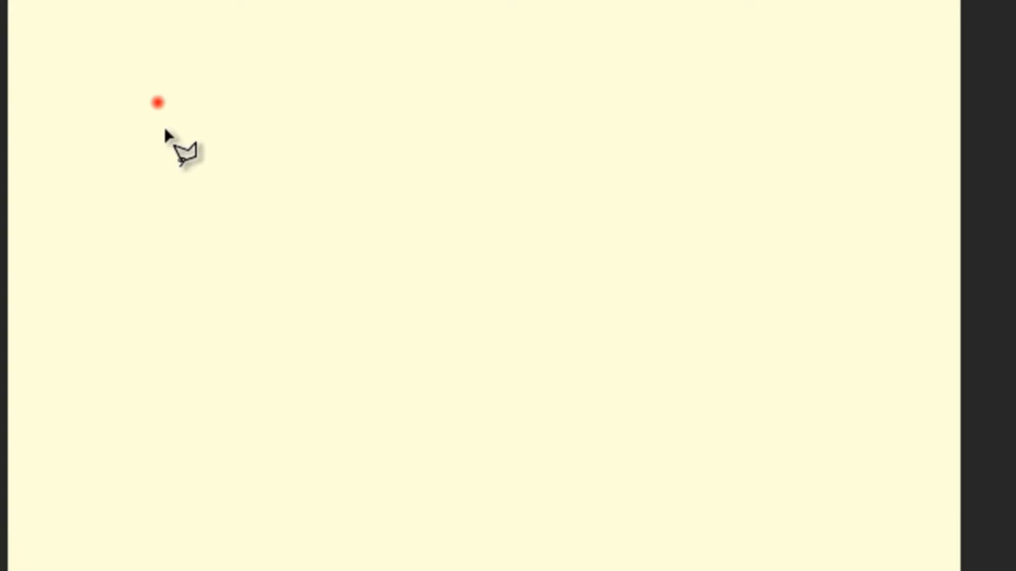
{"action": "left_click", "coordinate": [380, 168]}
{"action": "left_click", "coordinate": [528, 217]}
{"action": "left_click", "coordinate": [564, 422]}
{"action": "left_click", "coordinate": [229, 483]}
{"action": "left_click", "coordinate": [46, 379]}
{"action": "left_click", "coordinate": [104, 244]}
{"action": "left_click", "coordinate": [271, 202]}
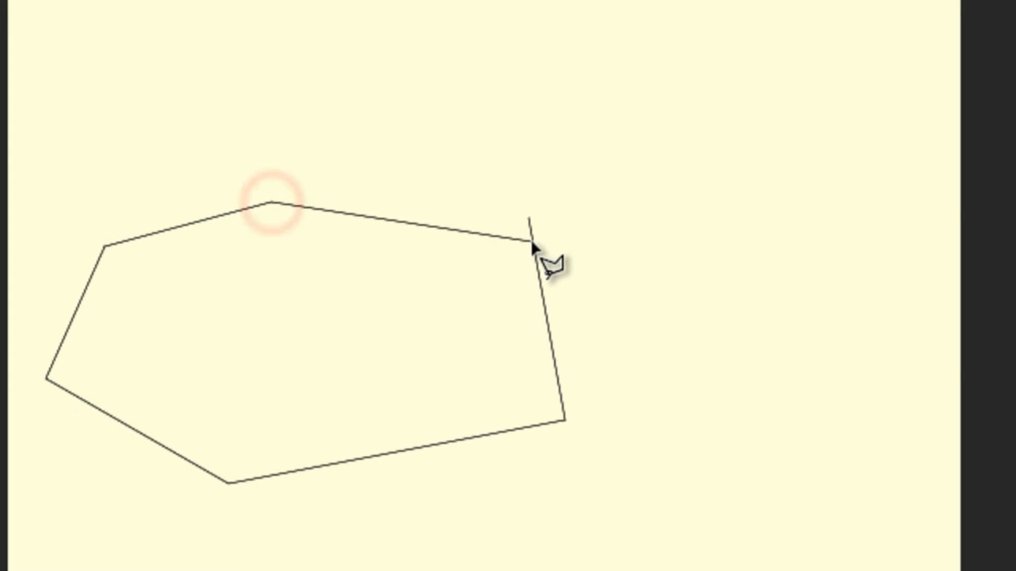
{"action": "left_click", "coordinate": [525, 211]}
{"action": "left_click", "coordinate": [531, 221]}
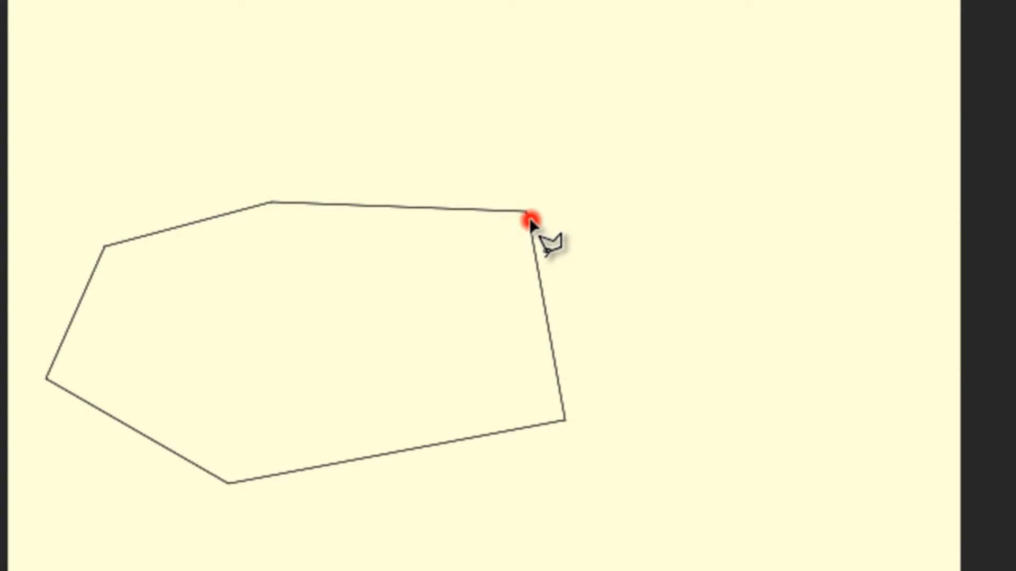
{"action": "key", "text": "ctrl+d"}
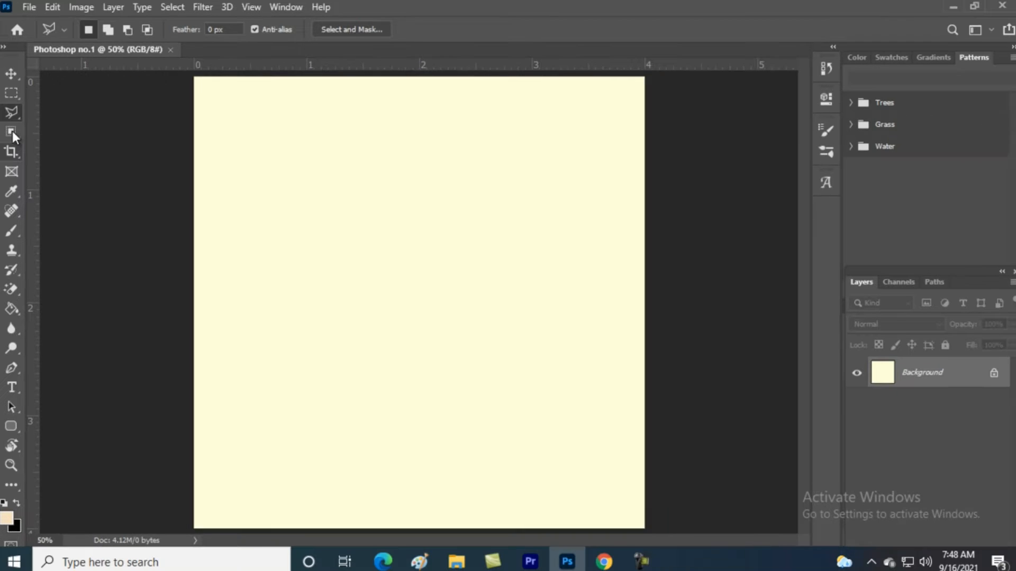
With Object Selection, drag and retry until a tall egg shape in the lower canvas is selected
{"action": "left_click", "coordinate": [15, 132]}
{"action": "left_click_drag", "start_coordinate": [340, 152], "coordinate": [492, 345]}
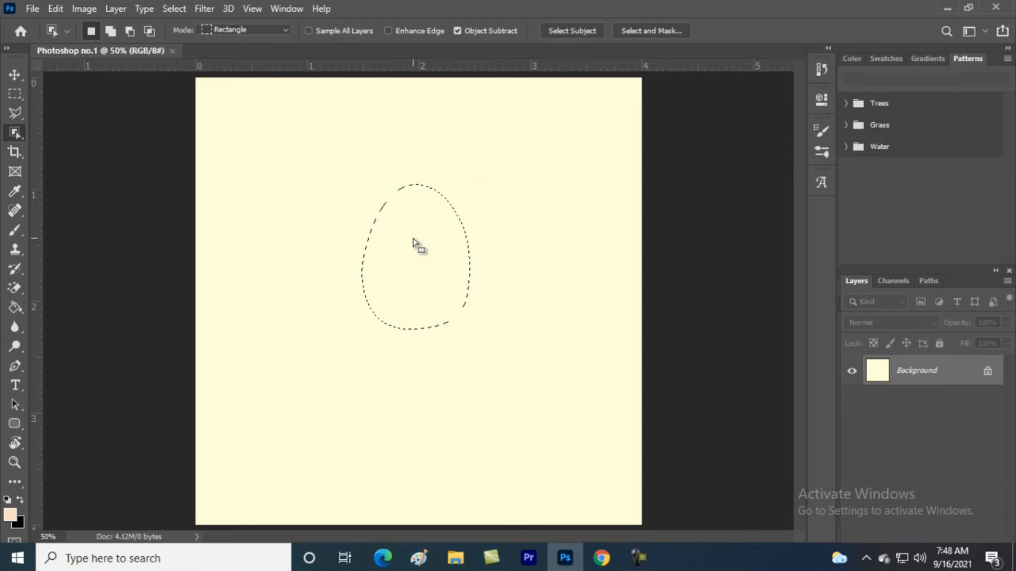
{"action": "key", "text": "ctrl+d"}
{"action": "left_click_drag", "start_coordinate": [242, 113], "coordinate": [591, 437]}
{"action": "key", "text": "ctrl+d"}
{"action": "left_click_drag", "start_coordinate": [303, 139], "coordinate": [674, 454]}
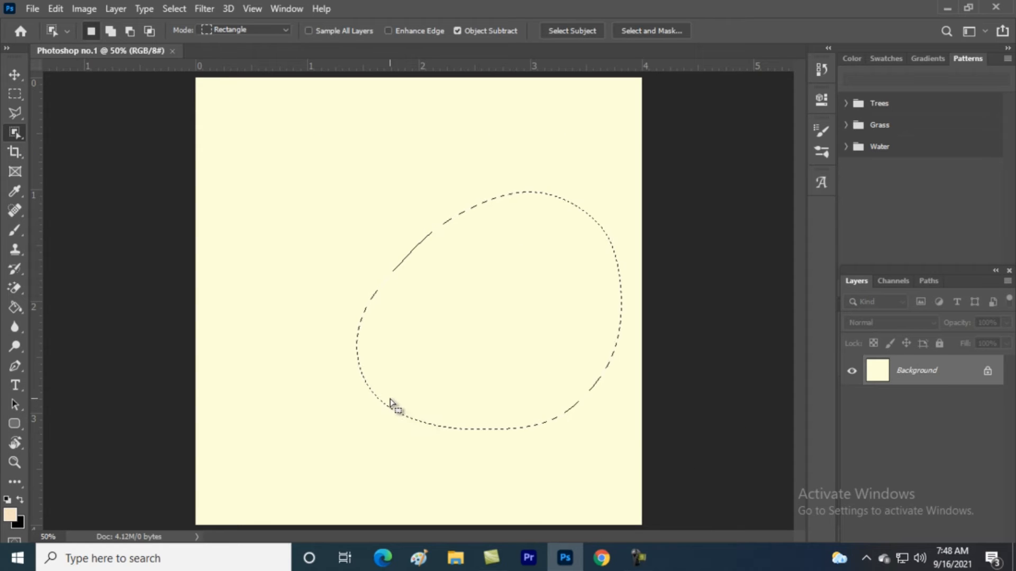
{"action": "left_click_drag", "start_coordinate": [287, 159], "coordinate": [542, 508]}
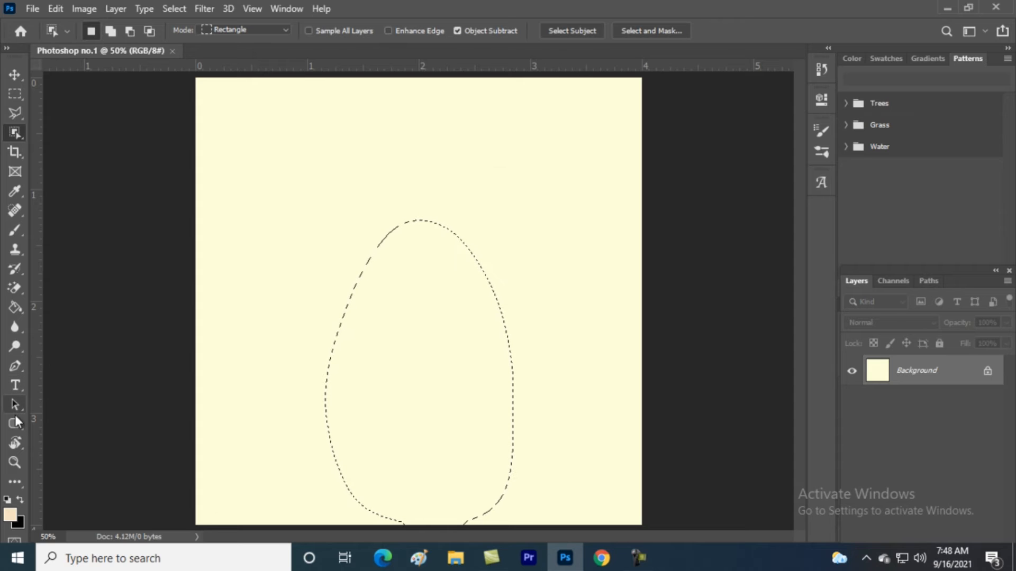
Set the selection's Fill contents to Color and pick a pale greyish pink (d5cbcb)
{"action": "right_click", "coordinate": [417, 317]}
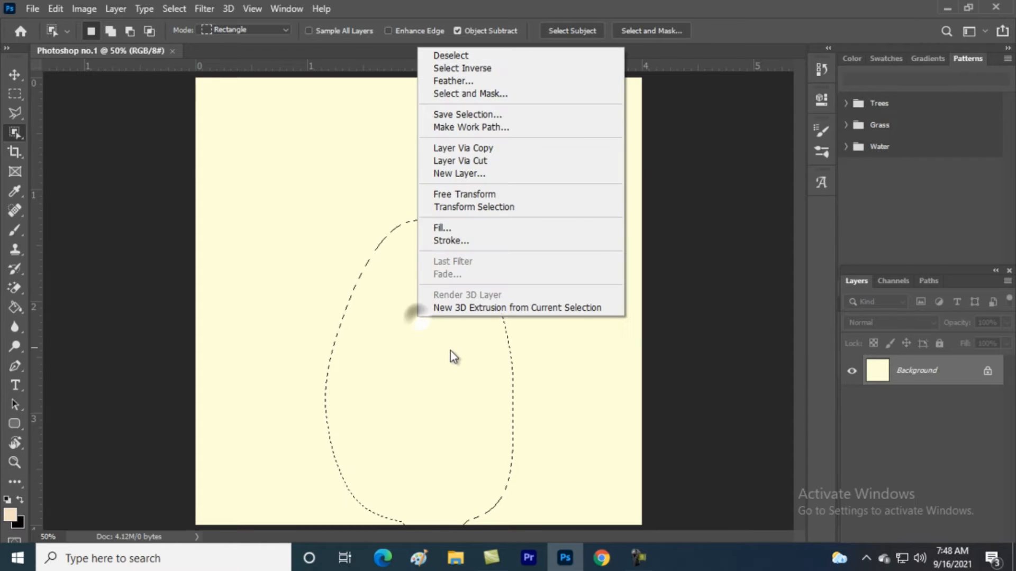
{"action": "left_click", "coordinate": [472, 228]}
{"action": "left_click", "coordinate": [522, 131]}
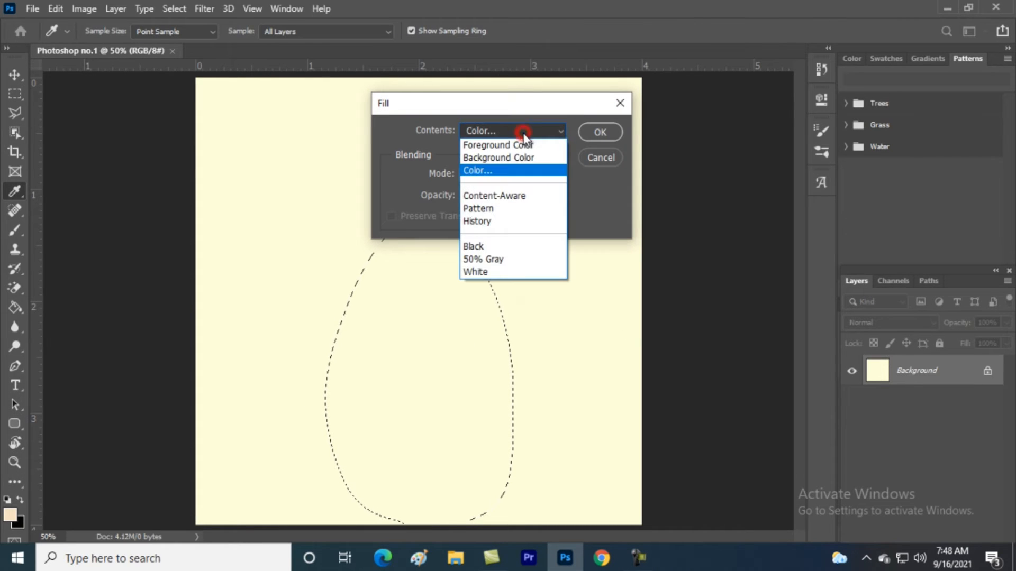
{"action": "left_click", "coordinate": [474, 171]}
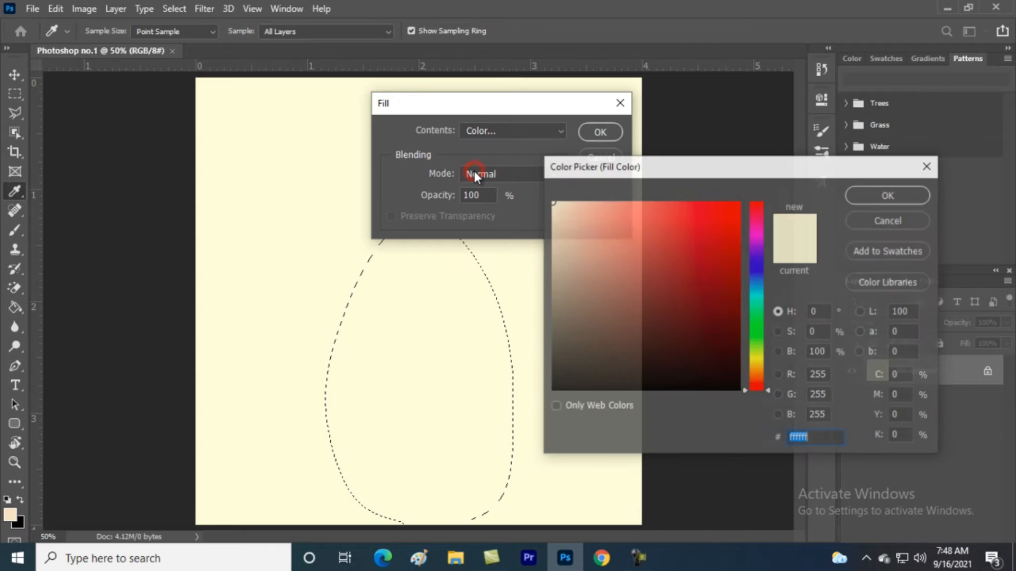
{"action": "left_click_drag", "start_coordinate": [573, 210], "coordinate": [535, 191]}
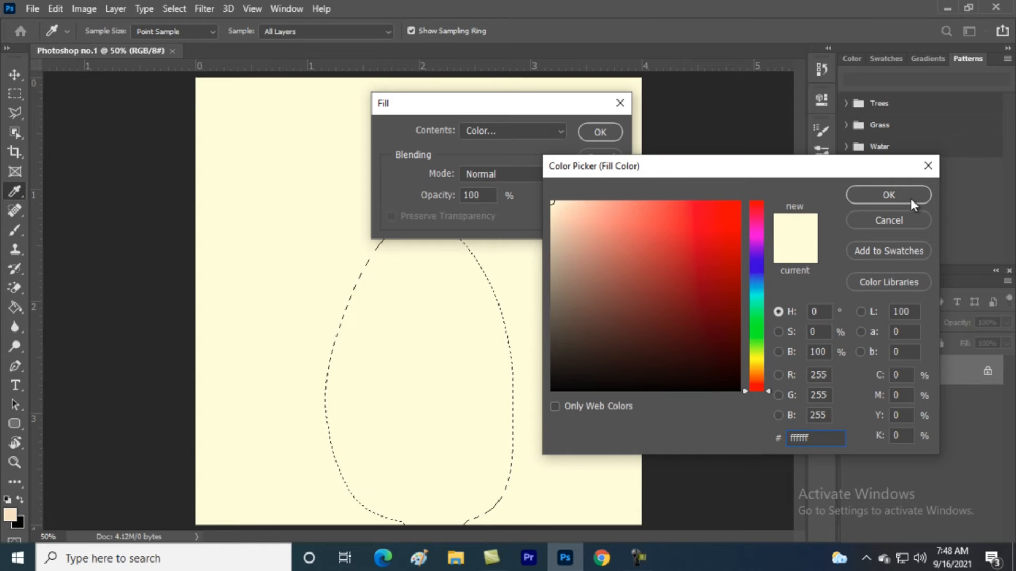
{"action": "left_click", "coordinate": [559, 232]}
{"action": "left_click_drag", "start_coordinate": [560, 232], "coordinate": [553, 233]}
{"action": "left_click", "coordinate": [911, 192]}
Apply the beige fill, then undo it and clear the selection
{"action": "left_click", "coordinate": [603, 132]}
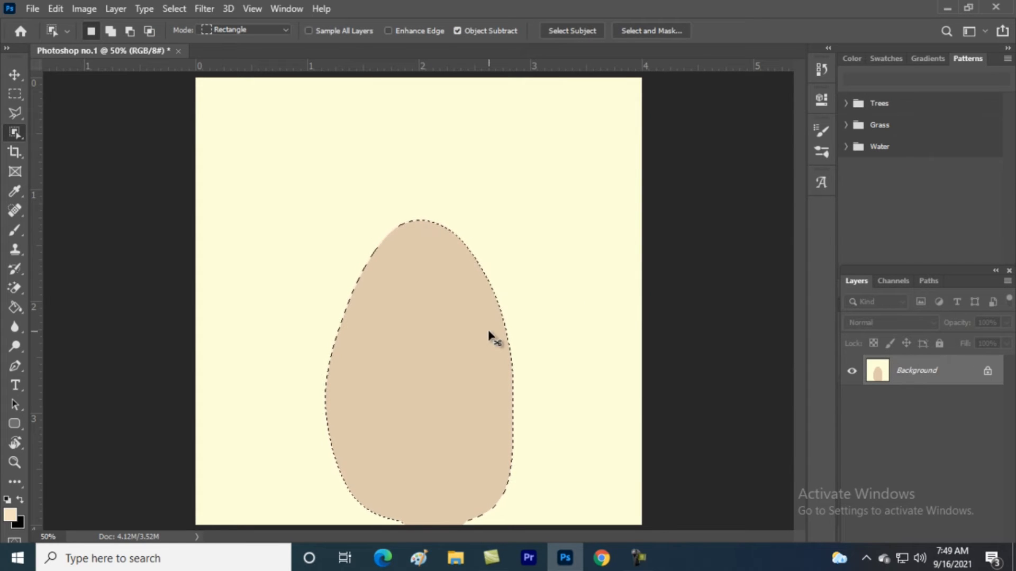
{"action": "key", "text": "ctrl+z"}
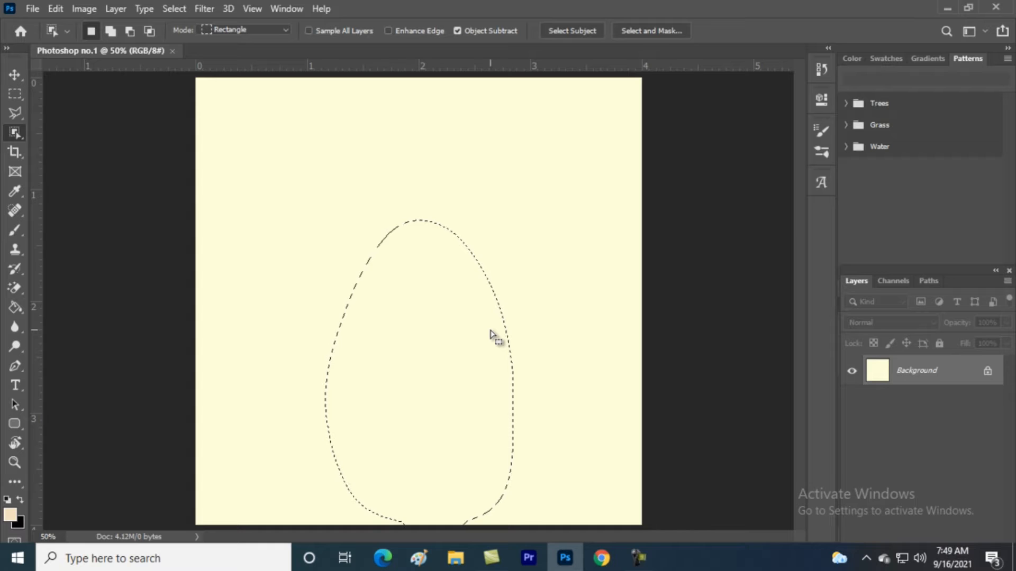
{"action": "key", "text": "ctrl+d"}
Glance at the Channels panel and return to the Layers panel
{"action": "left_click", "coordinate": [891, 280]}
{"action": "left_click", "coordinate": [862, 281]}
{"action": "left_click_drag", "start_coordinate": [916, 360], "coordinate": [909, 372]}
{"action": "left_click_drag", "start_coordinate": [912, 369], "coordinate": [915, 385]}
Duplicate Background from its context menu and rename the copy to layer1
{"action": "right_click", "coordinate": [919, 365]}
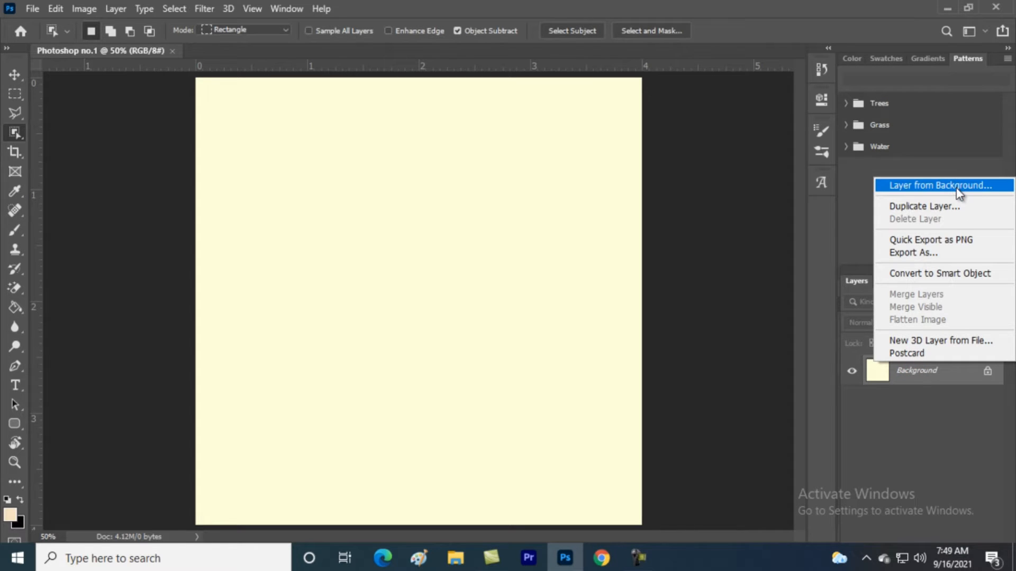
{"action": "left_click", "coordinate": [952, 206]}
{"action": "left_click", "coordinate": [635, 144]}
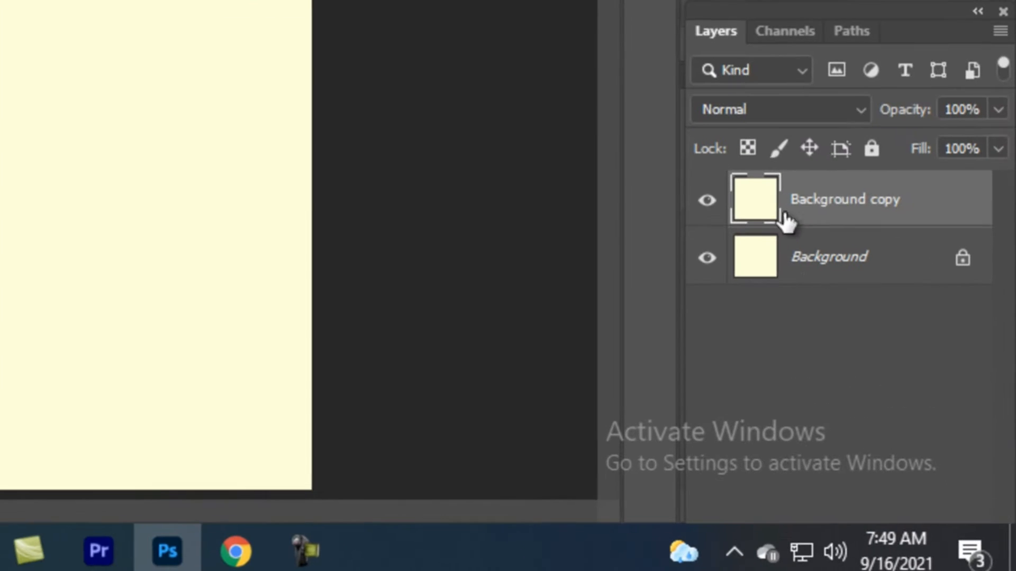
{"action": "double_click", "coordinate": [881, 296]}
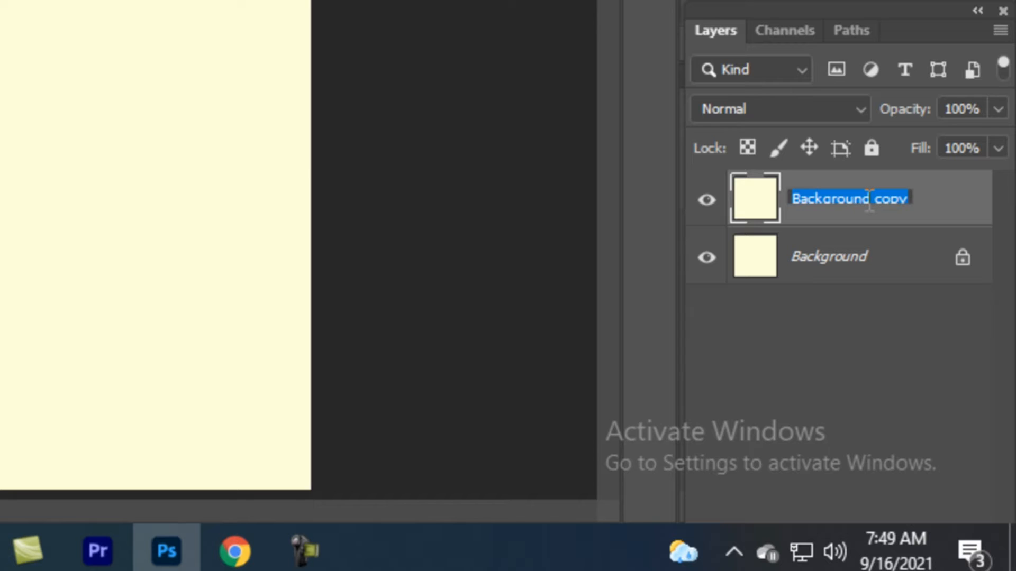
{"action": "type", "text": "layer1"}
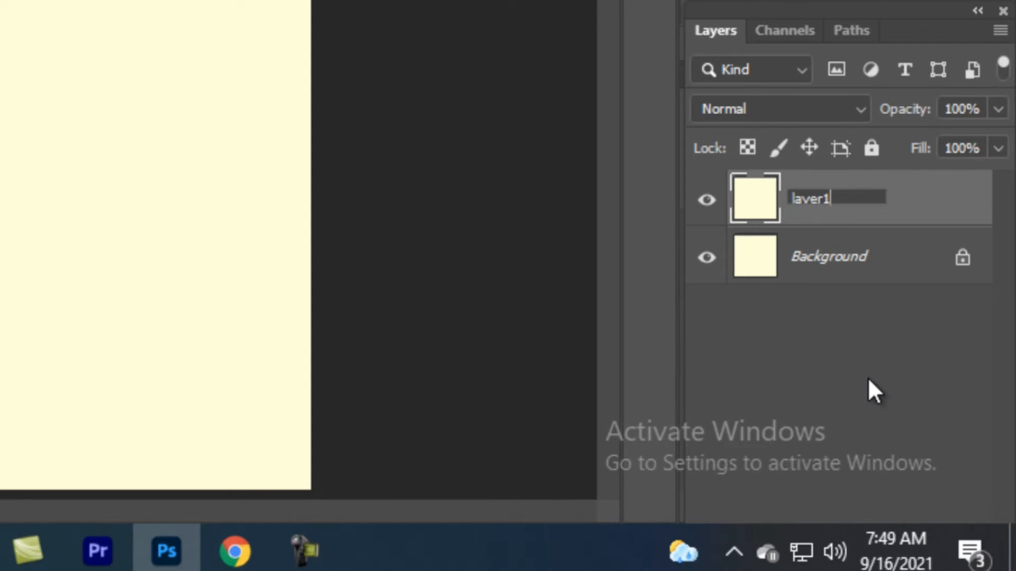
{"action": "left_click", "coordinate": [868, 377]}
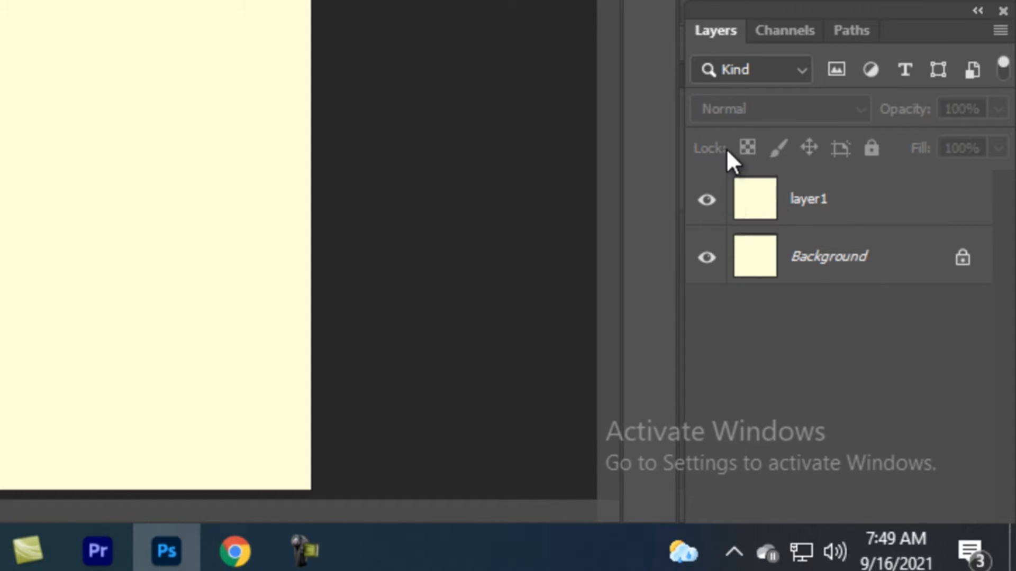
Switch the Layers filter between Name and Smart Object, then view the Channels and Paths panels
{"action": "left_click", "coordinate": [800, 69]}
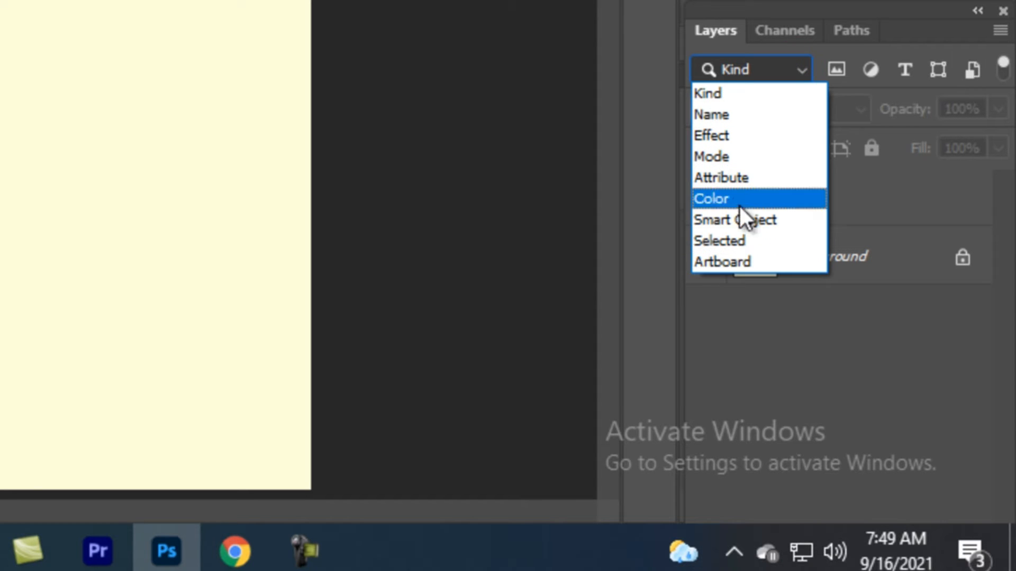
{"action": "left_click", "coordinate": [729, 115]}
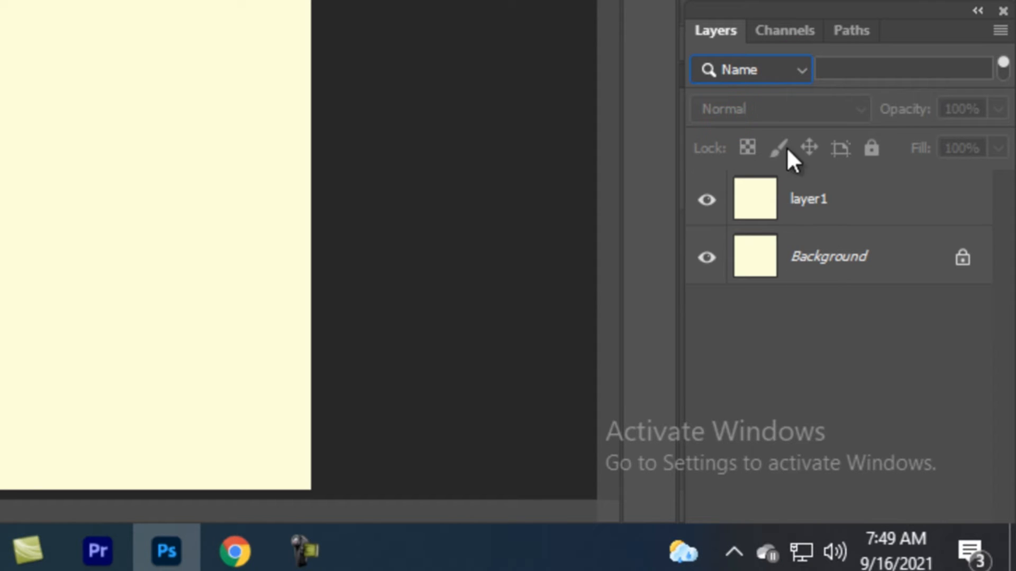
{"action": "left_click", "coordinate": [805, 66]}
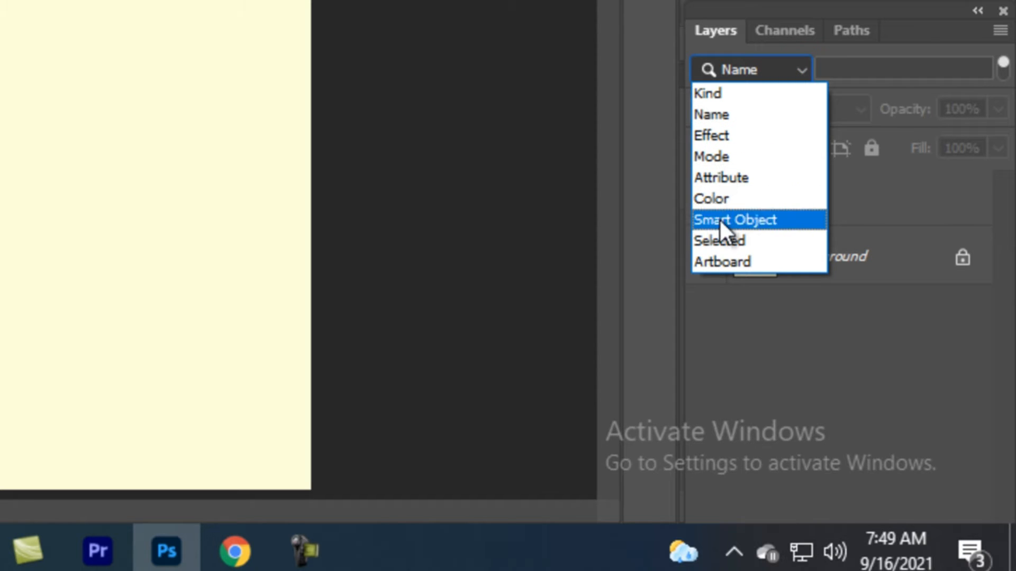
{"action": "left_click", "coordinate": [815, 220]}
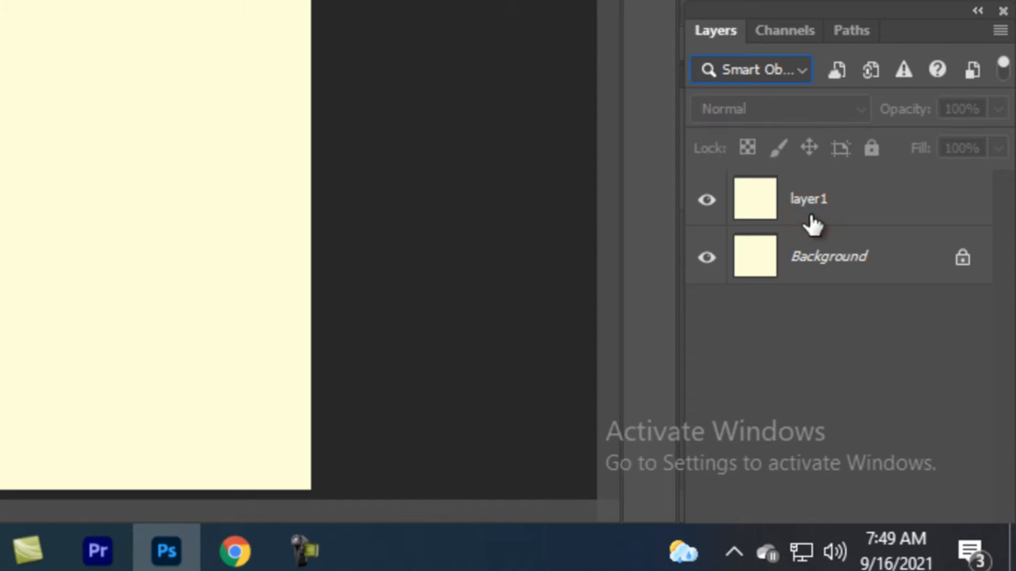
{"action": "left_click", "coordinate": [801, 63]}
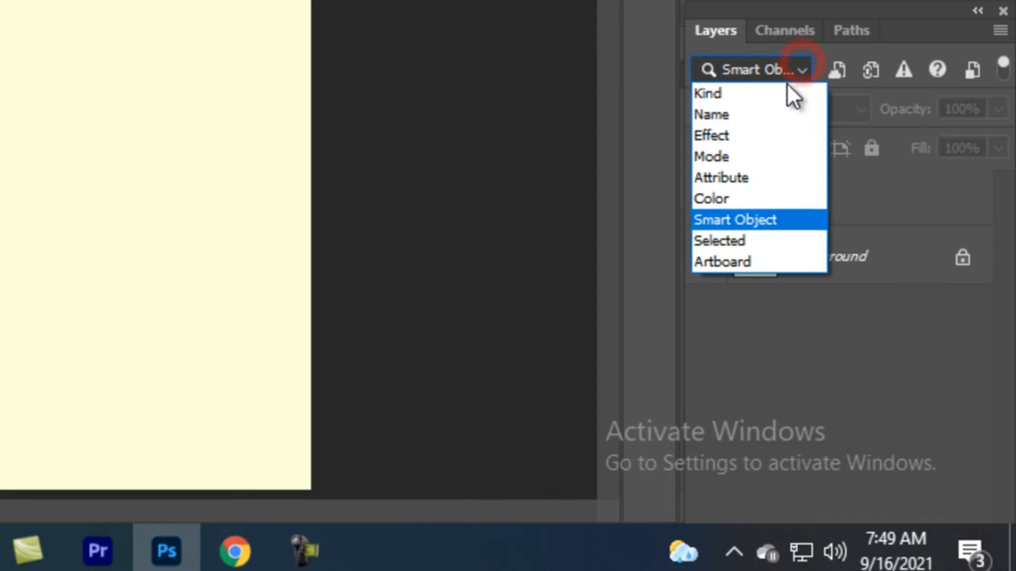
{"action": "left_click", "coordinate": [766, 114]}
{"action": "left_click", "coordinate": [887, 471]}
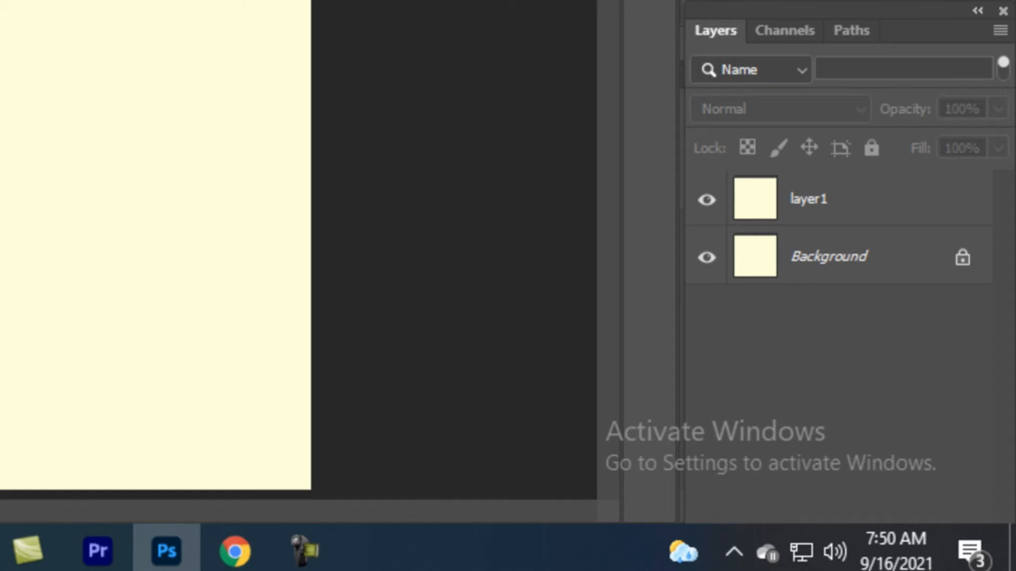
{"action": "left_click", "coordinate": [784, 30]}
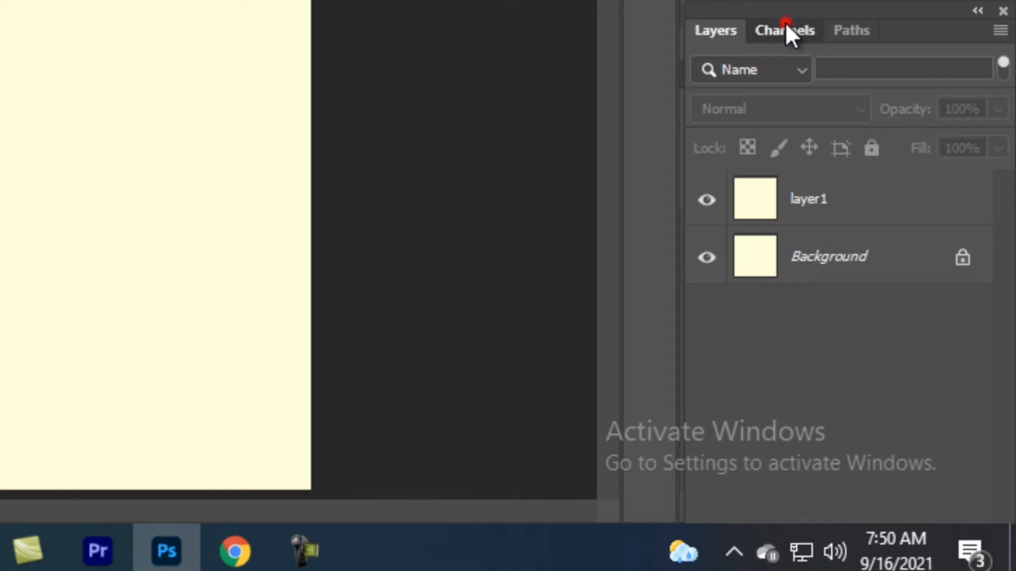
{"action": "left_click", "coordinate": [841, 30]}
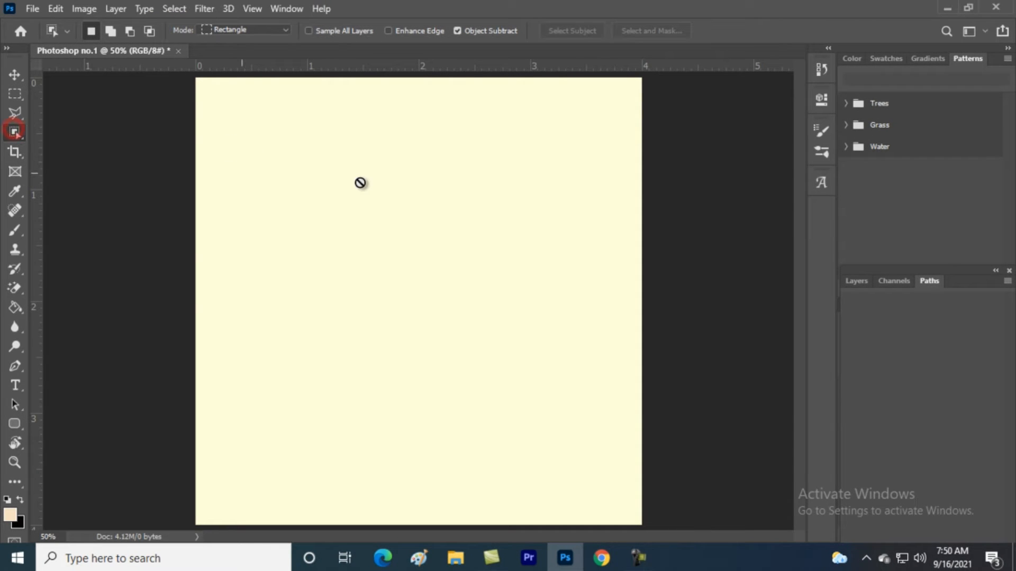
Make layer1 active and select an egg-shaped area on the canvas
{"action": "left_click", "coordinate": [853, 281]}
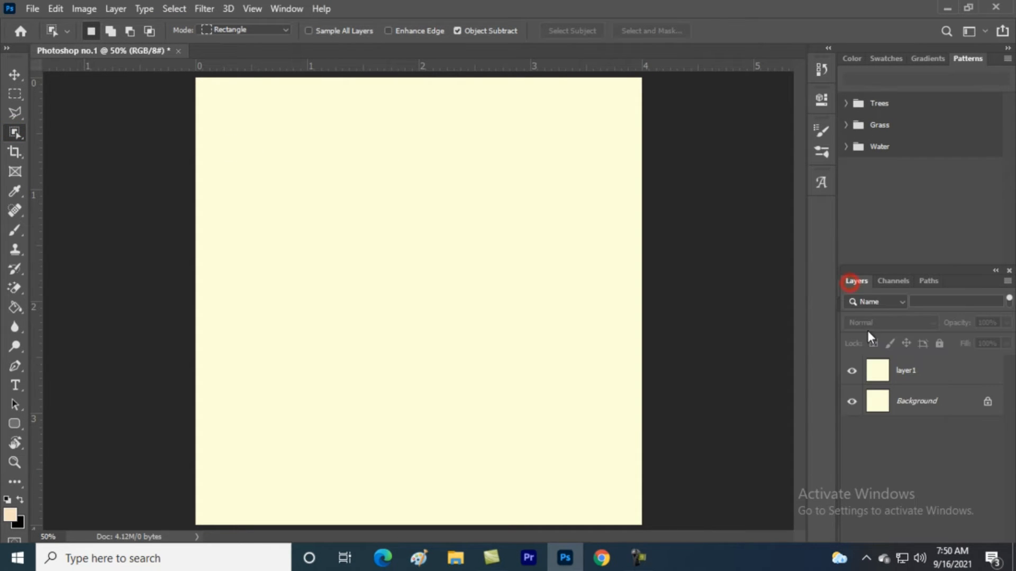
{"action": "left_click", "coordinate": [885, 384]}
{"action": "left_click_drag", "start_coordinate": [335, 153], "coordinate": [497, 376]}
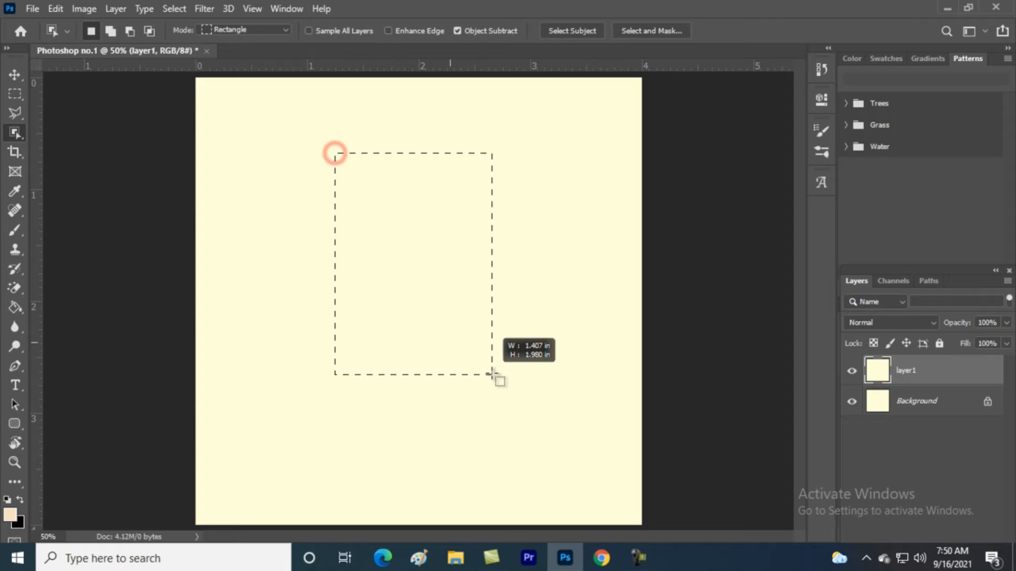
Fill the egg selection with a solid tan beige colour
{"action": "right_click", "coordinate": [433, 249]}
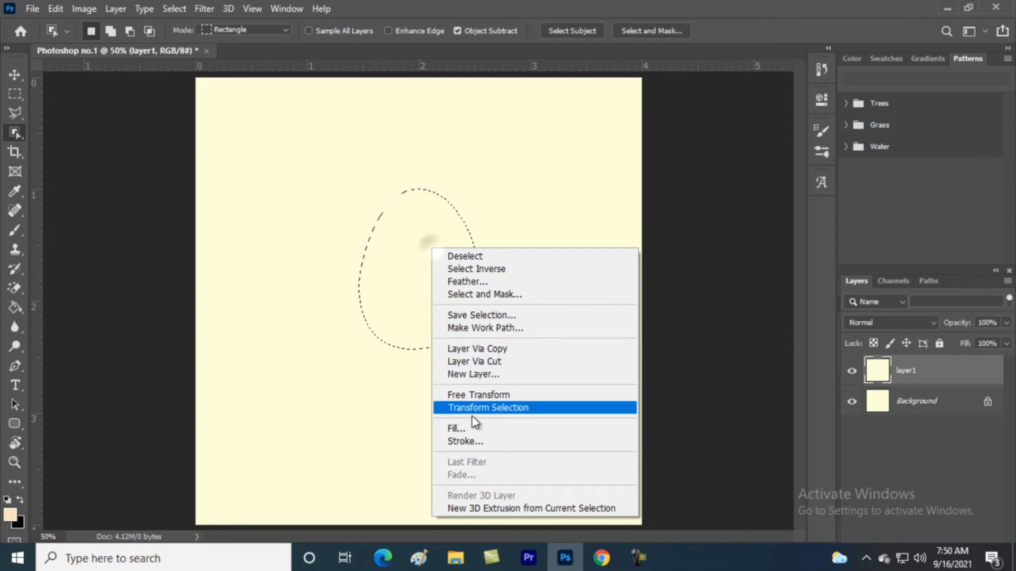
{"action": "left_click", "coordinate": [476, 428]}
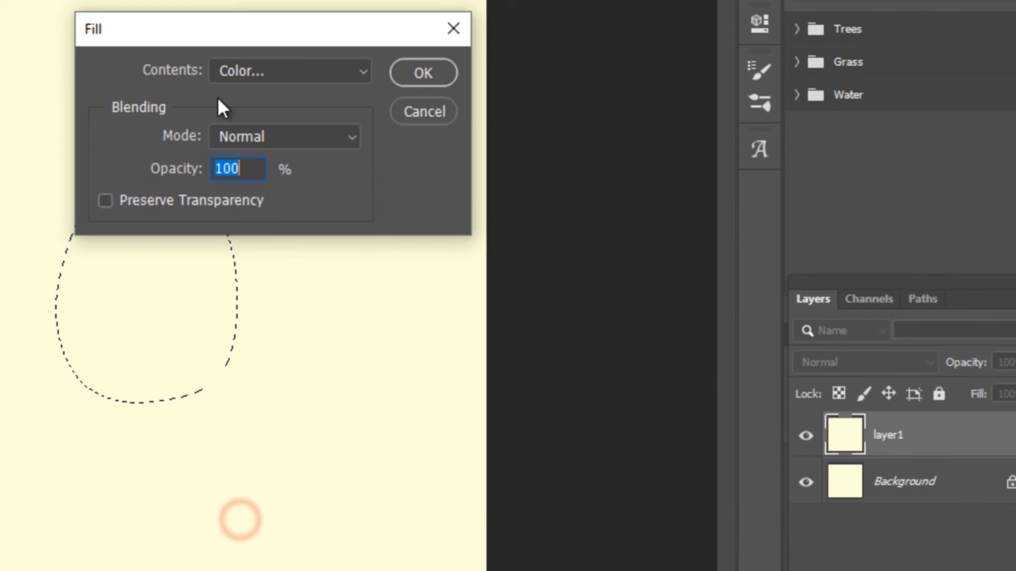
{"action": "left_click", "coordinate": [250, 74]}
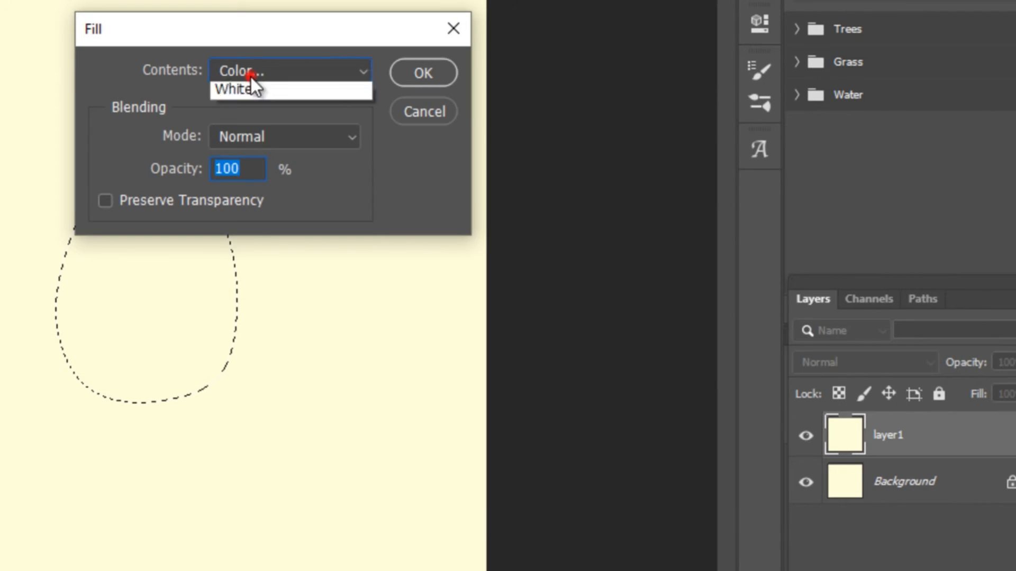
{"action": "left_click", "coordinate": [238, 125]}
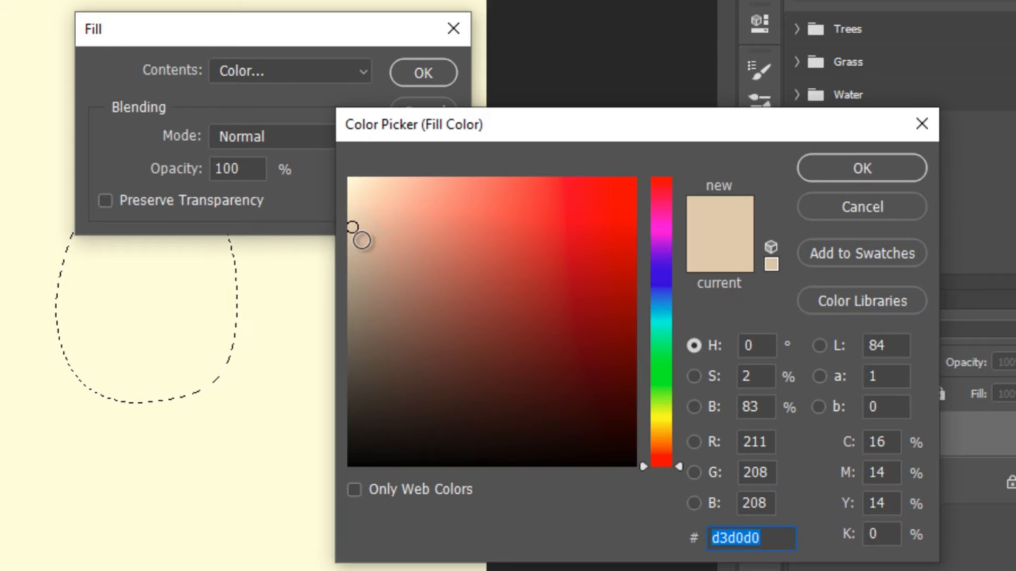
{"action": "left_click", "coordinate": [802, 165]}
{"action": "left_click", "coordinate": [431, 72]}
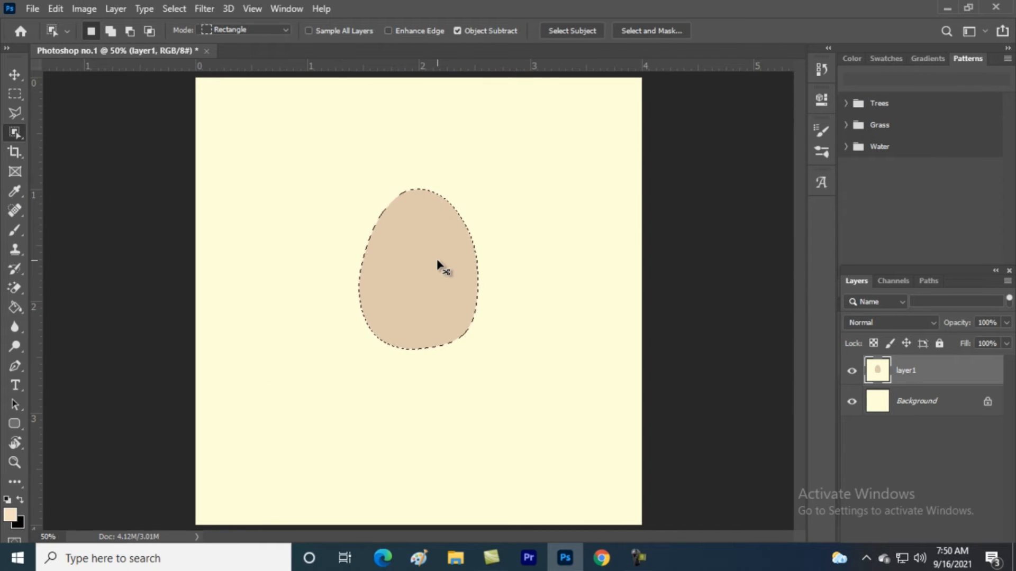
Deselect, then select two small eye areas on the egg
{"action": "key", "text": "ctrl+d"}
{"action": "left_click_drag", "start_coordinate": [385, 243], "coordinate": [408, 276]}
{"action": "left_click_drag", "start_coordinate": [437, 249], "coordinate": [454, 270]}
Fill the eye selections with black (000000), then undo the fill
{"action": "right_click", "coordinate": [449, 260]}
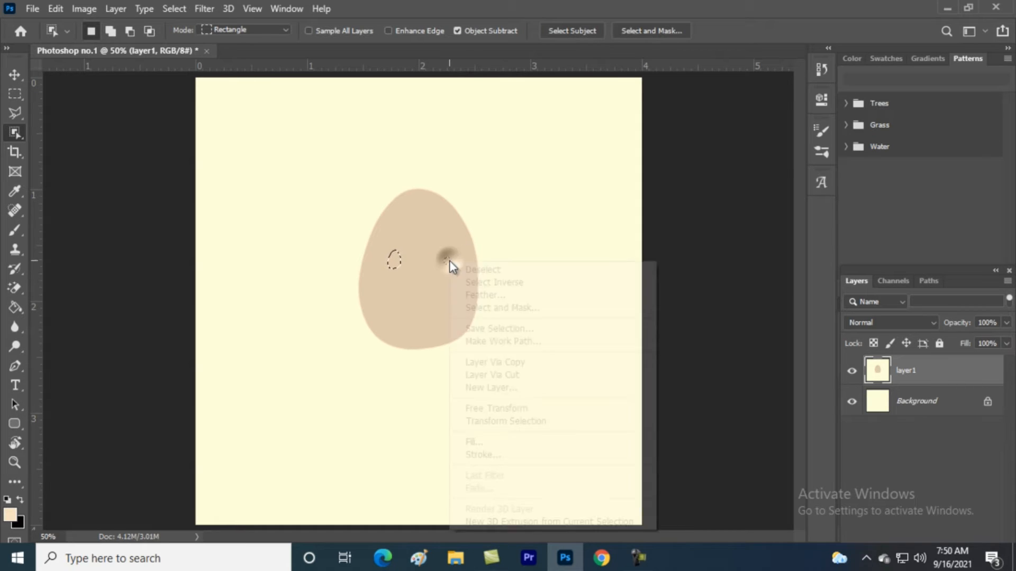
{"action": "left_click", "coordinate": [476, 442]}
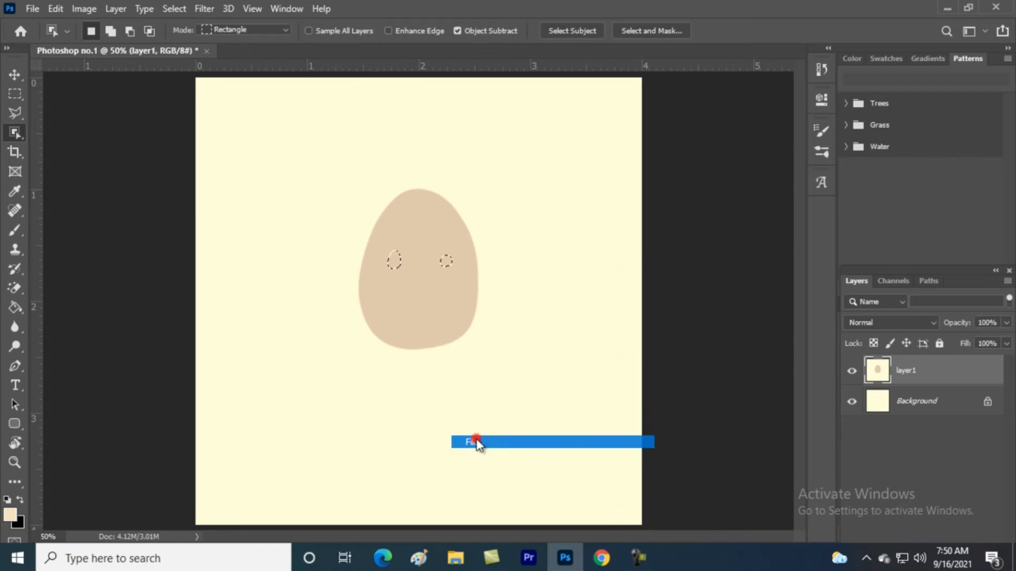
{"action": "left_click", "coordinate": [511, 136]}
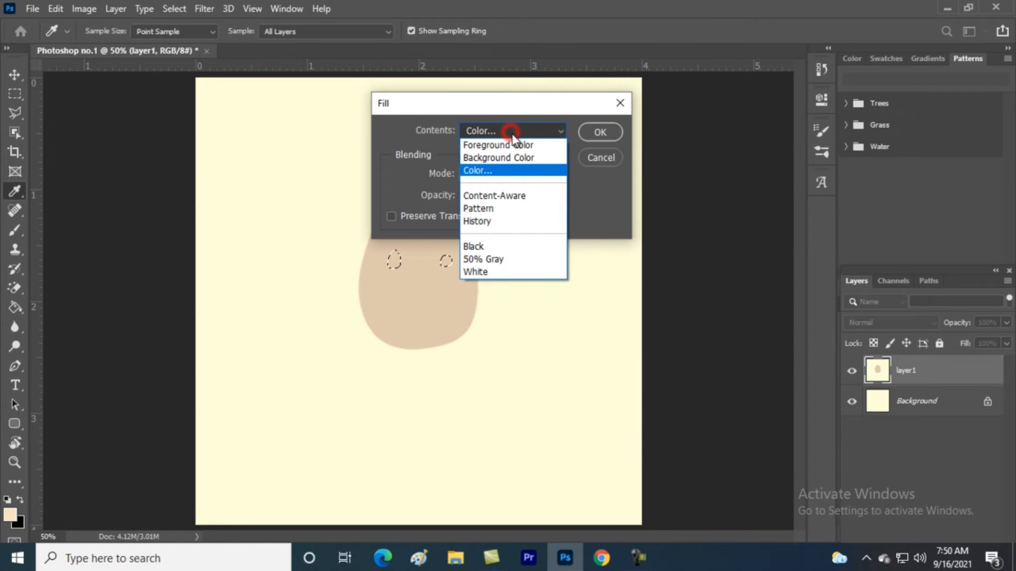
{"action": "left_click", "coordinate": [499, 171]}
{"action": "type", "text": "000000"}
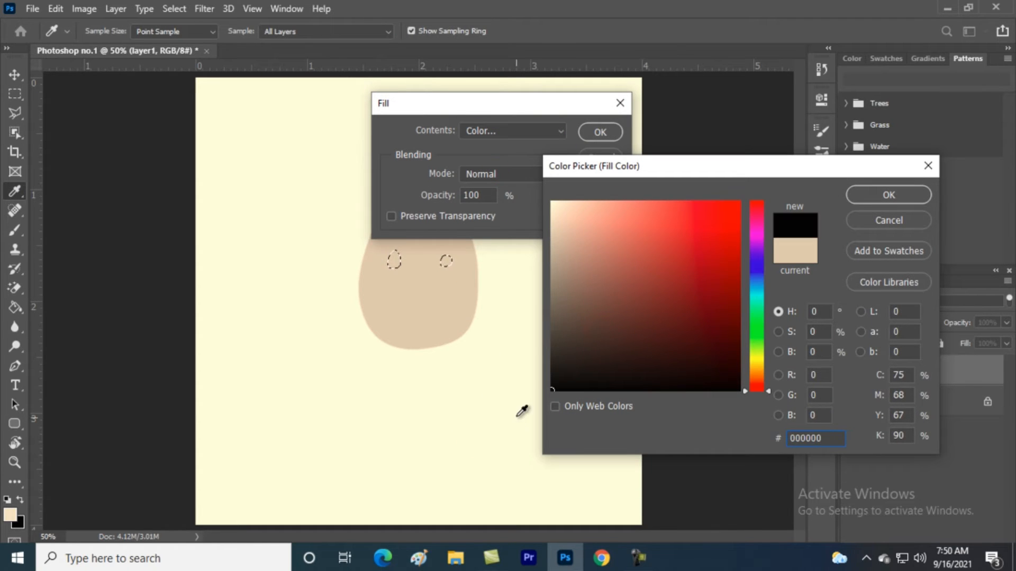
{"action": "left_click", "coordinate": [887, 195]}
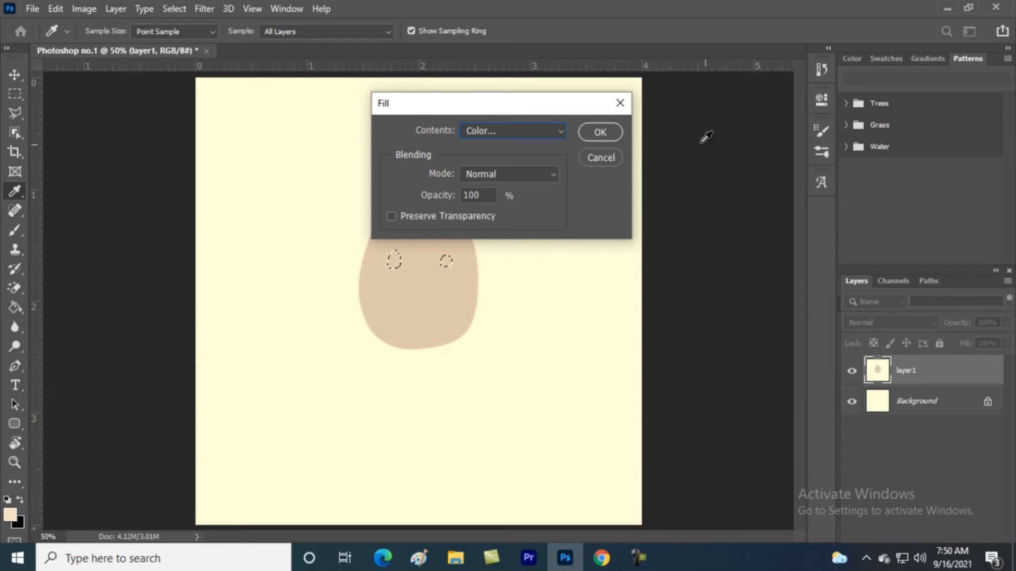
{"action": "left_click", "coordinate": [617, 130]}
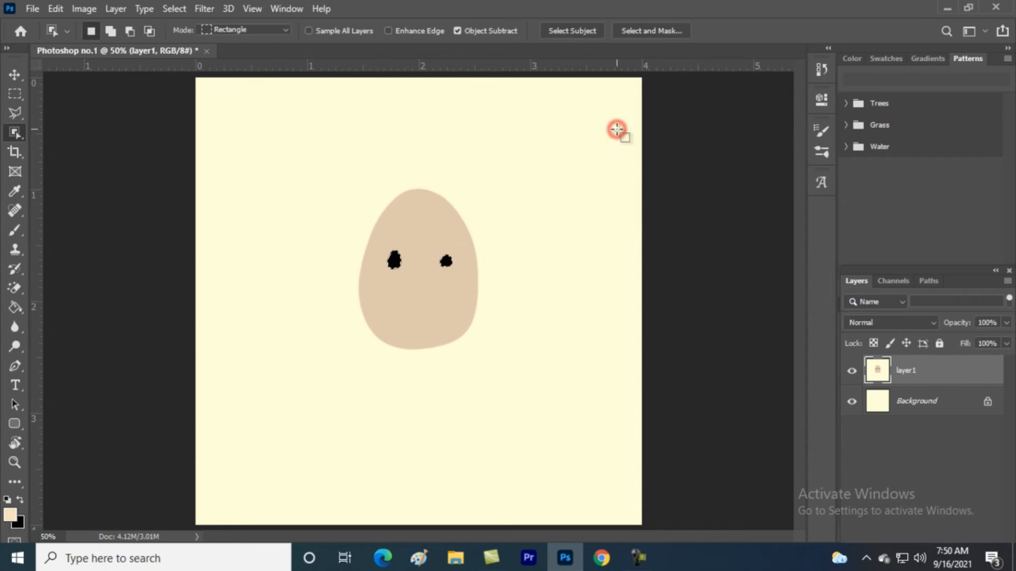
{"action": "key", "text": "ctrl+z"}
Duplicate layer1 as 'layer1 copy', placed directly above the original
{"action": "right_click", "coordinate": [956, 374]}
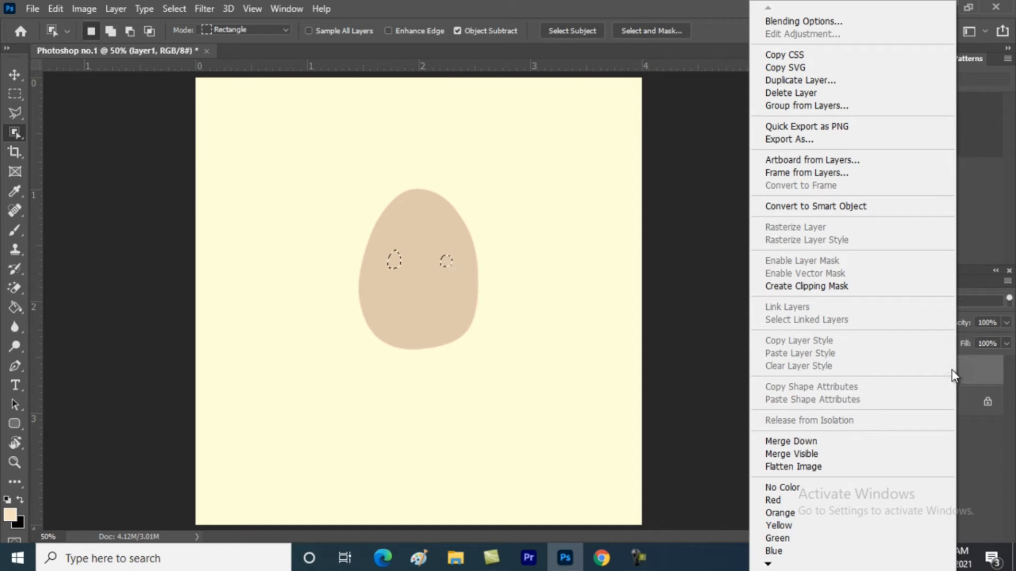
{"action": "left_click", "coordinate": [992, 380]}
{"action": "right_click", "coordinate": [993, 380]}
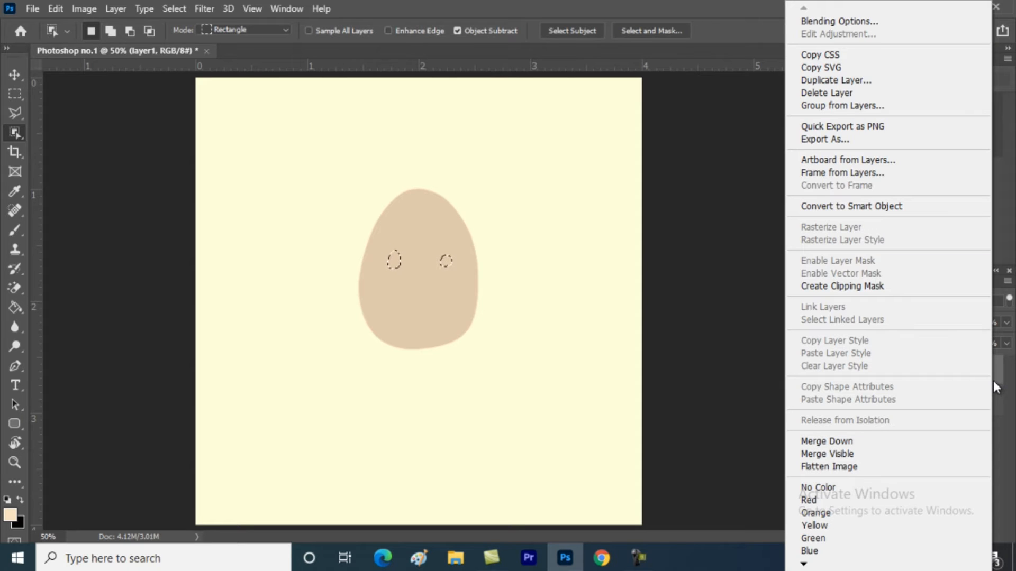
{"action": "left_click", "coordinate": [835, 81]}
{"action": "left_click", "coordinate": [630, 142]}
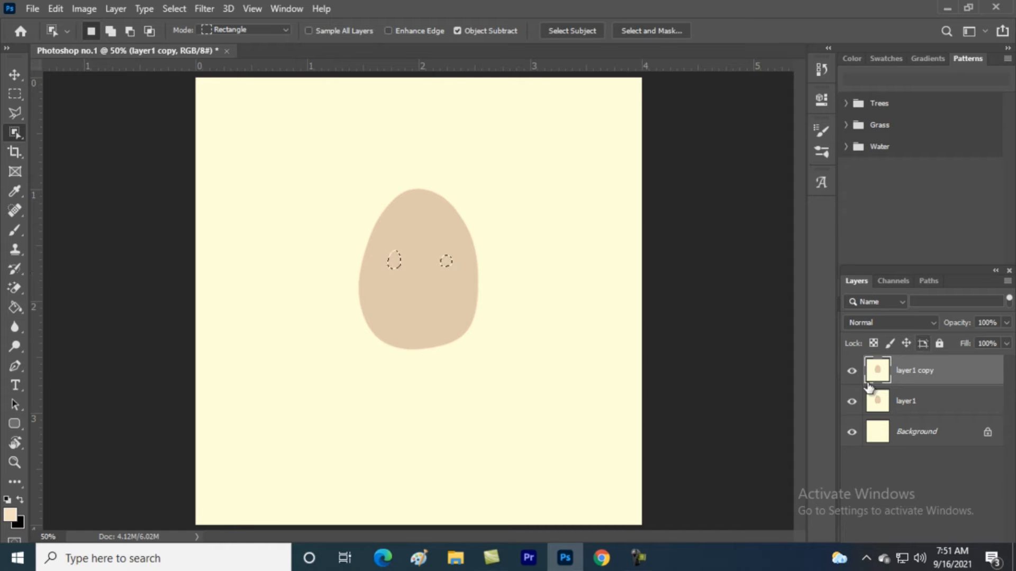
Fill the two eye selections on layer1 copy with solid black (000000)
{"action": "right_click", "coordinate": [448, 263]}
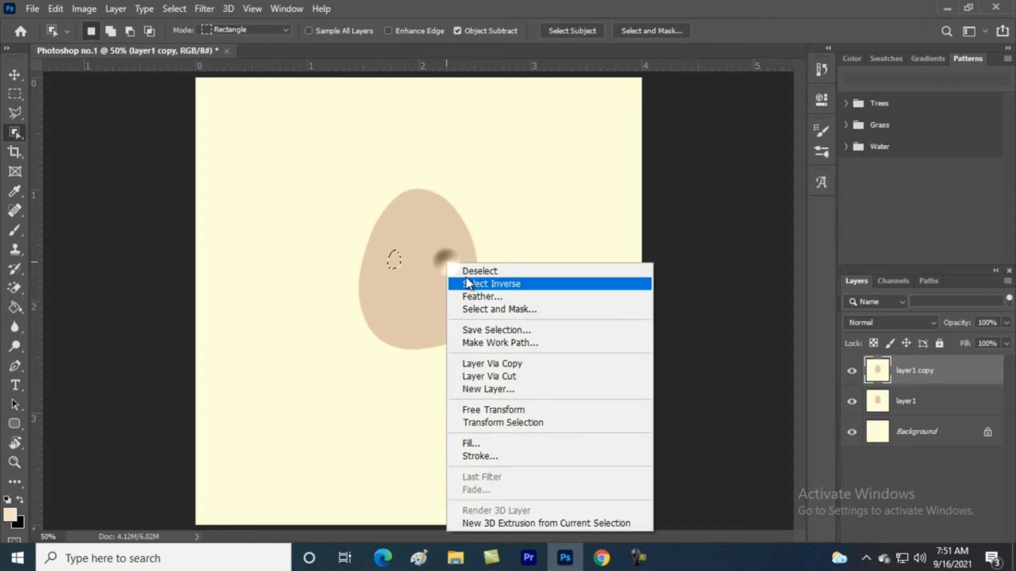
{"action": "left_click", "coordinate": [484, 442]}
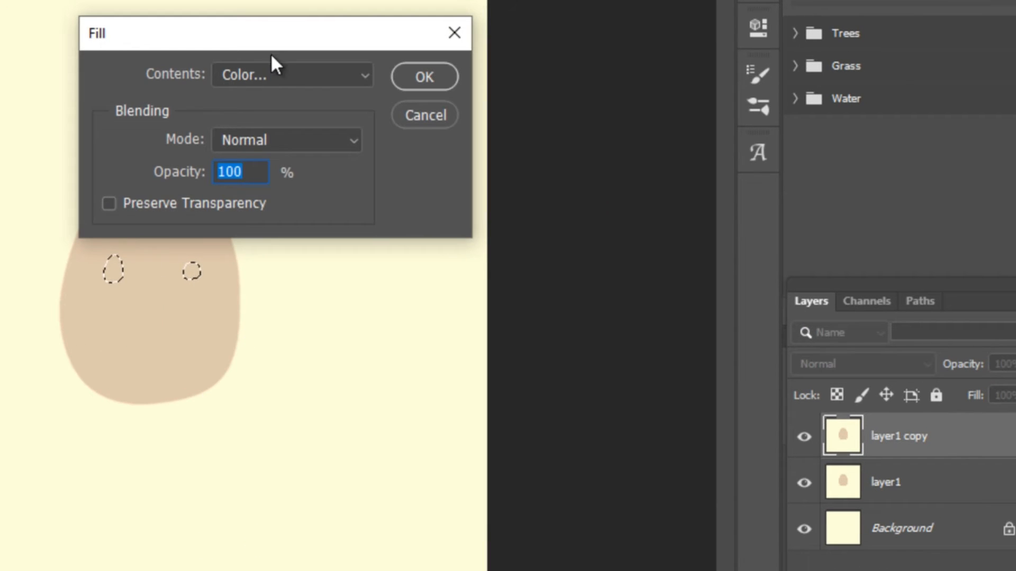
{"action": "left_click", "coordinate": [275, 71]}
{"action": "left_click", "coordinate": [252, 138]}
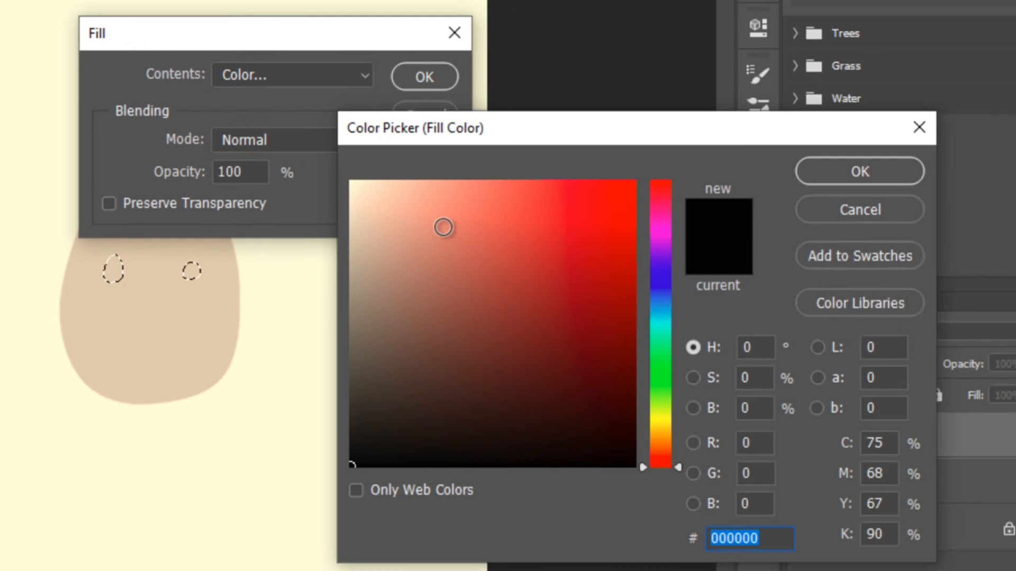
{"action": "left_click", "coordinate": [812, 169]}
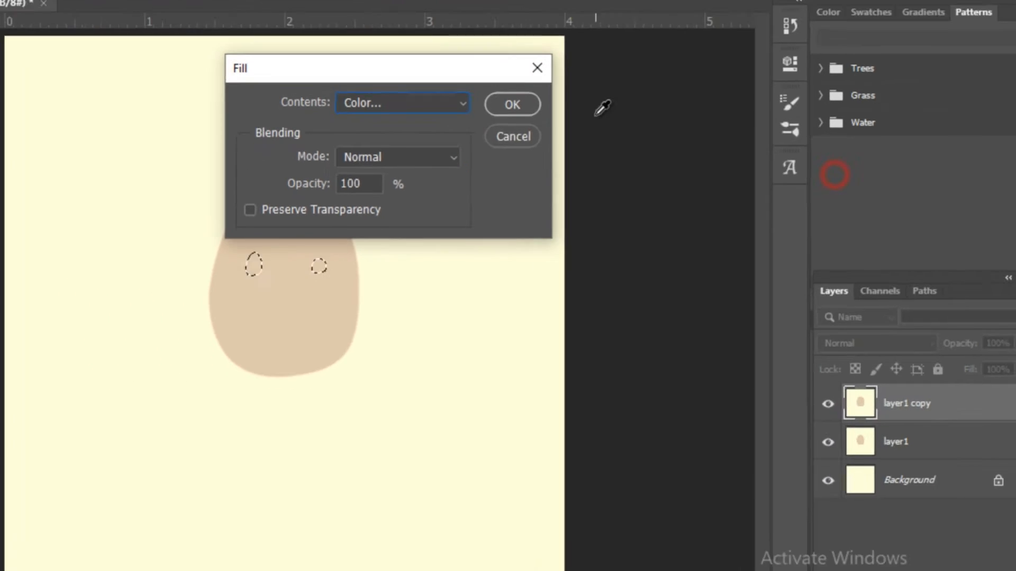
{"action": "left_click", "coordinate": [512, 104]}
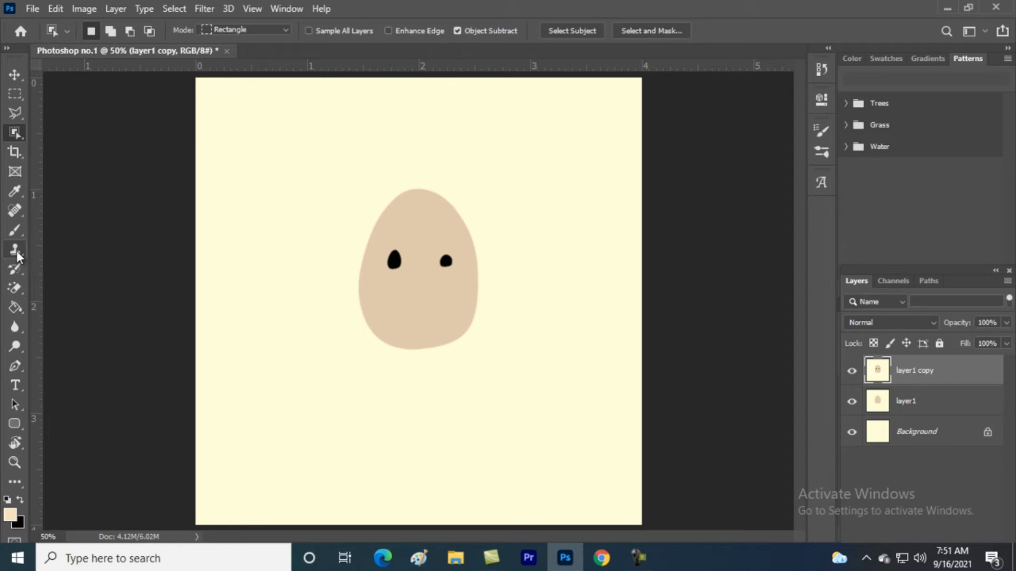
Magic-erase the cream background and tan egg from layer1 copy, leaving only the black eyes
{"action": "left_click", "coordinate": [19, 290]}
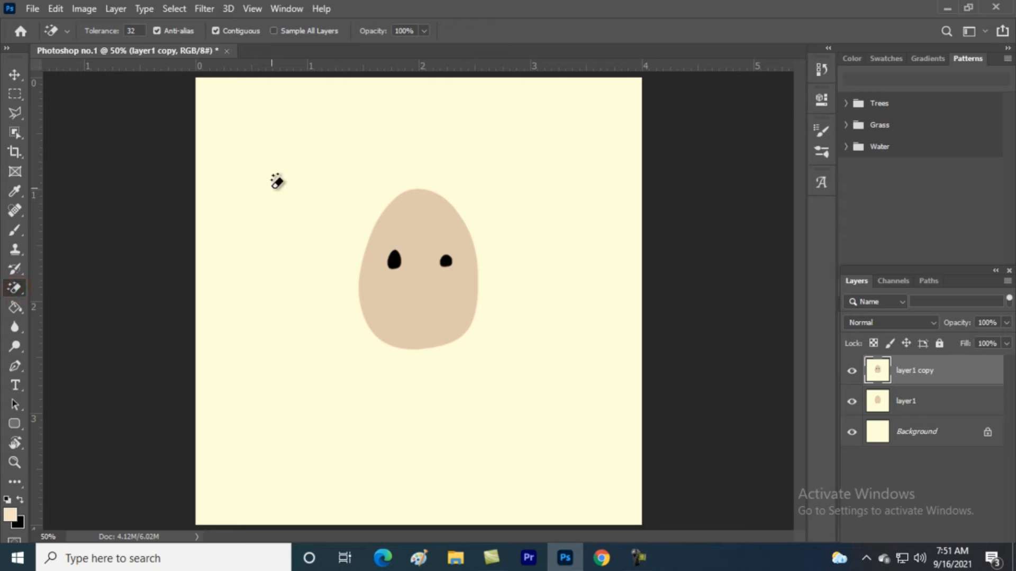
{"action": "left_click", "coordinate": [273, 185]}
{"action": "left_click", "coordinate": [361, 183]}
{"action": "left_click", "coordinate": [438, 232]}
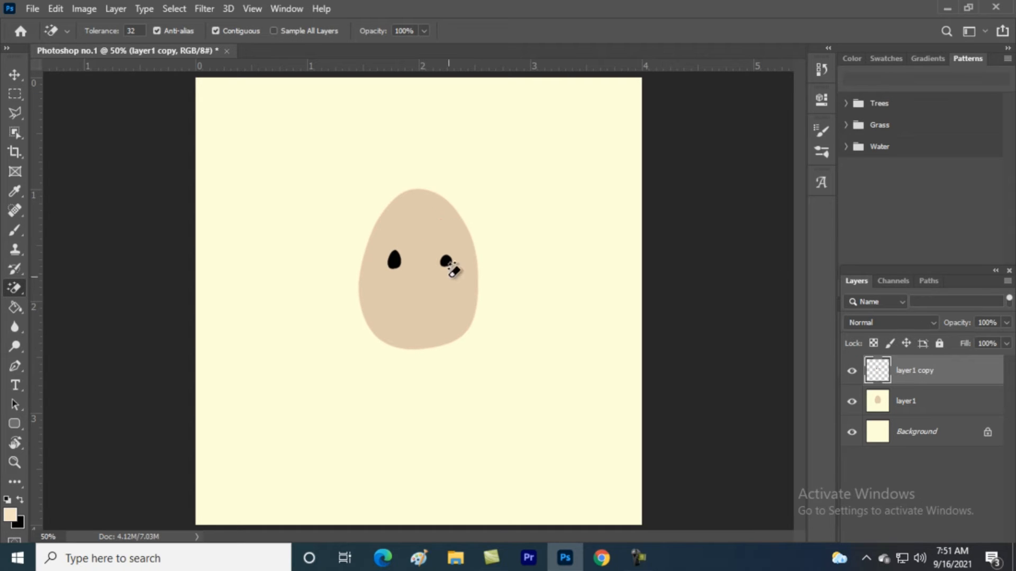
{"action": "left_click", "coordinate": [14, 74]}
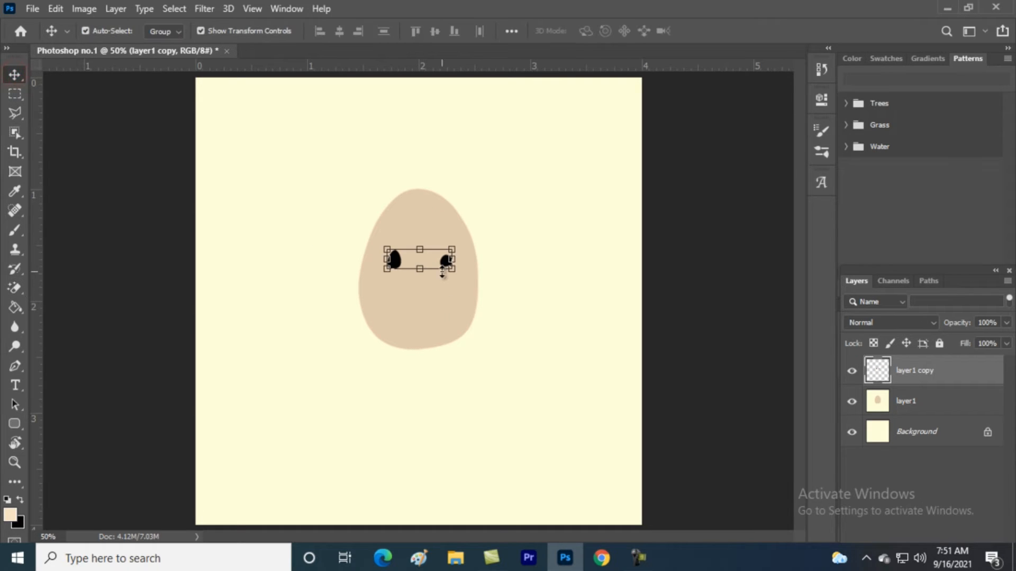
Add a 95 px cream Stroke layer style to layer1 copy around the eyes
{"action": "right_click", "coordinate": [907, 370]}
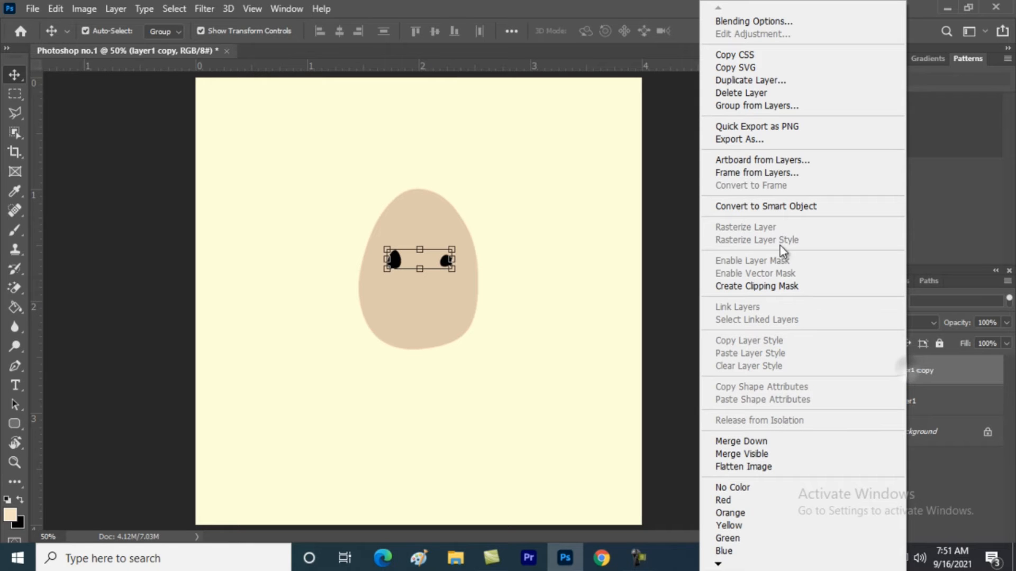
{"action": "left_click", "coordinate": [722, 17]}
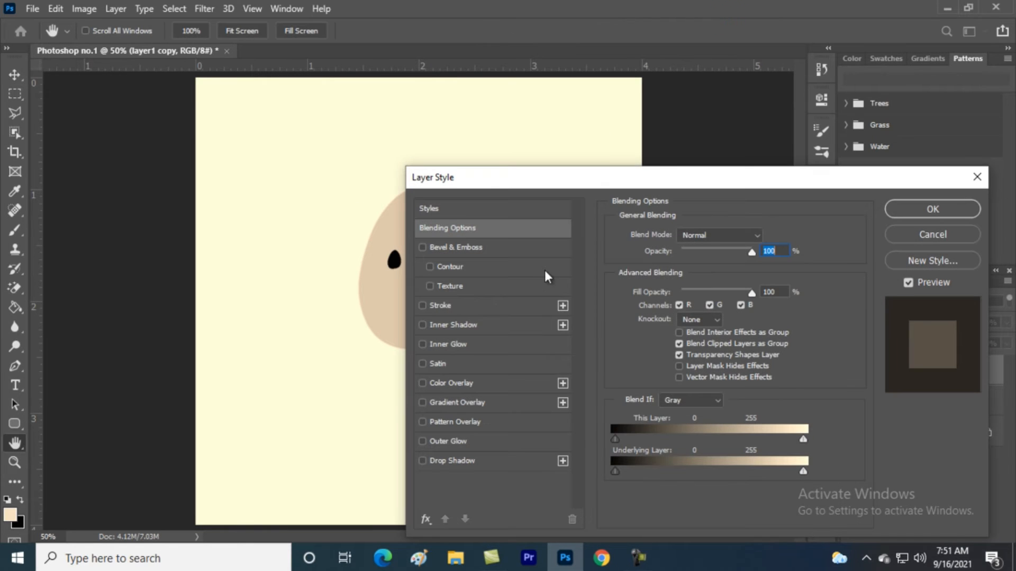
{"action": "left_click_drag", "start_coordinate": [495, 186], "coordinate": [391, 112]}
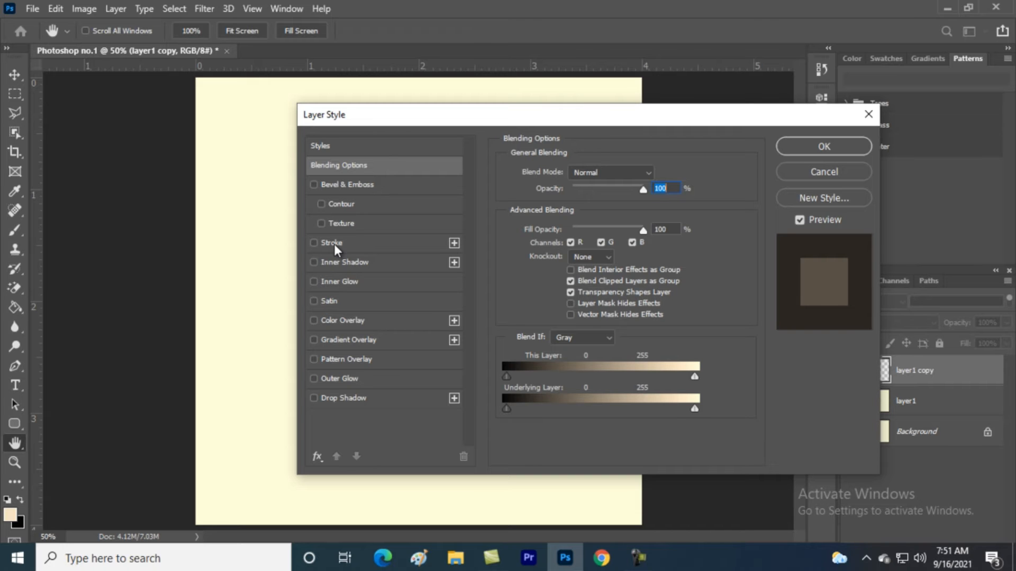
{"action": "left_click", "coordinate": [313, 243]}
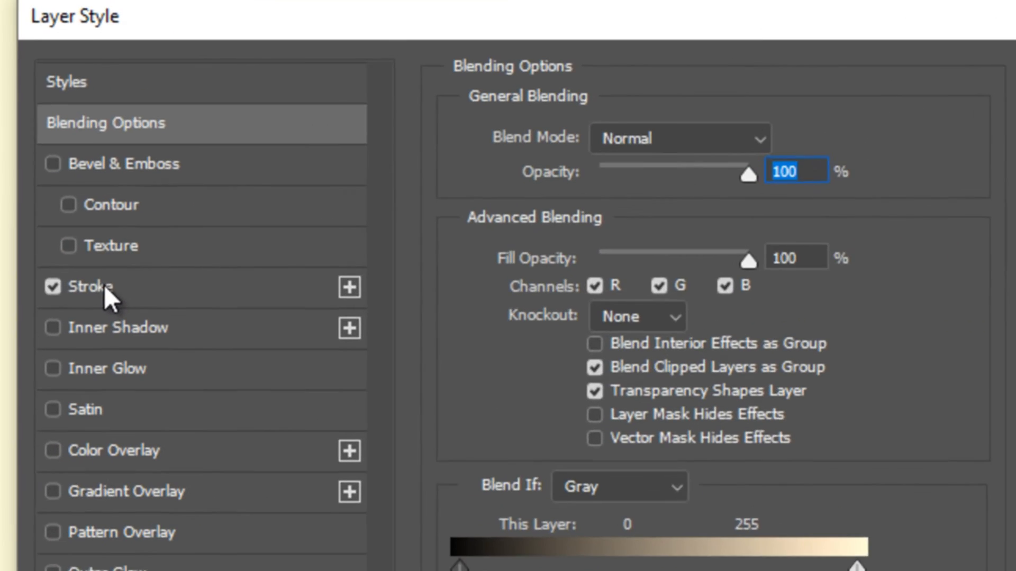
{"action": "left_click", "coordinate": [340, 245]}
{"action": "left_click", "coordinate": [548, 365]}
{"action": "left_click", "coordinate": [613, 408]}
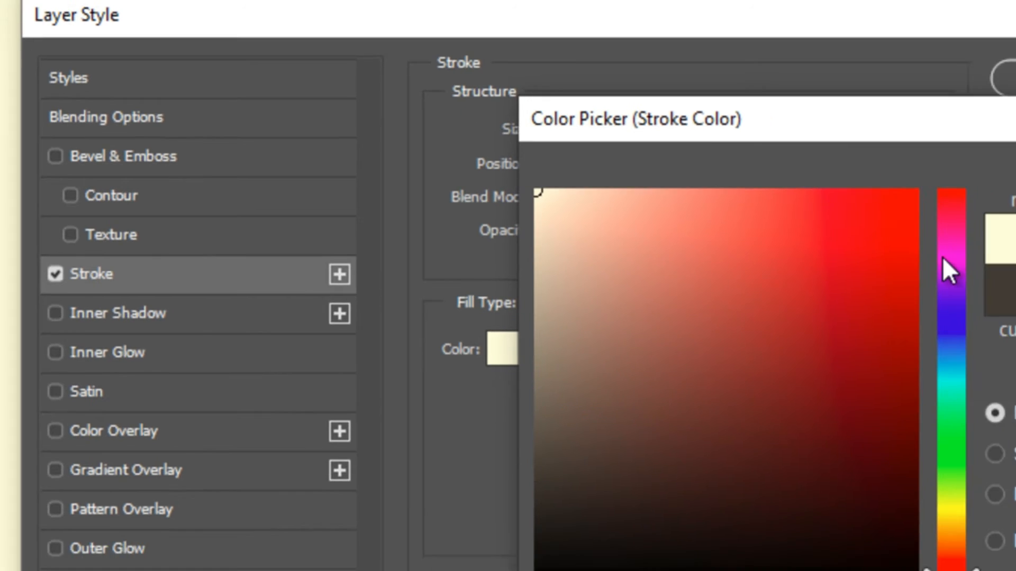
{"action": "left_click", "coordinate": [993, 141]}
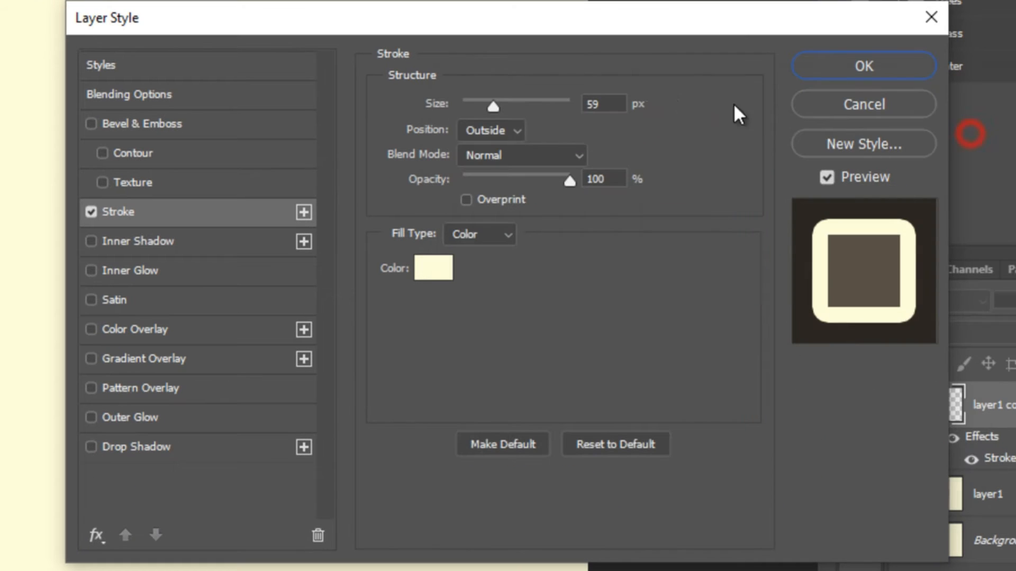
{"action": "left_click", "coordinate": [510, 103]}
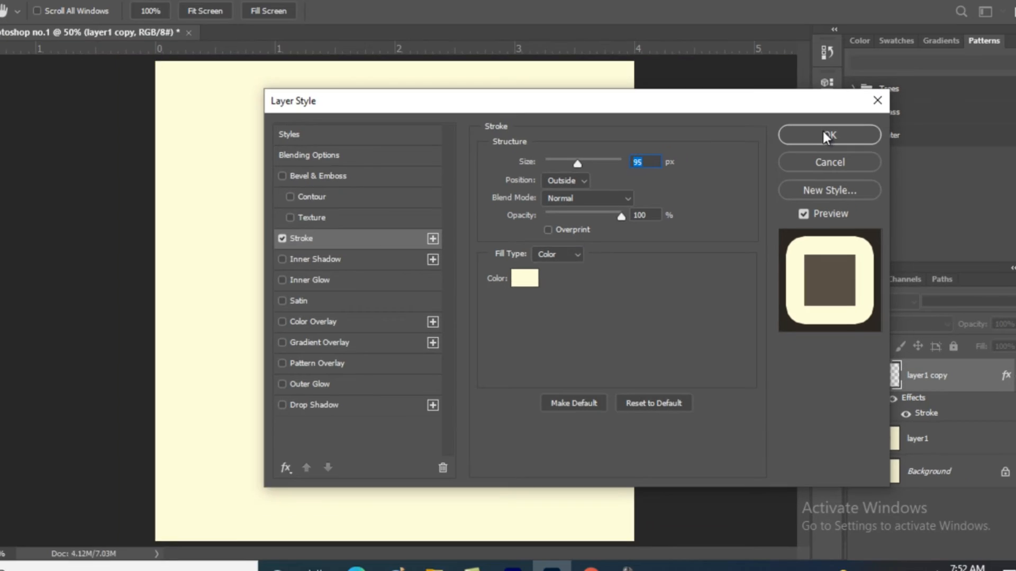
{"action": "left_click", "coordinate": [857, 66]}
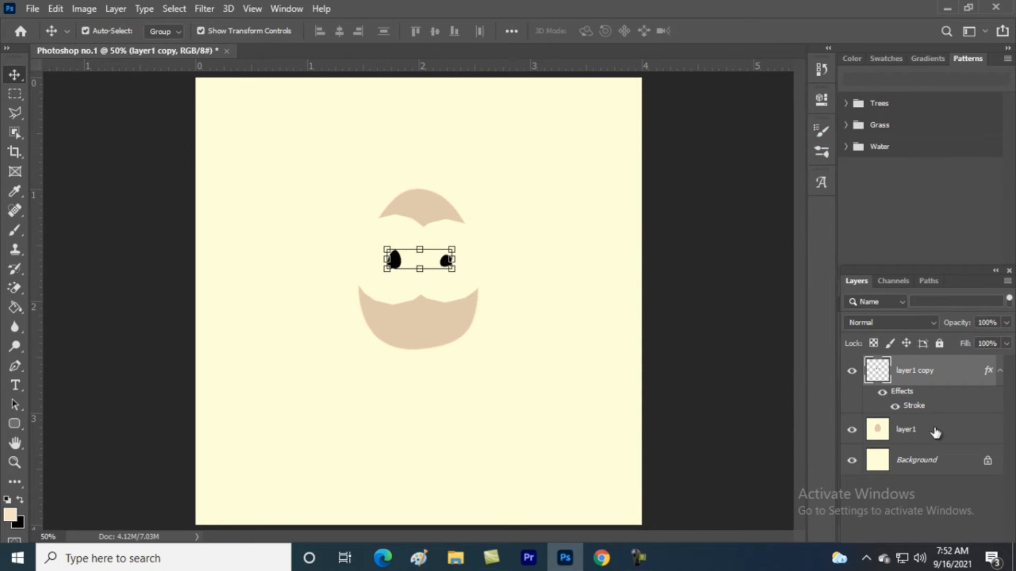
Reduce layer1 copy's Stroke to 16 px and commit the pupil adjustment
{"action": "double_click", "coordinate": [923, 405]}
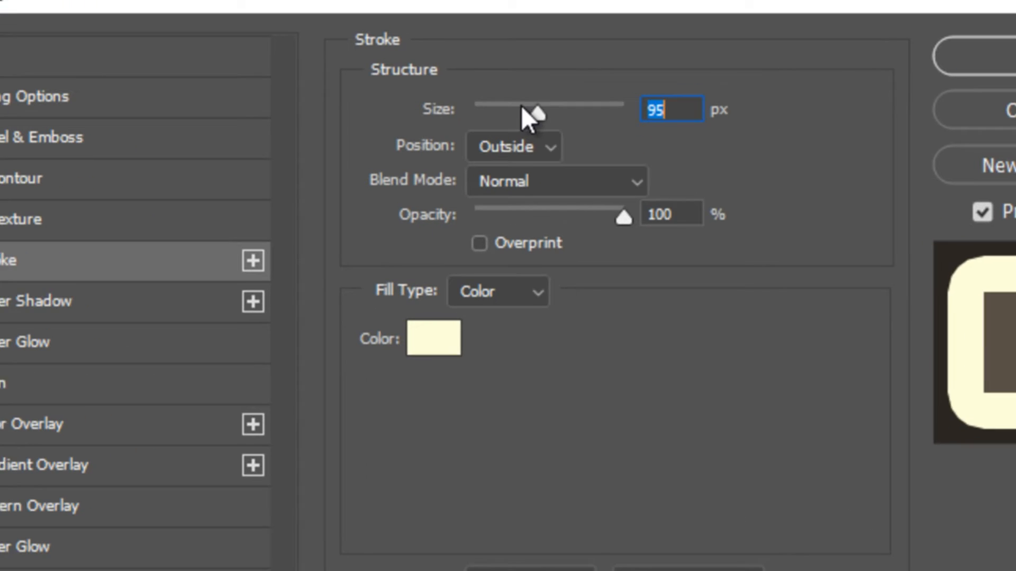
{"action": "left_click_drag", "start_coordinate": [521, 106], "coordinate": [493, 103]}
{"action": "left_click", "coordinate": [1009, 39]}
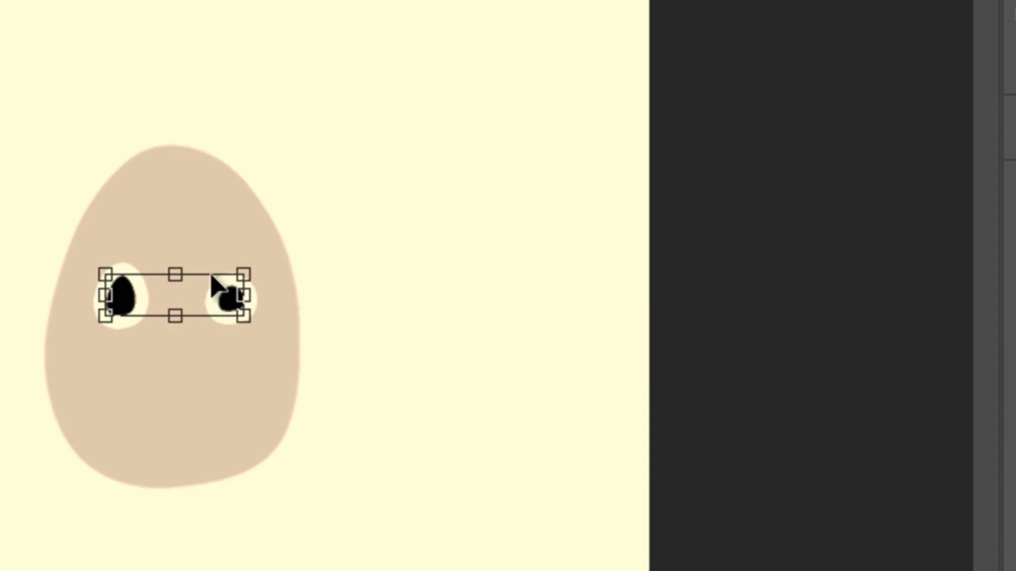
{"action": "left_click", "coordinate": [414, 292]}
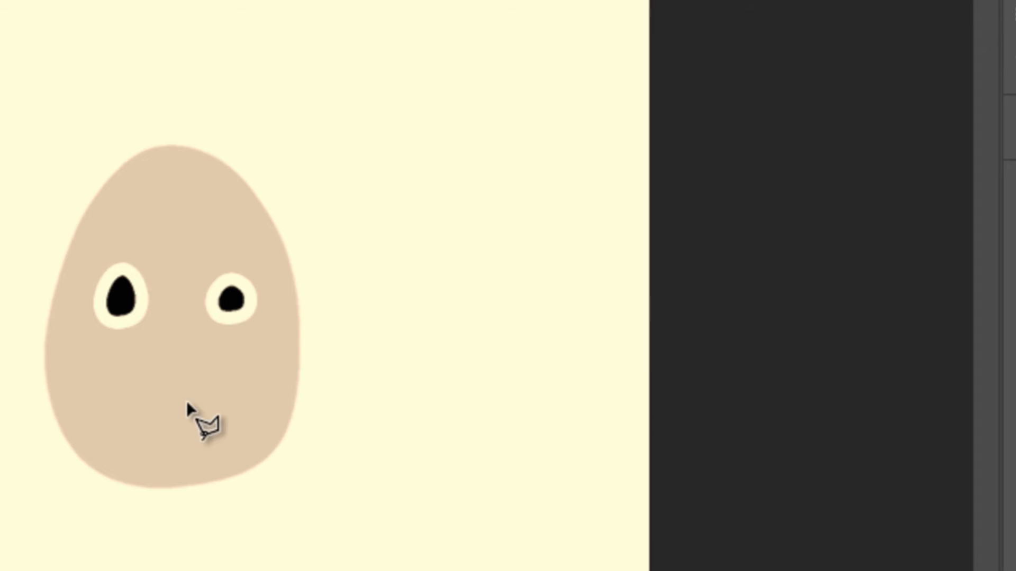
Lasso a thin mouth-shaped selection below the eyes
{"action": "left_click", "coordinate": [102, 369]}
{"action": "mouse_move", "coordinate": [102, 370]}
{"action": "left_mouse_down"}
{"action": "mouse_move", "coordinate": [155, 392]}
{"action": "mouse_move", "coordinate": [225, 379]}
{"action": "left_mouse_up"}
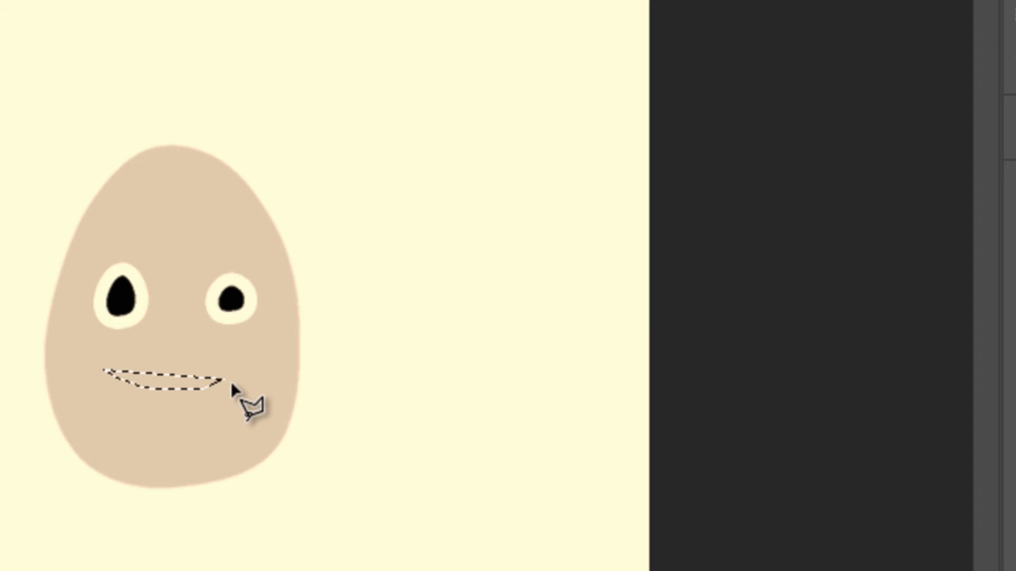
{"action": "right_click", "coordinate": [179, 381]}
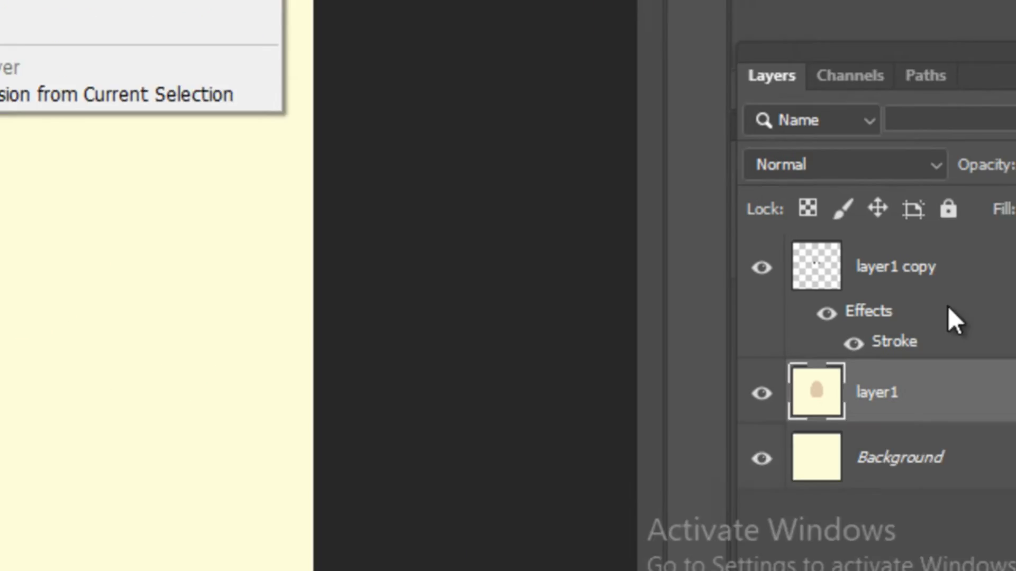
Select layer1 copy and start duplicating it with Duplicate Layer
{"action": "left_click", "coordinate": [945, 282]}
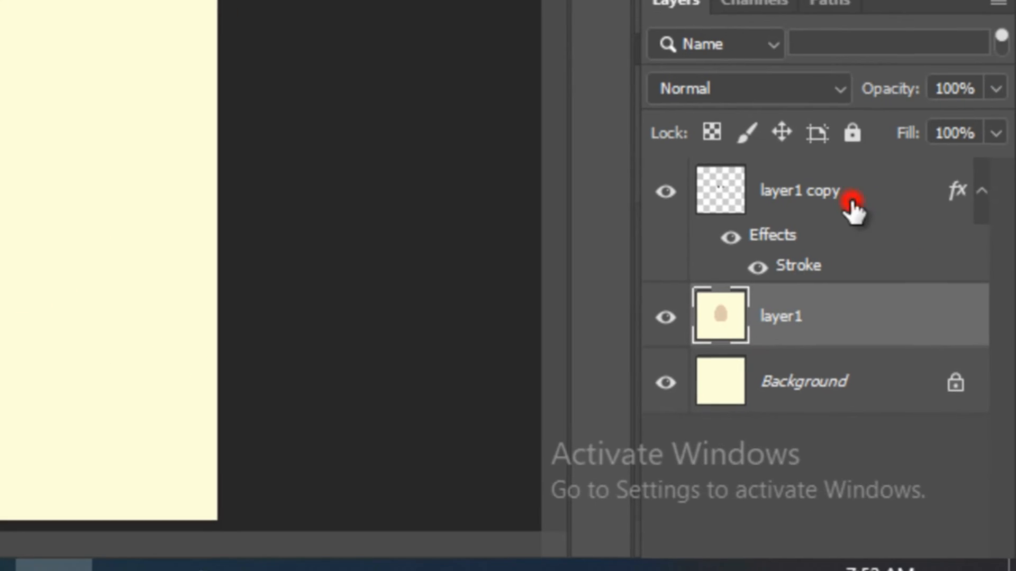
{"action": "left_click", "coordinate": [958, 264]}
{"action": "right_click", "coordinate": [1013, 273]}
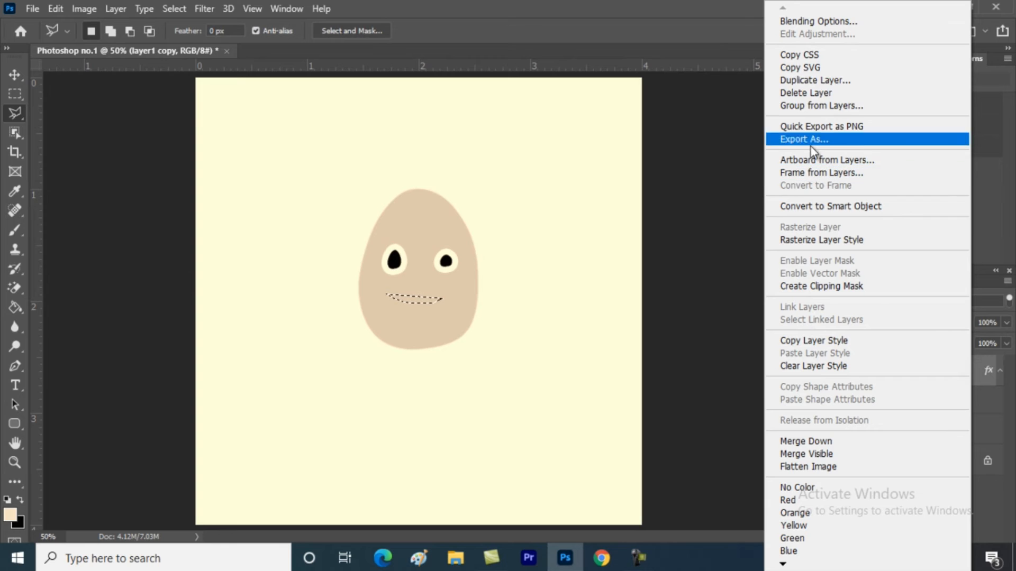
{"action": "left_click", "coordinate": [825, 81]}
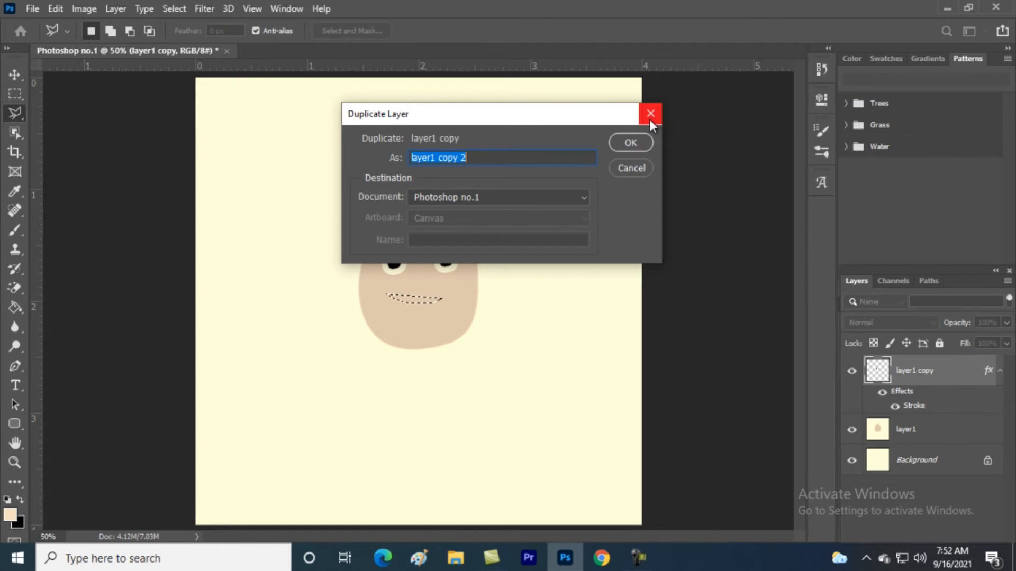
Create layer1 copy 2, open a blank Untitled-1 document from a recent preset, then return to Photoshop no.1
{"action": "left_click", "coordinate": [629, 144]}
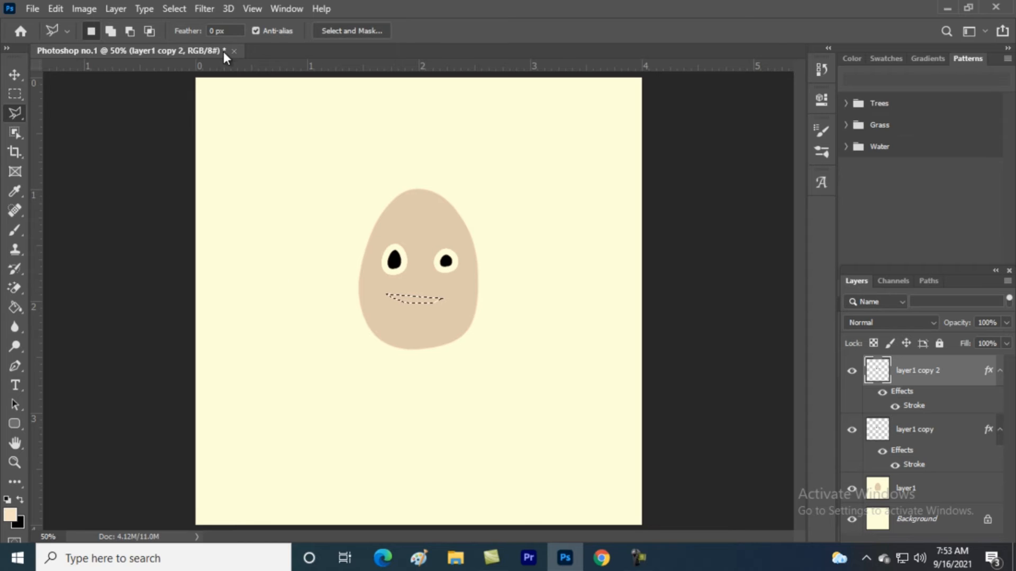
{"action": "left_click", "coordinate": [32, 9]}
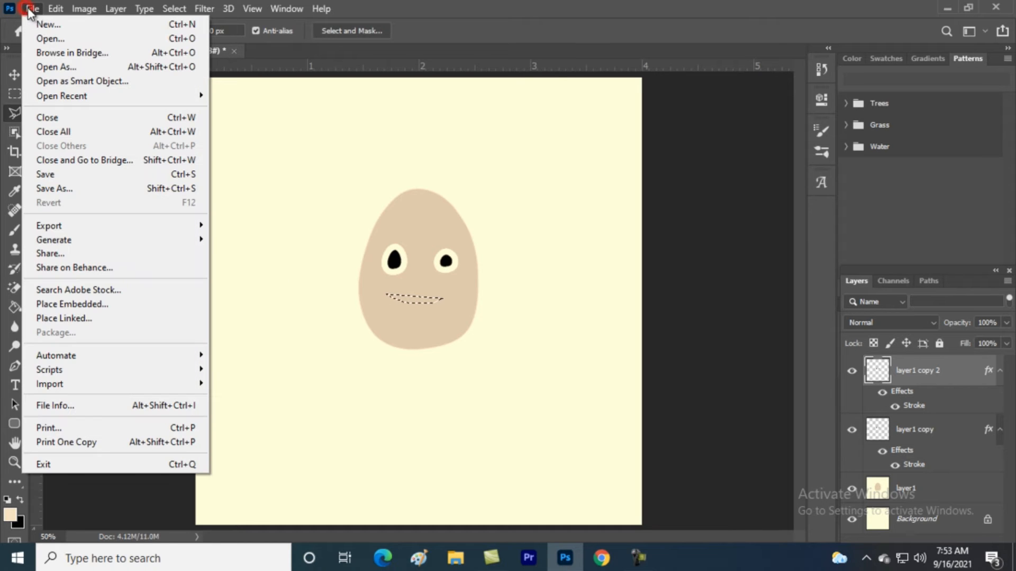
{"action": "left_click", "coordinate": [51, 27]}
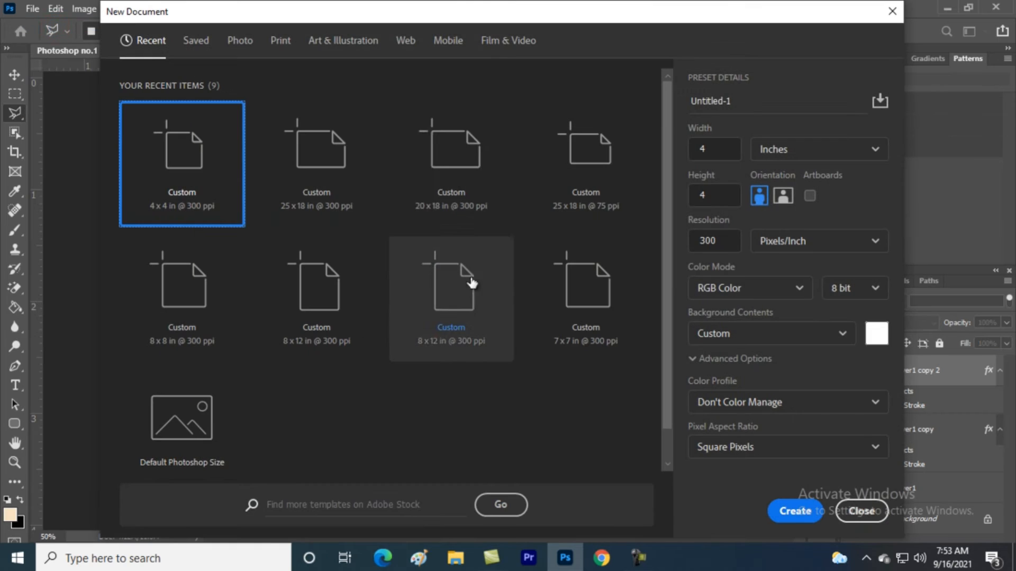
{"action": "double_click", "coordinate": [197, 140]}
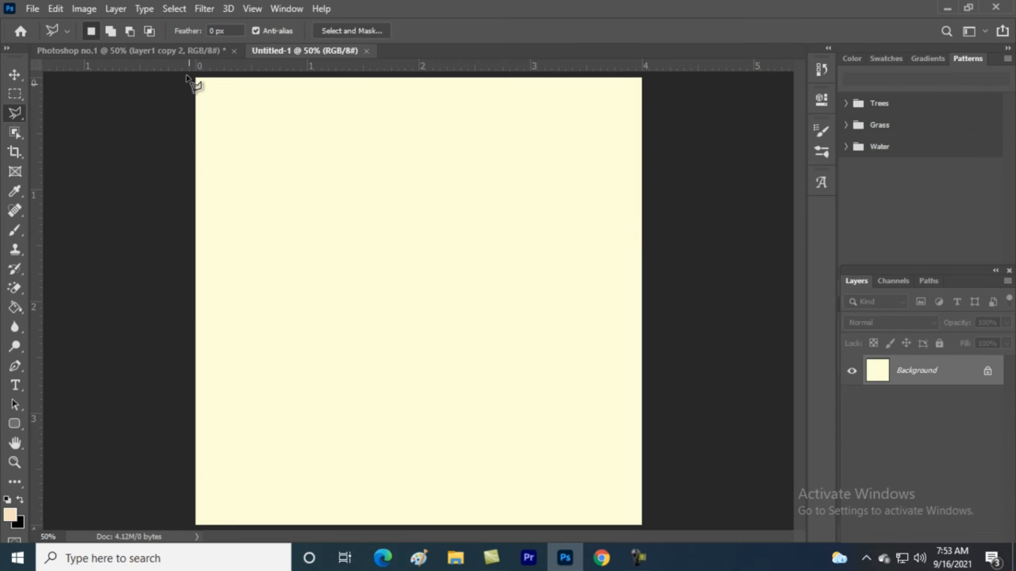
{"action": "left_click", "coordinate": [192, 50]}
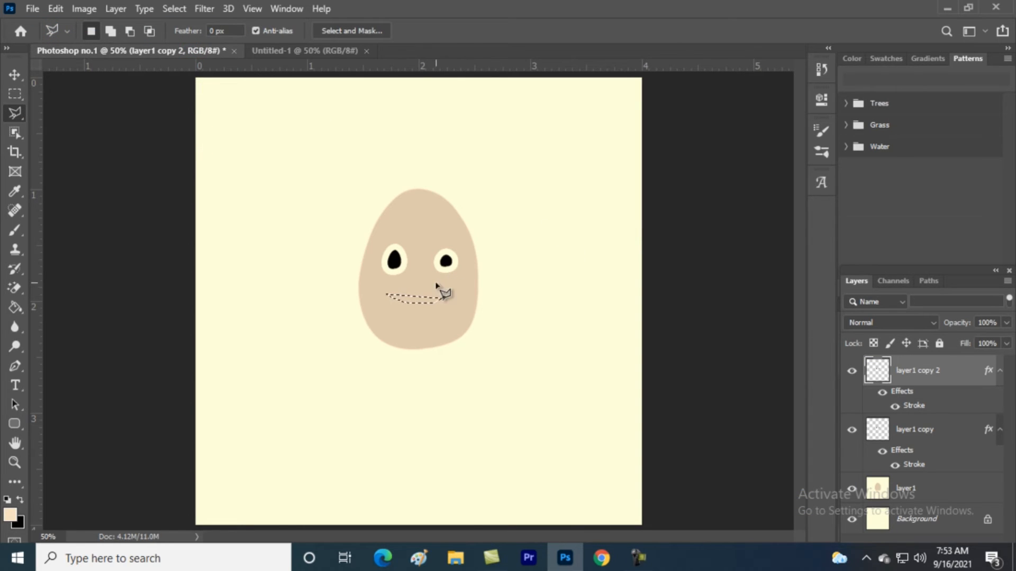
Stroke the mouth selection with a 40 px white (ffffff) line
{"action": "right_click", "coordinate": [425, 298]}
{"action": "left_click", "coordinate": [468, 221]}
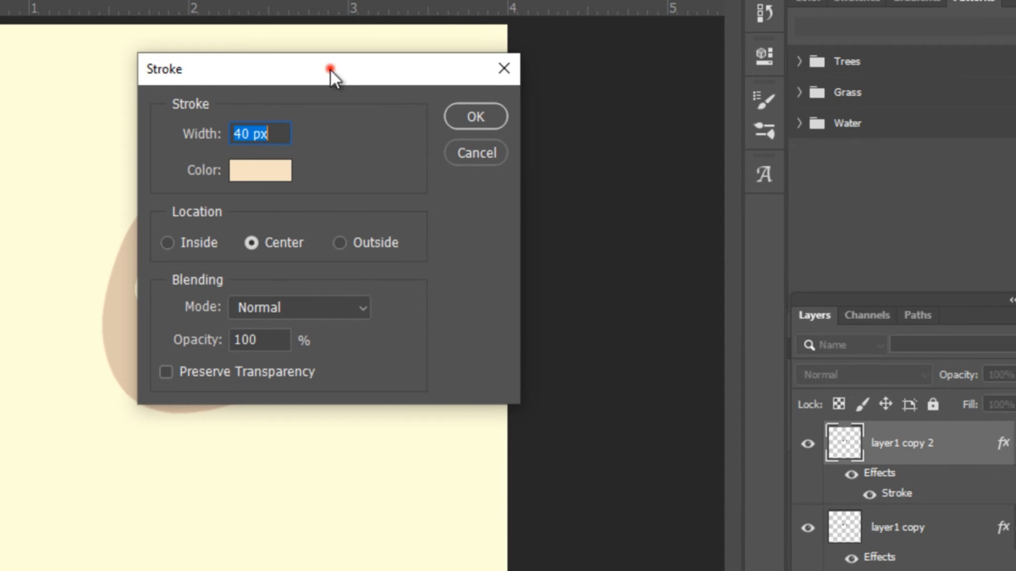
{"action": "left_click_drag", "start_coordinate": [330, 70], "coordinate": [274, 173]}
{"action": "left_click", "coordinate": [223, 272]}
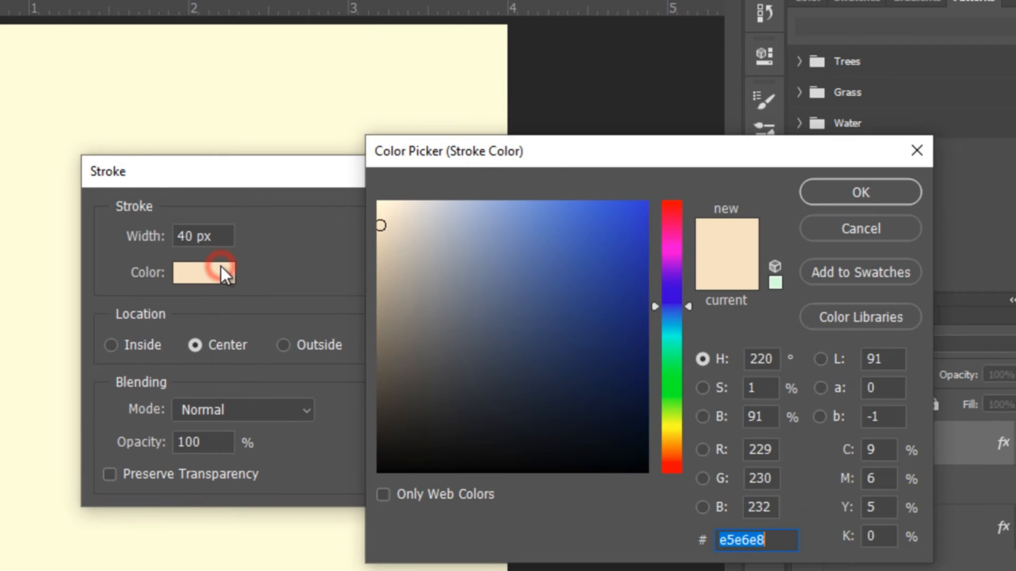
{"action": "type", "text": "ffffff"}
{"action": "left_click", "coordinate": [827, 192]}
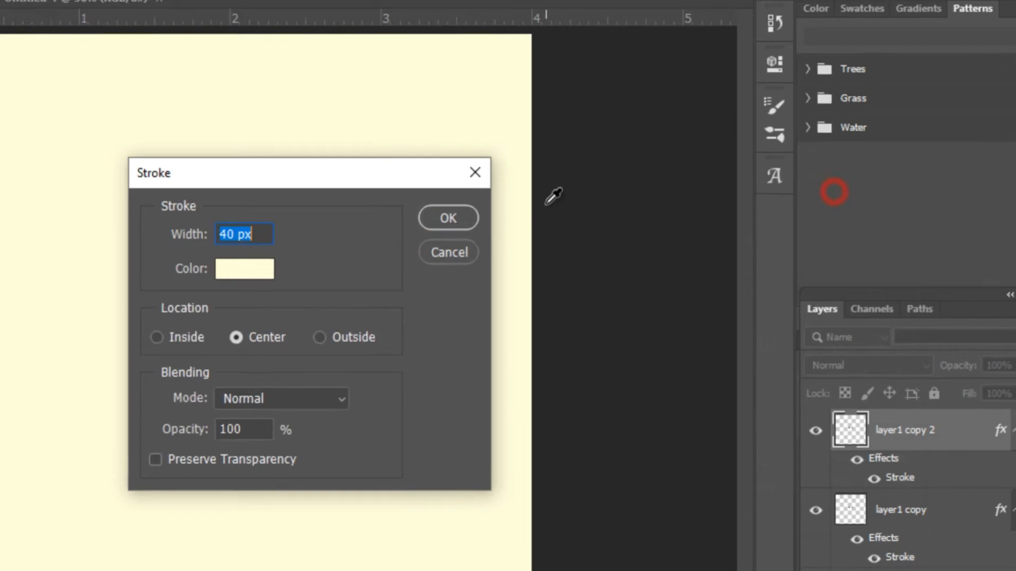
{"action": "left_click", "coordinate": [444, 217]}
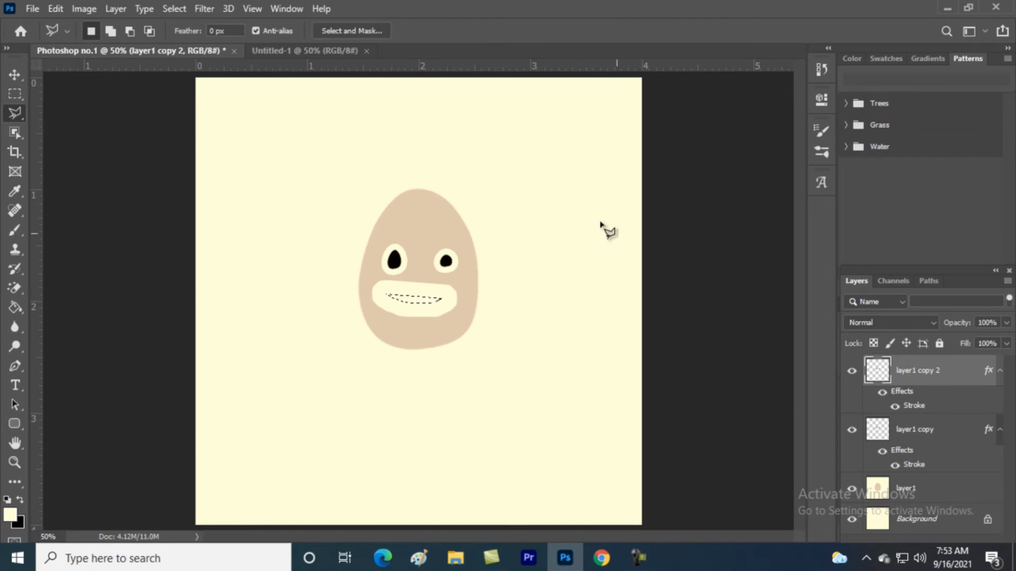
Switch off layer1 copy 2's Stroke effect in the Layers panel
{"action": "left_click", "coordinate": [881, 394]}
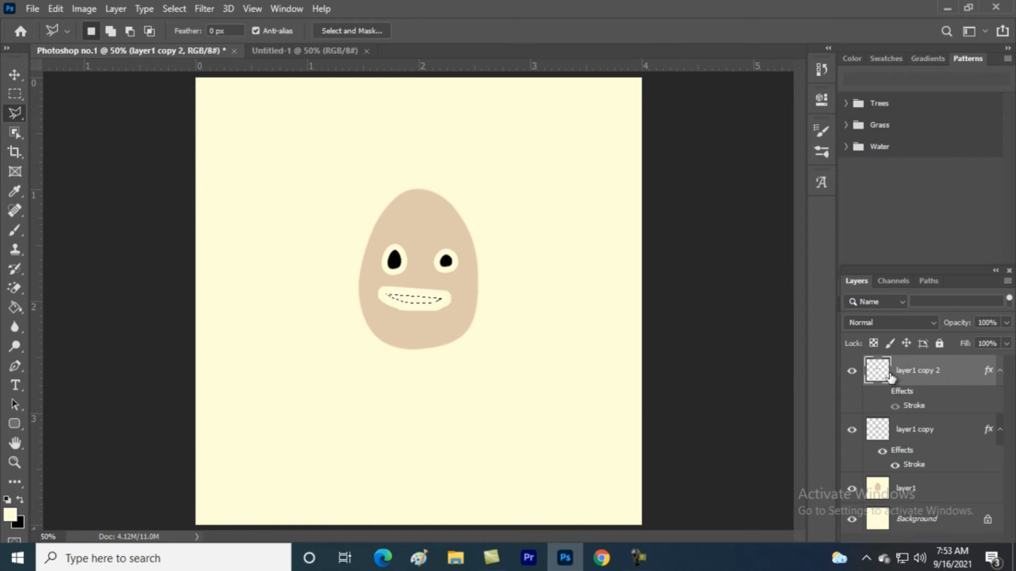
{"action": "left_click", "coordinate": [896, 407]}
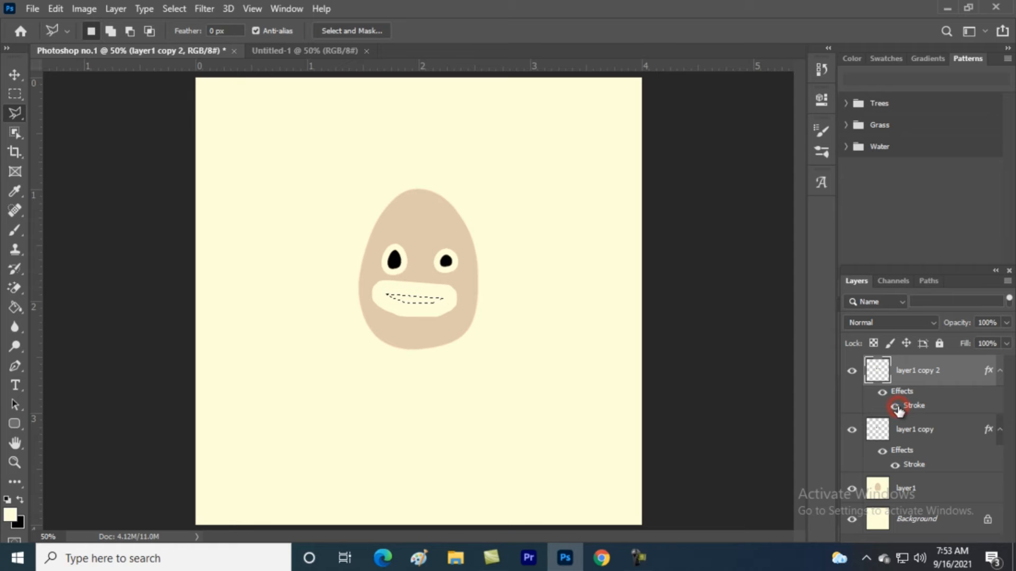
{"action": "left_click", "coordinate": [883, 393]}
{"action": "left_click", "coordinate": [894, 407]}
{"action": "left_click", "coordinate": [893, 408]}
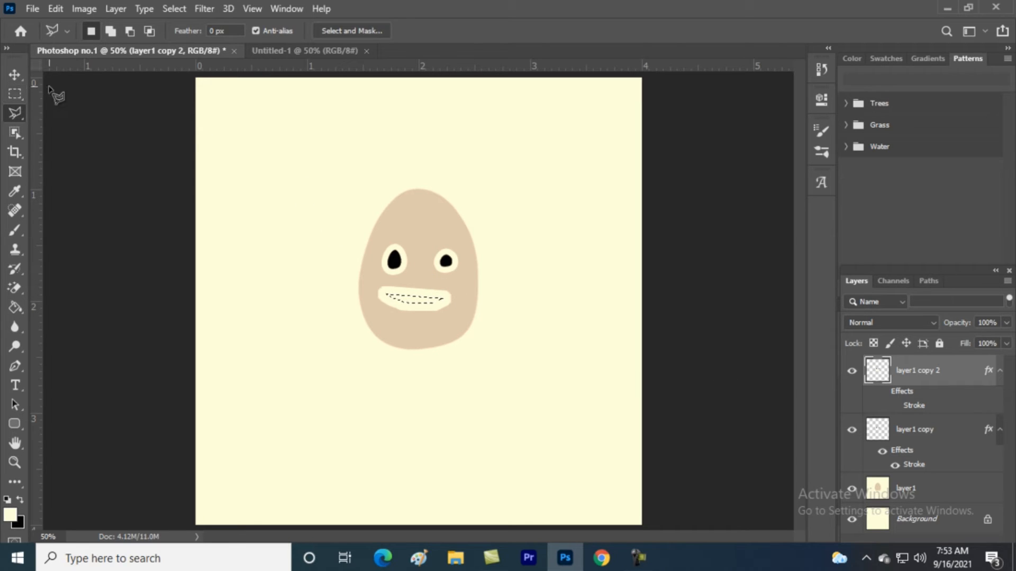
Magic-erase the white fill inside the mouth and clear the selection
{"action": "left_click", "coordinate": [853, 372]}
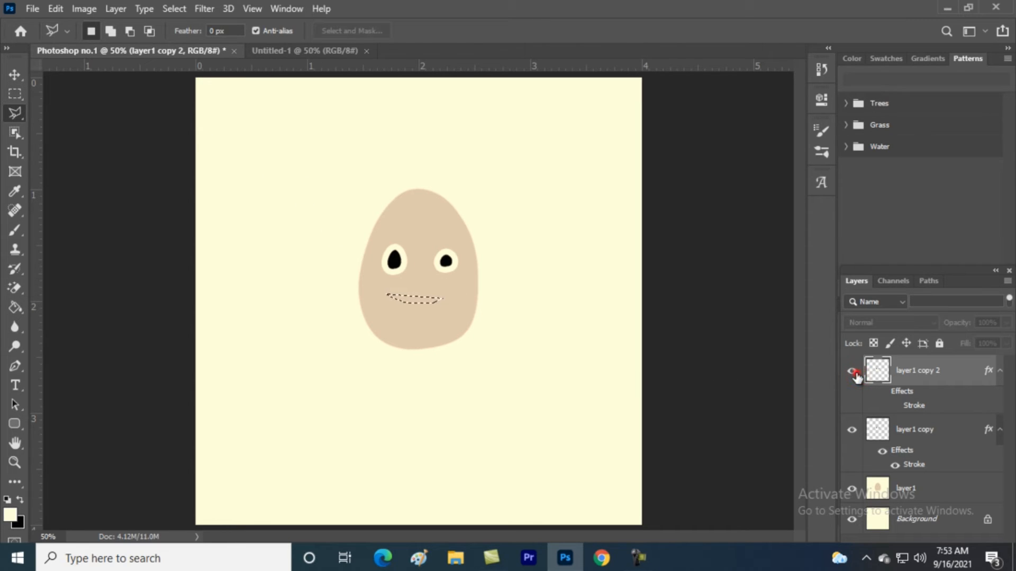
{"action": "left_click", "coordinate": [852, 372]}
{"action": "key", "text": "e"}
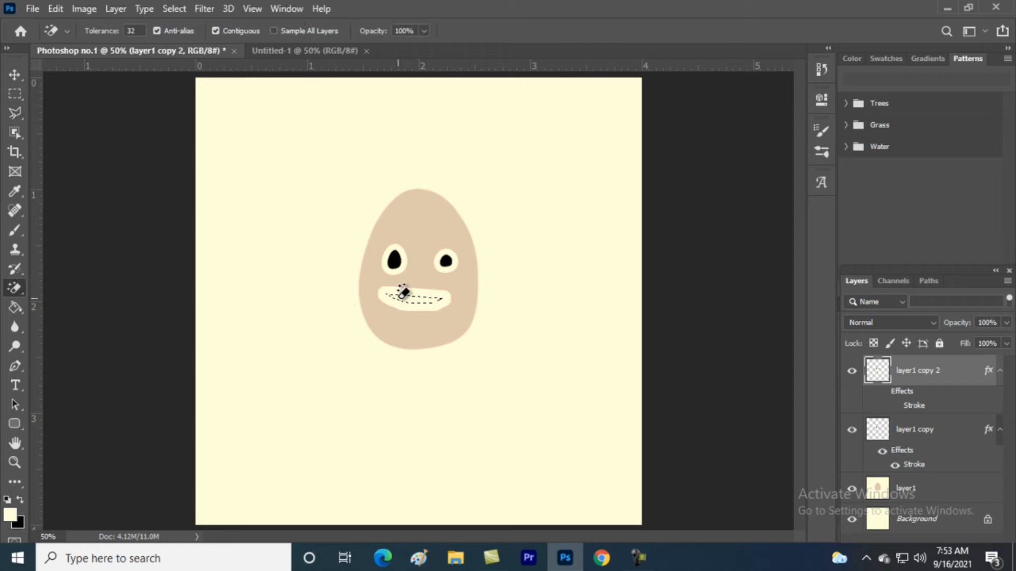
{"action": "left_click", "coordinate": [415, 301]}
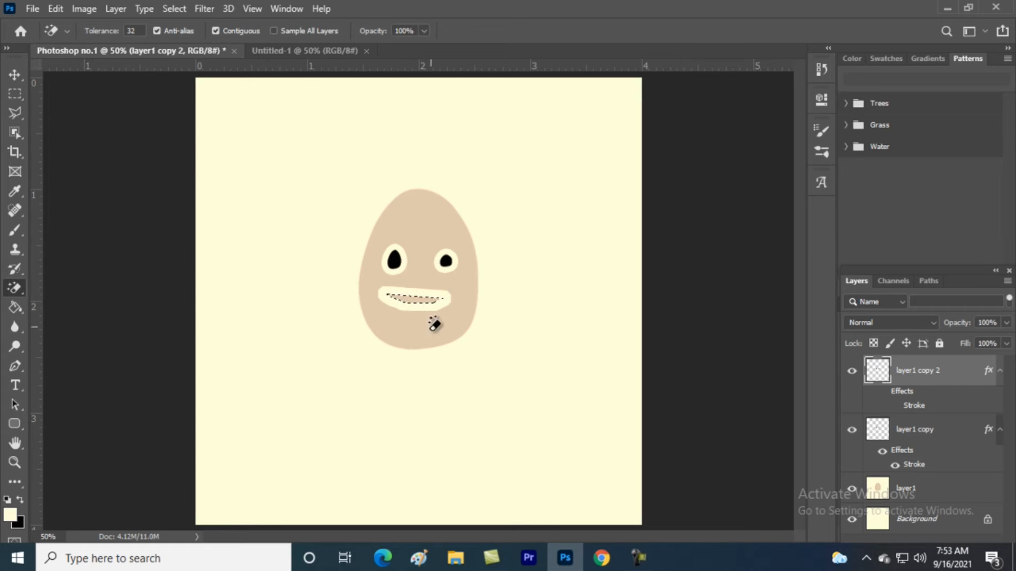
{"action": "key", "text": "ctrl+d"}
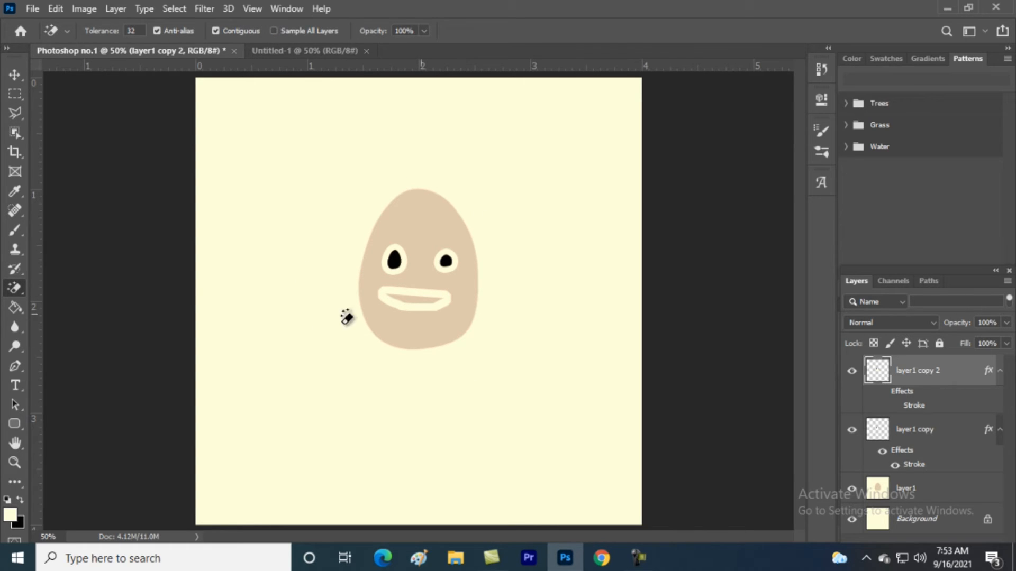
Select layer1 and zoom out to see the whole canvas
{"action": "left_click", "coordinate": [931, 498]}
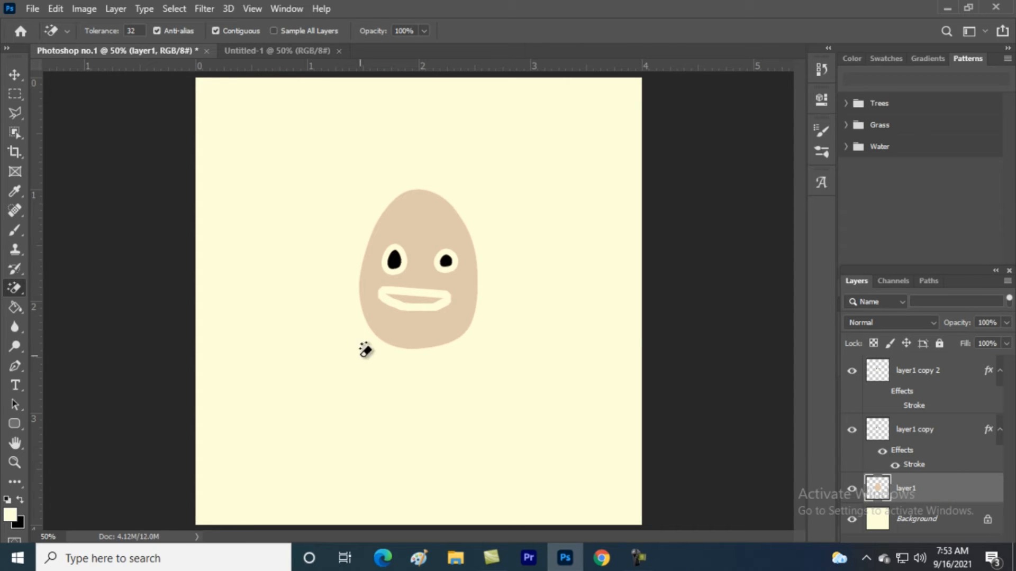
{"action": "key", "text": "z"}
{"action": "left_click_drag", "start_coordinate": [453, 295], "coordinate": [365, 248]}
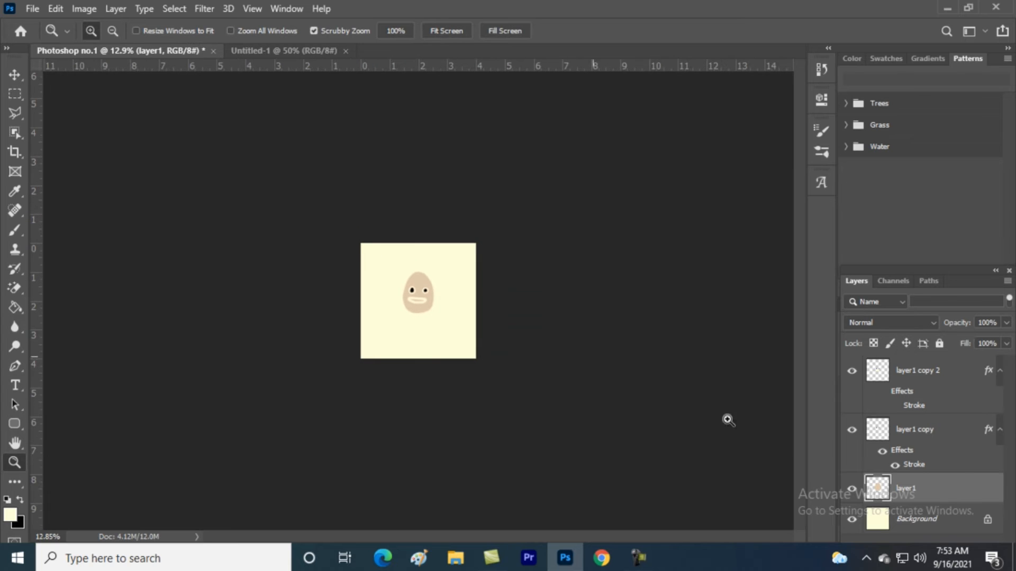
Give layer1 a black 16 px outside Stroke style to outline the egg
{"action": "right_click", "coordinate": [947, 487]}
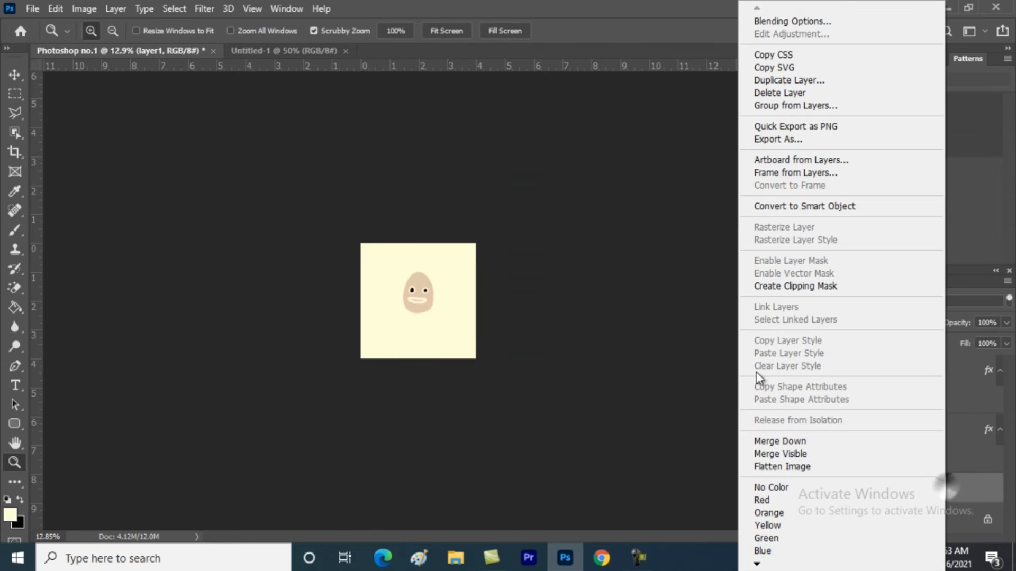
{"action": "left_click", "coordinate": [806, 22]}
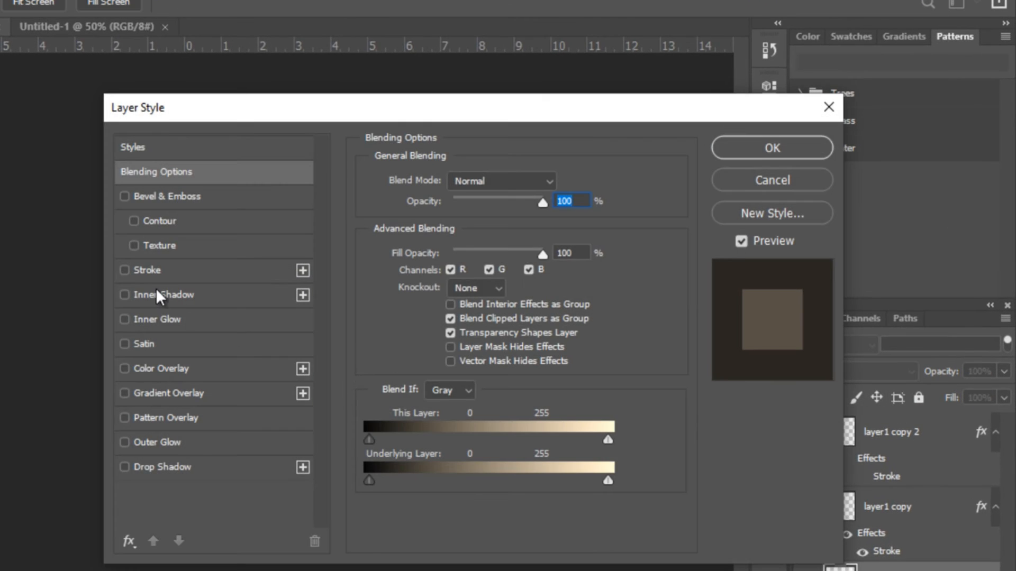
{"action": "left_click", "coordinate": [164, 270]}
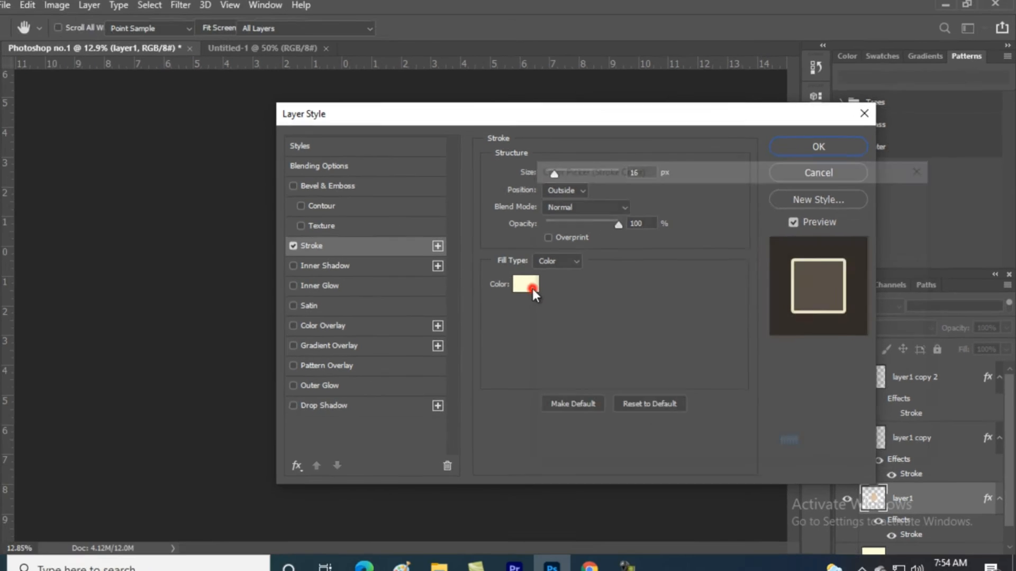
{"action": "left_click", "coordinate": [424, 322]}
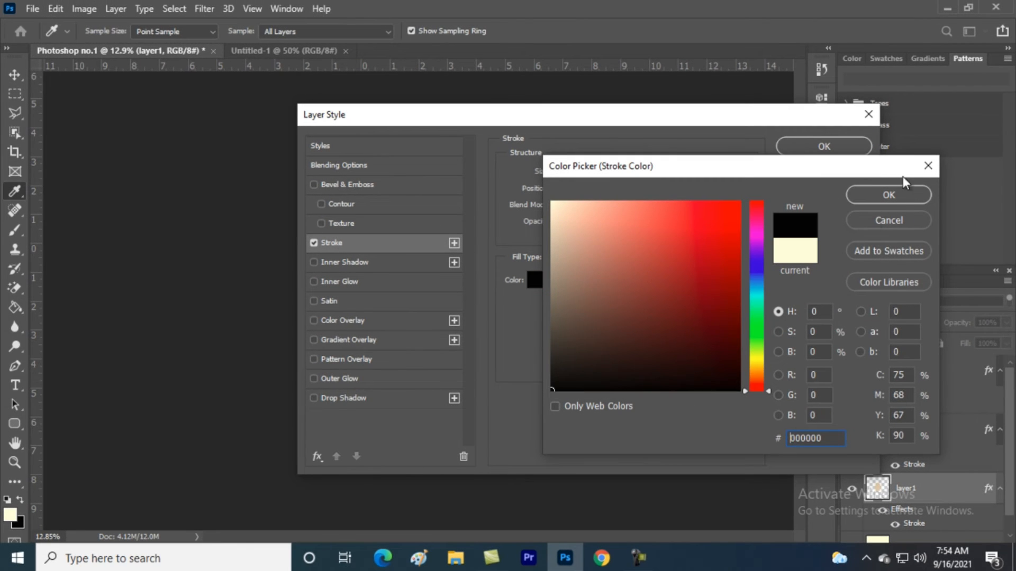
{"action": "left_click", "coordinate": [896, 195]}
{"action": "left_click", "coordinate": [841, 146]}
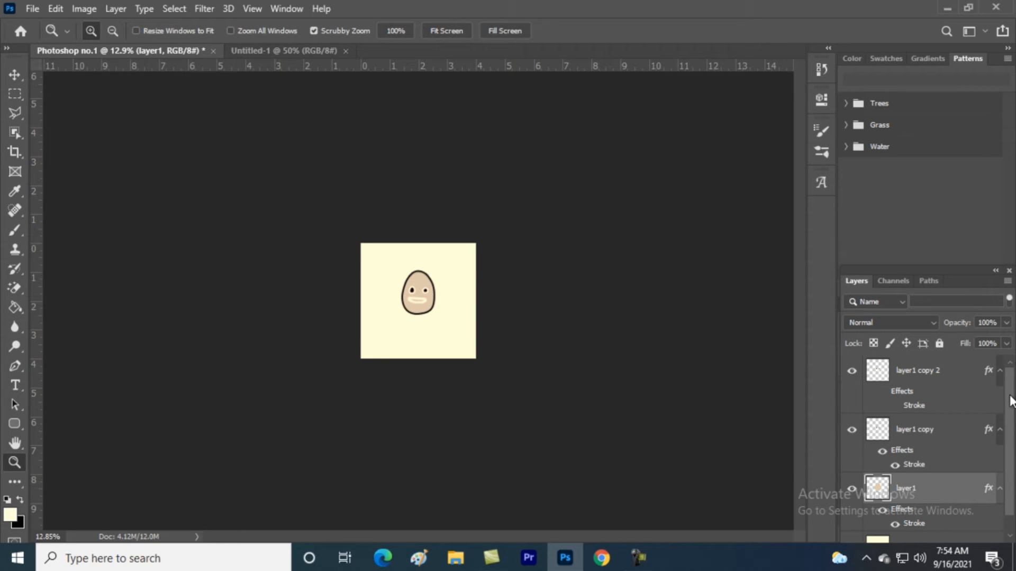
Merge layer1 and its two stroked copies into layer1 copy 2, then zoom in on the egg face
{"action": "left_click", "coordinate": [922, 375], "text": "shift"}
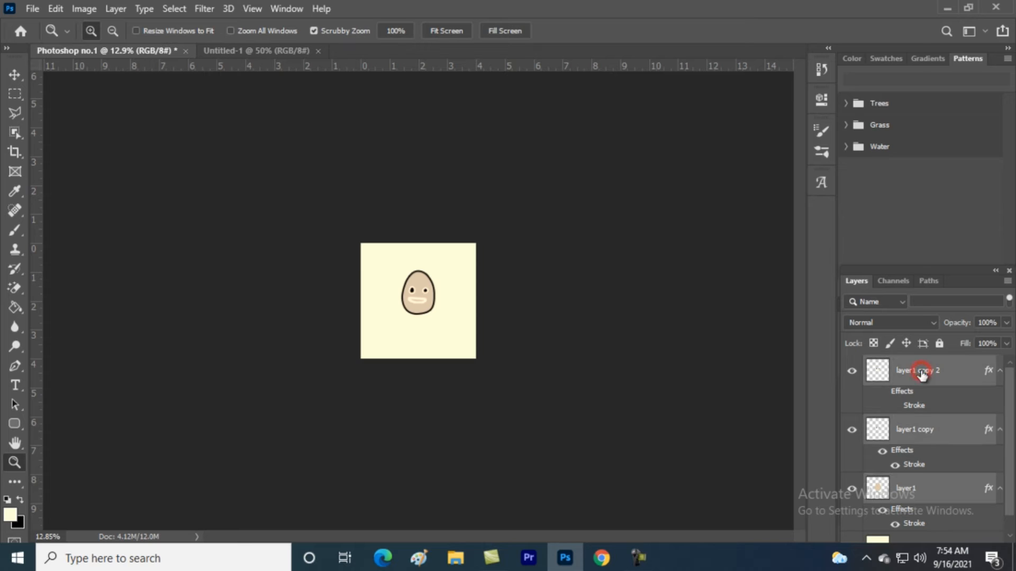
{"action": "right_click", "coordinate": [925, 382]}
{"action": "left_click", "coordinate": [756, 440]}
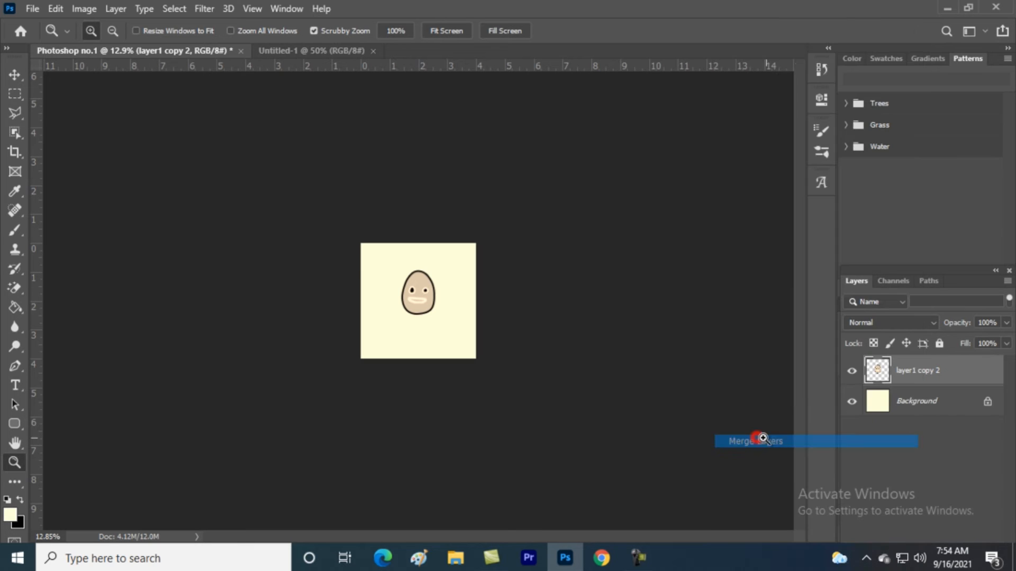
{"action": "left_click", "coordinate": [853, 372]}
{"action": "left_click", "coordinate": [853, 371]}
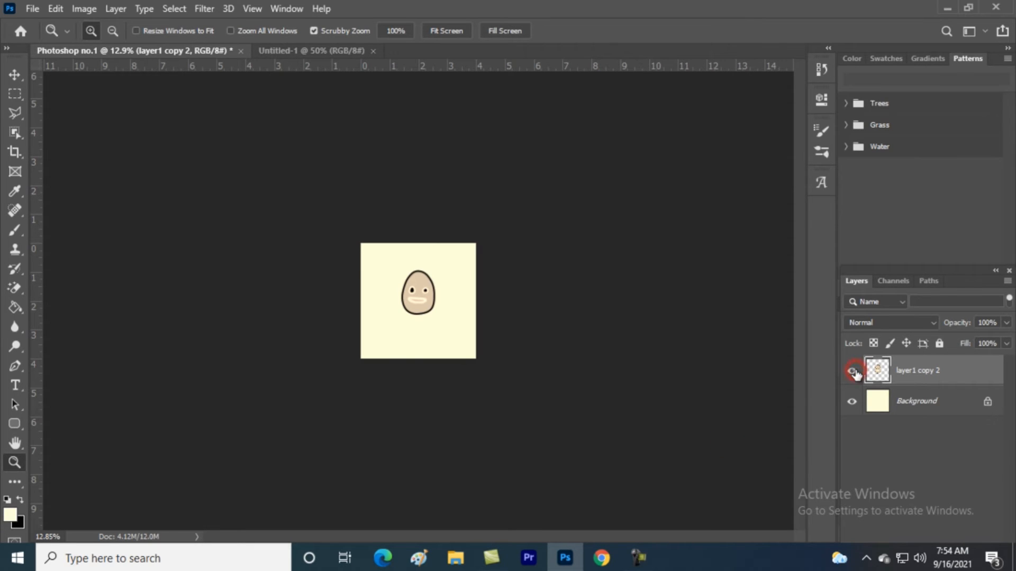
{"action": "left_click_drag", "start_coordinate": [588, 285], "coordinate": [655, 358]}
{"action": "left_click", "coordinate": [852, 372]}
{"action": "left_click", "coordinate": [852, 371]}
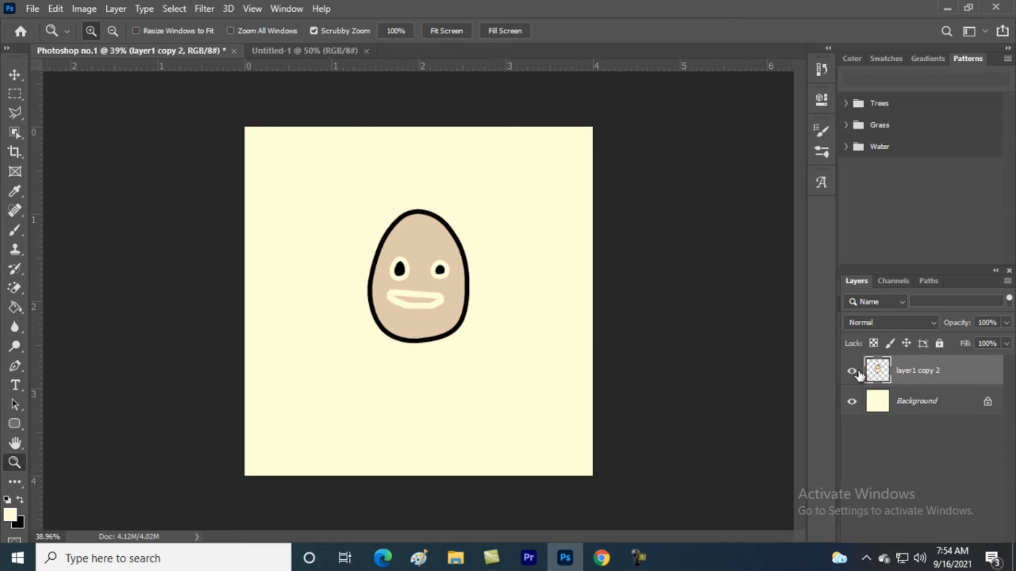
Duplicate the egg face and stack the copies in a column down the left side
{"action": "key", "text": "v"}
{"action": "mouse_move", "coordinate": [431, 249]}
{"action": "left_mouse_down"}
{"action": "mouse_move", "coordinate": [329, 370]}
{"action": "mouse_move", "coordinate": [324, 356]}
{"action": "mouse_move", "coordinate": [429, 264]}
{"action": "left_mouse_up"}
{"action": "left_click_drag", "start_coordinate": [442, 327], "coordinate": [320, 212]}
{"action": "left_click_drag", "start_coordinate": [342, 292], "coordinate": [459, 400]}
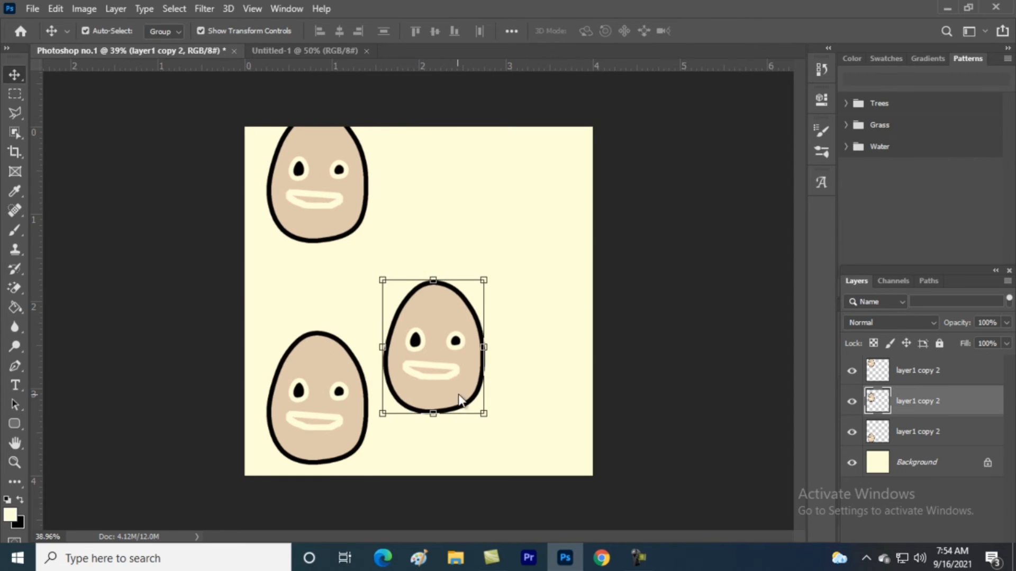
{"action": "left_click_drag", "start_coordinate": [328, 214], "coordinate": [492, 378]}
{"action": "left_click_drag", "start_coordinate": [318, 389], "coordinate": [326, 187]}
{"action": "left_click_drag", "start_coordinate": [390, 312], "coordinate": [267, 240]}
{"action": "left_click_drag", "start_coordinate": [489, 375], "coordinate": [305, 381]}
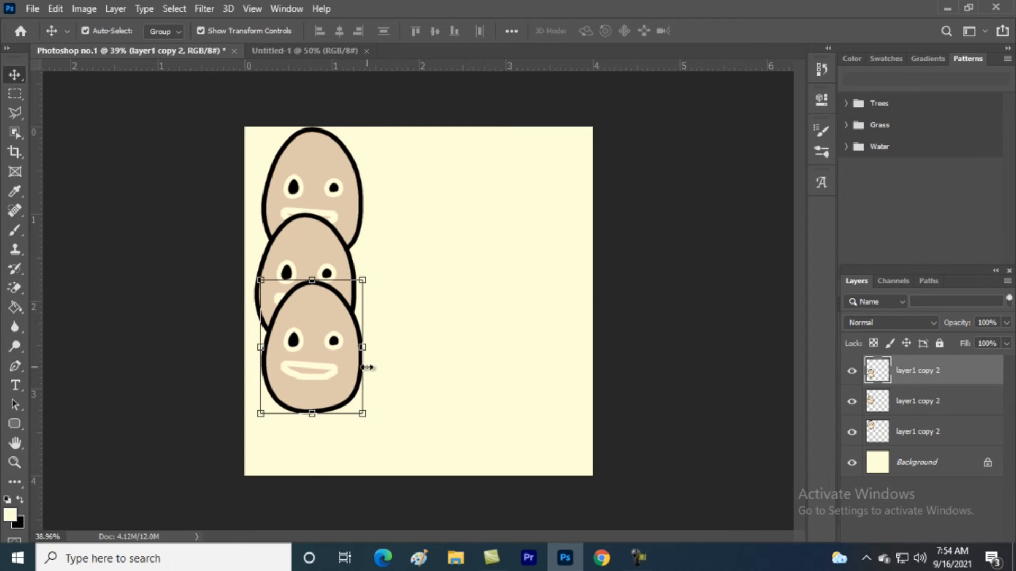
Paste more egg copies and trial-rotate one with Free Transform, cancelling both rotations
{"action": "key", "text": "ctrl+v"}
{"action": "key", "text": "ctrl+v"}
{"action": "key", "text": "ctrl+v"}
{"action": "key", "text": "ctrl+v"}
{"action": "key", "text": "ctrl+v"}
{"action": "left_click_drag", "start_coordinate": [385, 359], "coordinate": [312, 456]}
{"action": "key", "text": "ctrl+t"}
{"action": "left_click_drag", "start_coordinate": [405, 322], "coordinate": [499, 363]}
{"action": "left_click", "coordinate": [713, 31]}
{"action": "left_click_drag", "start_coordinate": [413, 315], "coordinate": [476, 211]}
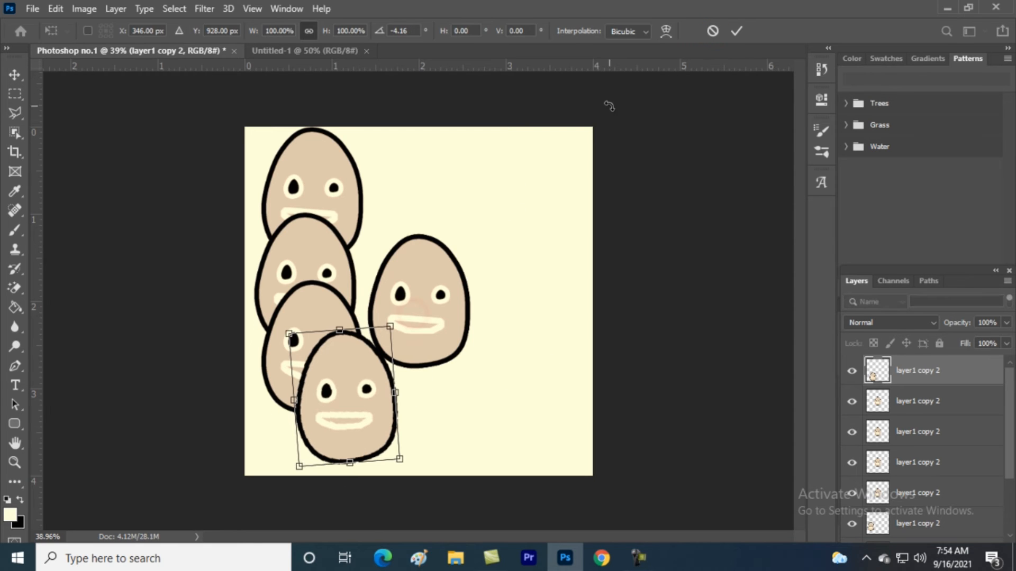
{"action": "left_click", "coordinate": [712, 35]}
Scatter the remaining egg copies across the upper right and centre of the canvas
{"action": "left_click_drag", "start_coordinate": [437, 275], "coordinate": [583, 186]}
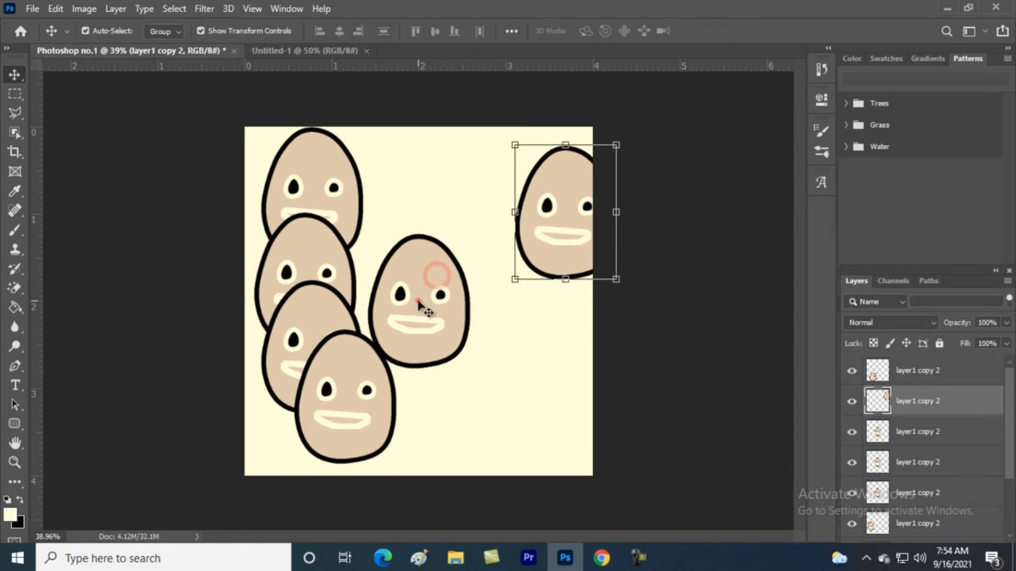
{"action": "left_click_drag", "start_coordinate": [418, 300], "coordinate": [462, 194]}
{"action": "left_click_drag", "start_coordinate": [437, 321], "coordinate": [469, 399]}
{"action": "left_click_drag", "start_coordinate": [438, 273], "coordinate": [536, 310]}
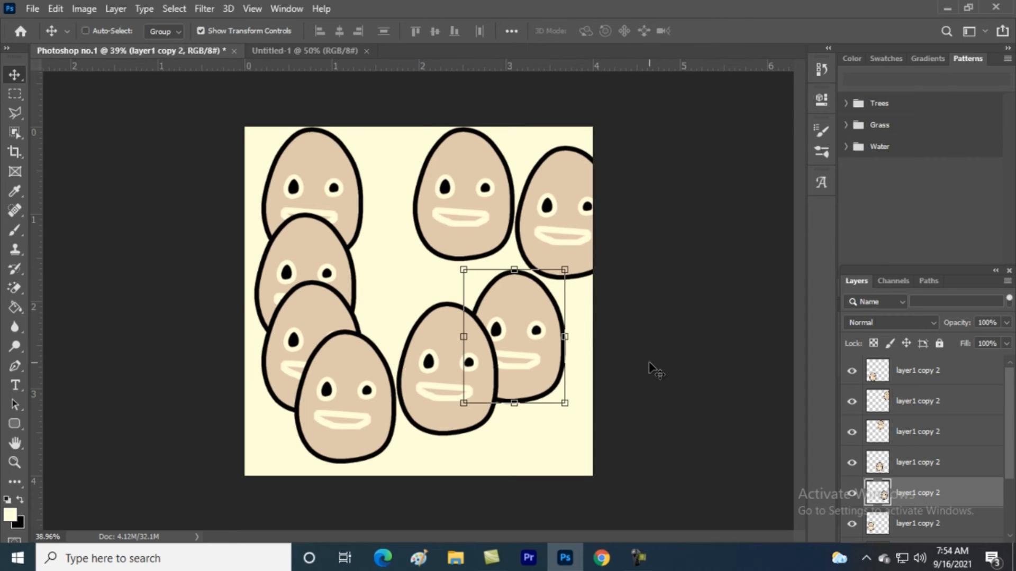
{"action": "key", "text": "ctrl+a"}
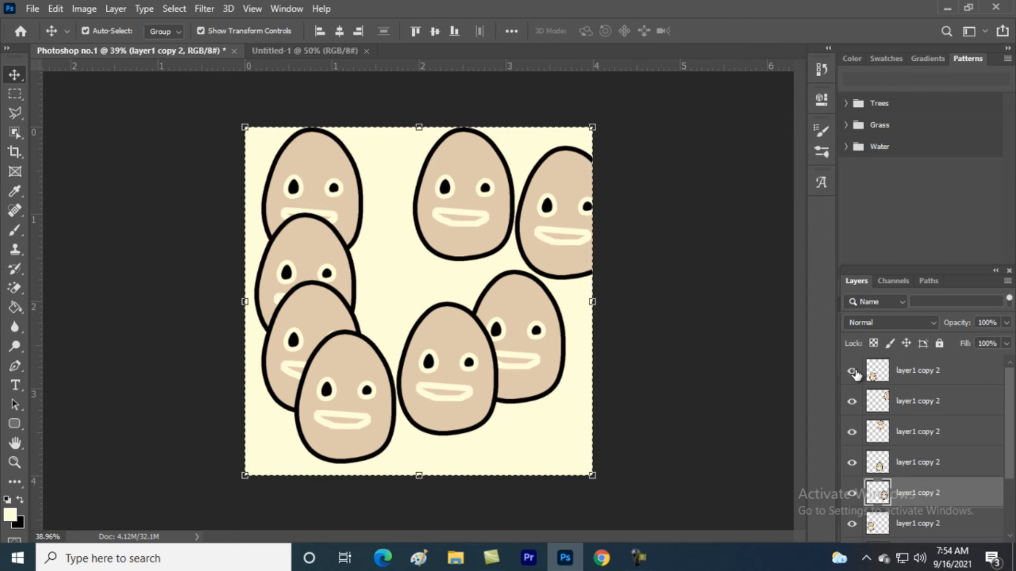
Clear the canvas selection and select all the layer1 copy 2 egg layers
{"action": "key", "text": "ctrl+d"}
{"action": "left_click", "coordinate": [851, 374]}
{"action": "left_click", "coordinate": [852, 374]}
{"action": "left_click", "coordinate": [921, 373]}
{"action": "left_click_drag", "start_coordinate": [1006, 388], "coordinate": [1011, 506]}
{"action": "left_click", "coordinate": [967, 501], "text": "shift"}
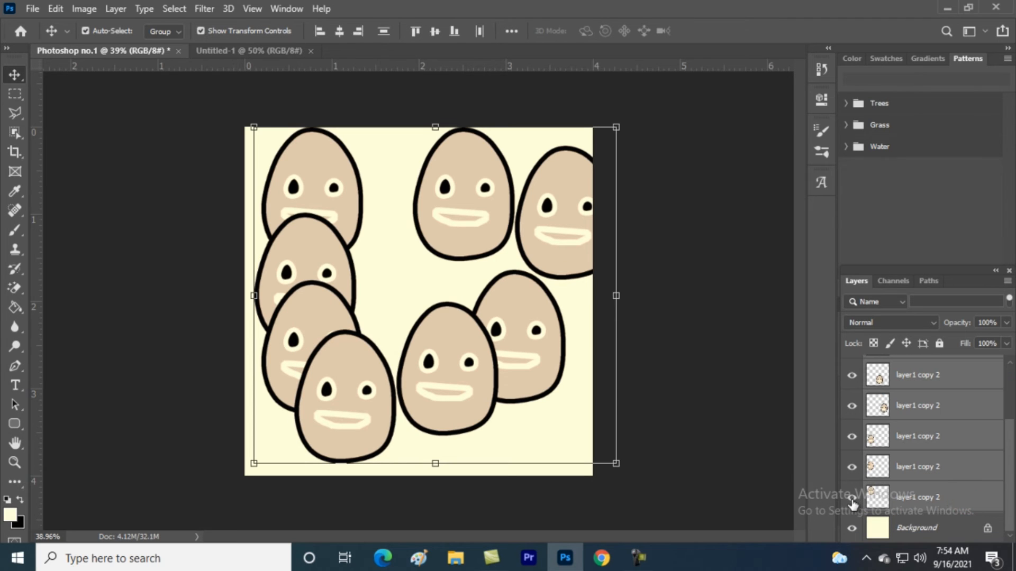
{"action": "left_click", "coordinate": [852, 499]}
{"action": "left_click", "coordinate": [852, 499]}
Reorder an egg layer, then group the selected eggs into Group 1 and hide it
{"action": "right_click", "coordinate": [955, 447]}
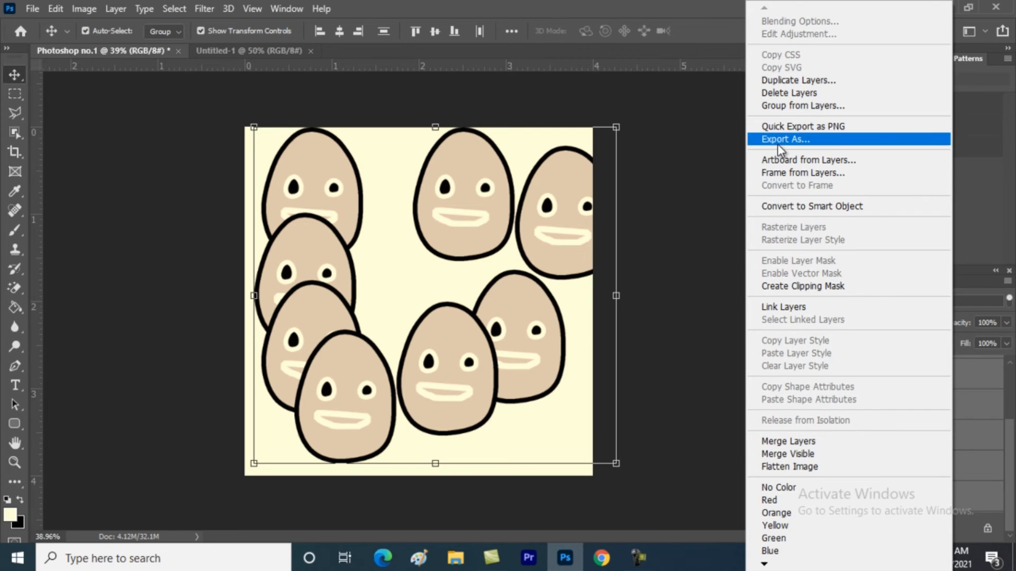
{"action": "left_click", "coordinate": [988, 420]}
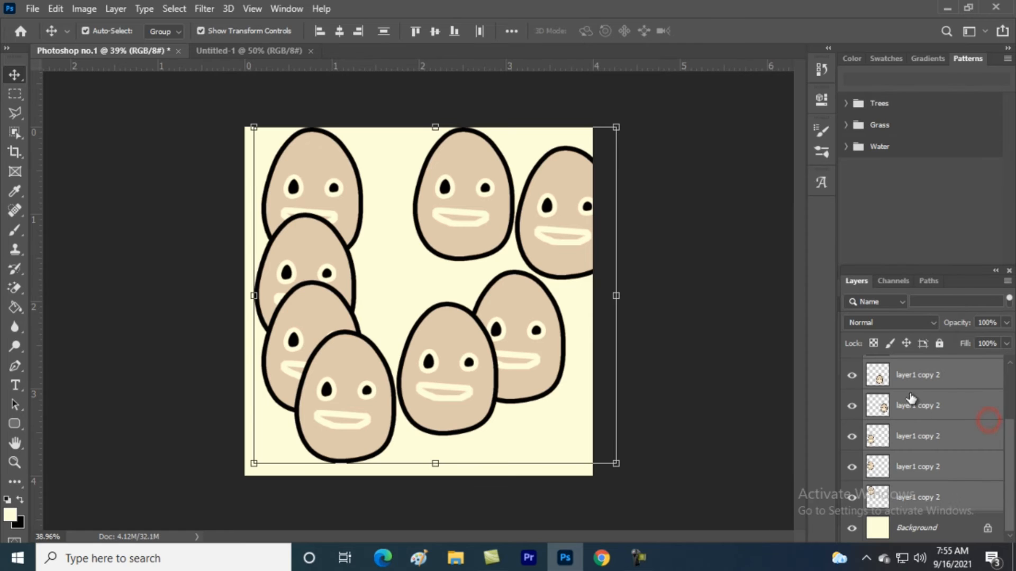
{"action": "left_click_drag", "start_coordinate": [886, 387], "coordinate": [937, 544]}
{"action": "left_click_drag", "start_coordinate": [937, 471], "coordinate": [934, 469]}
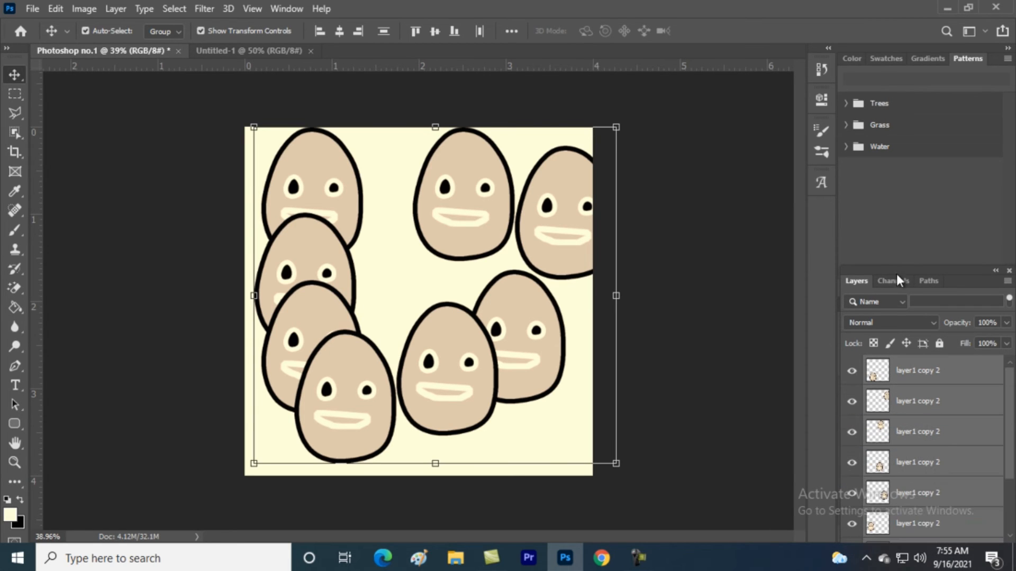
{"action": "left_click_drag", "start_coordinate": [975, 278], "coordinate": [964, 180]}
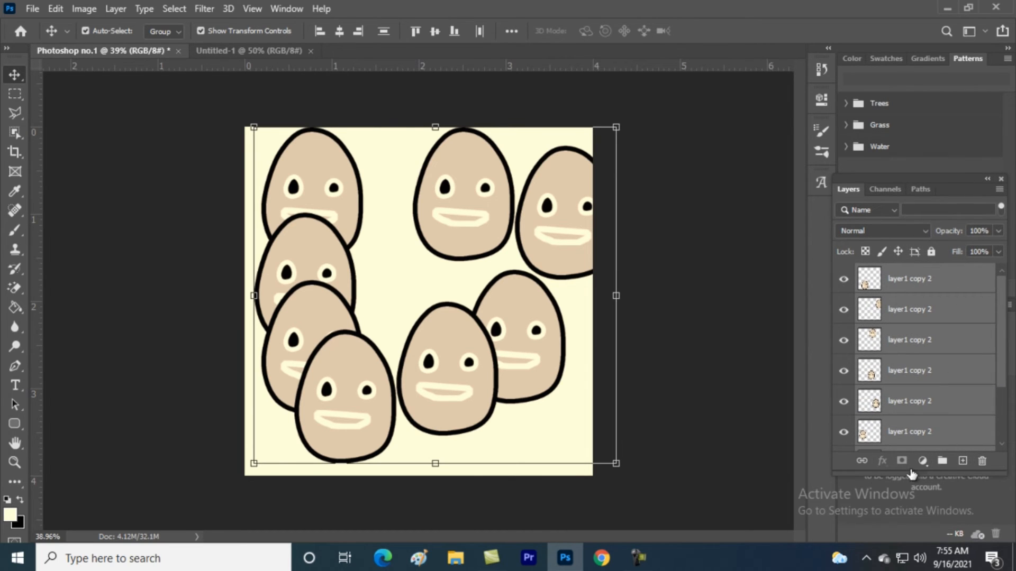
{"action": "left_click", "coordinate": [942, 462]}
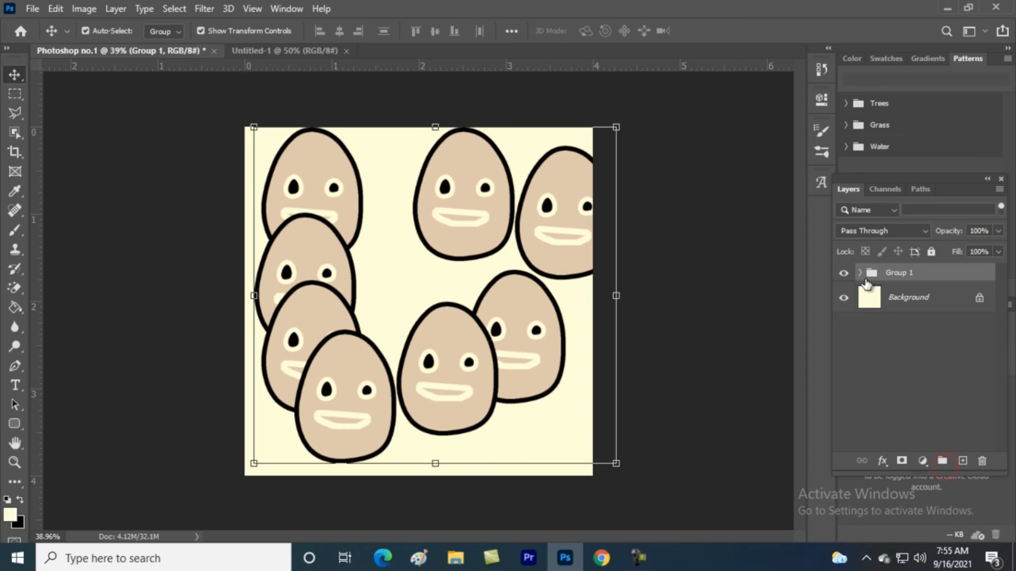
{"action": "left_click", "coordinate": [844, 273]}
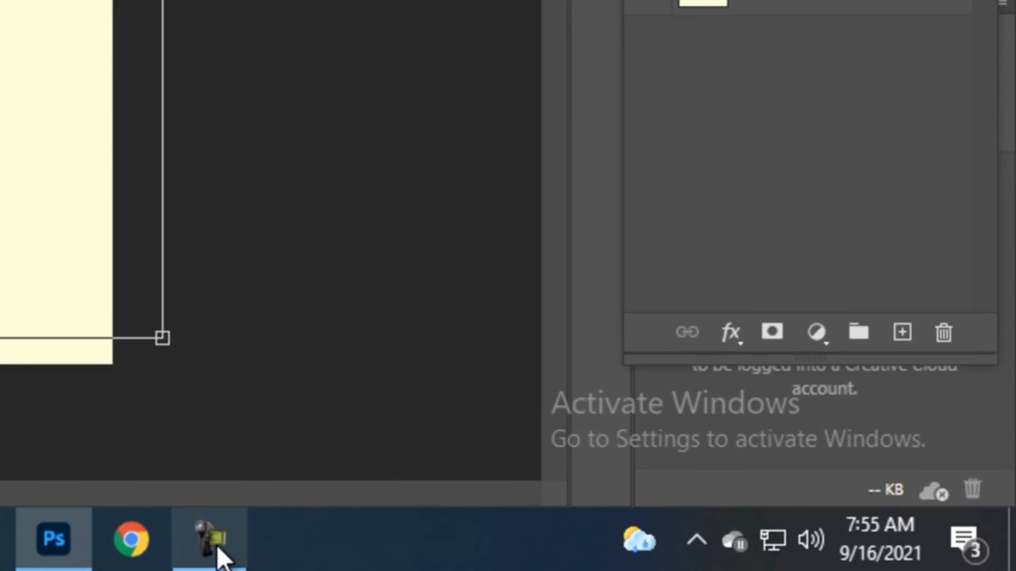
{"action": "left_click", "coordinate": [639, 560]}
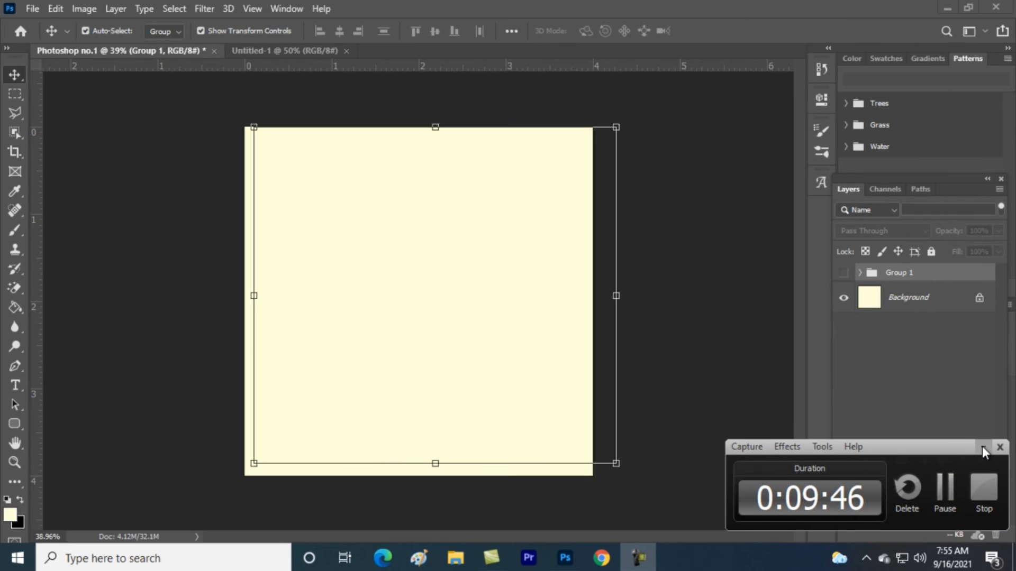
Dock the Layers panel and start a text layer on the canvas with placeholder text
{"action": "left_click", "coordinate": [982, 446]}
{"action": "left_click", "coordinate": [763, 407]}
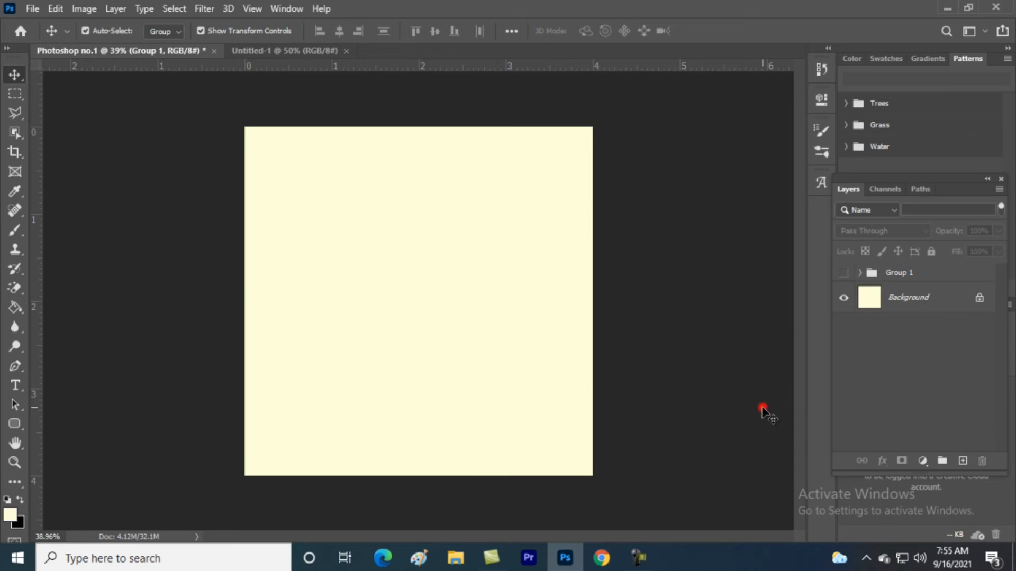
{"action": "mouse_move", "coordinate": [928, 184]}
{"action": "left_mouse_down"}
{"action": "mouse_move", "coordinate": [921, 272]}
{"action": "mouse_move", "coordinate": [939, 325]}
{"action": "mouse_move", "coordinate": [923, 313]}
{"action": "mouse_move", "coordinate": [927, 195]}
{"action": "left_mouse_up"}
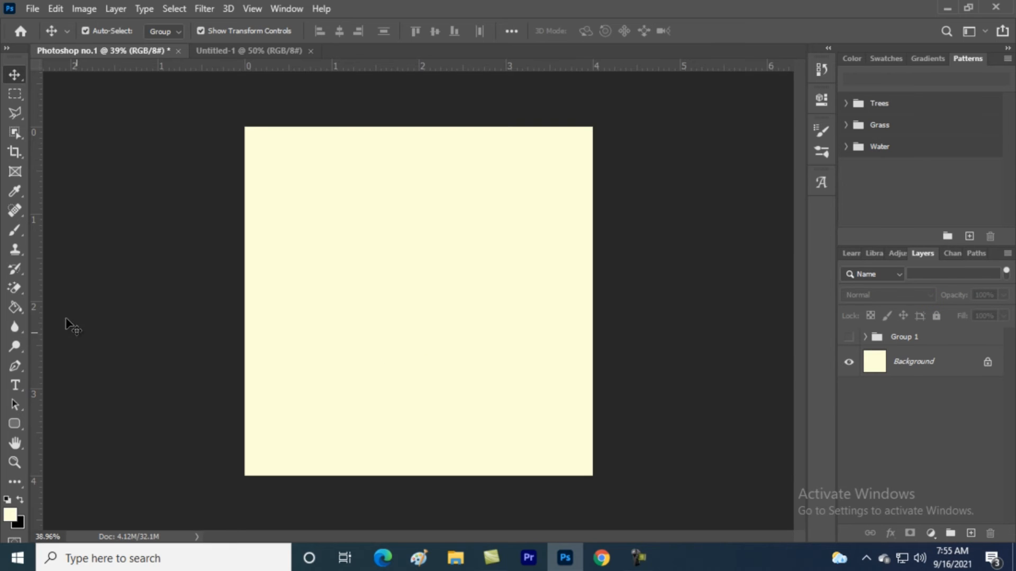
{"action": "left_click", "coordinate": [15, 385]}
{"action": "left_click", "coordinate": [354, 238]}
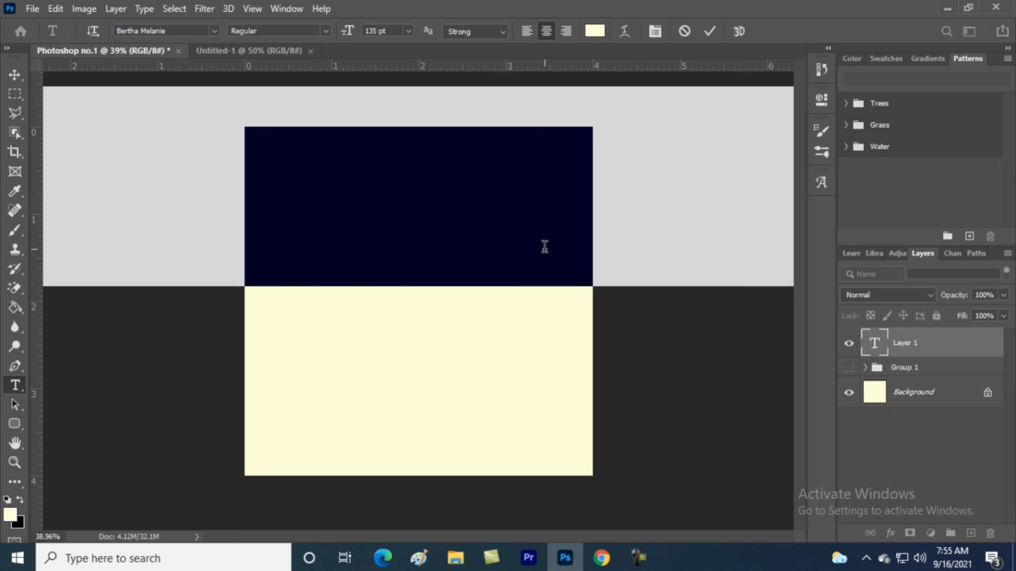
{"action": "type", "text": "PS"}
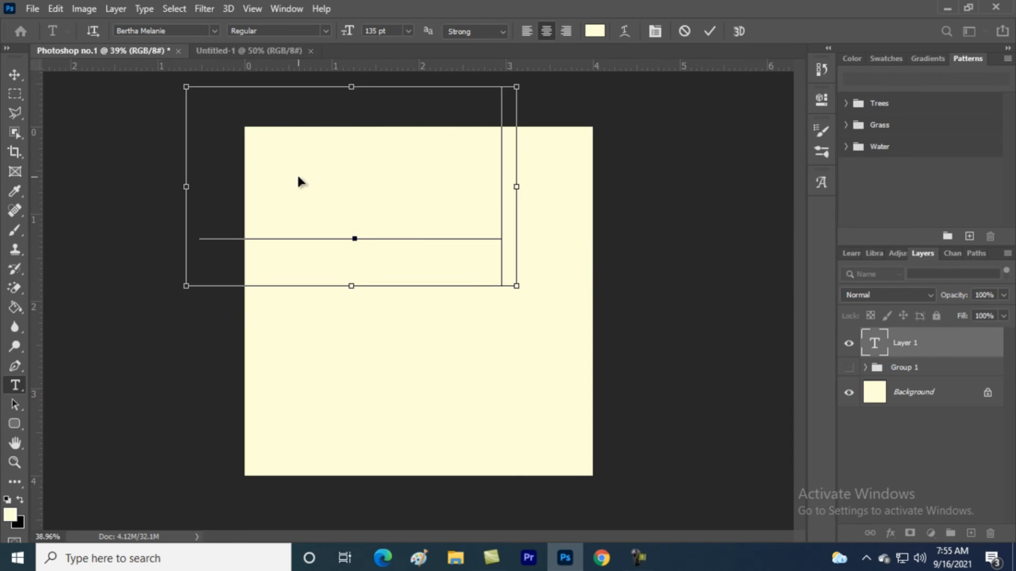
Make the text black at 64 pt and move it toward the canvas centre
{"action": "key", "text": "ctrl+a"}
{"action": "left_click", "coordinate": [590, 36]}
{"action": "left_click_drag", "start_coordinate": [616, 231], "coordinate": [550, 391]}
{"action": "left_click", "coordinate": [913, 197]}
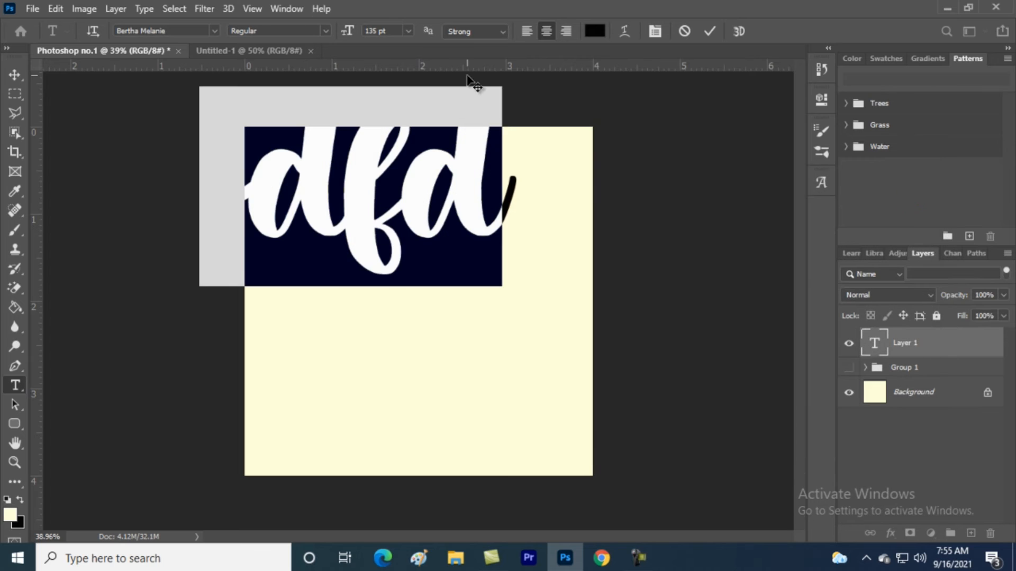
{"action": "left_click_drag", "start_coordinate": [347, 35], "coordinate": [295, 38]}
{"action": "left_click_drag", "start_coordinate": [435, 283], "coordinate": [496, 352]}
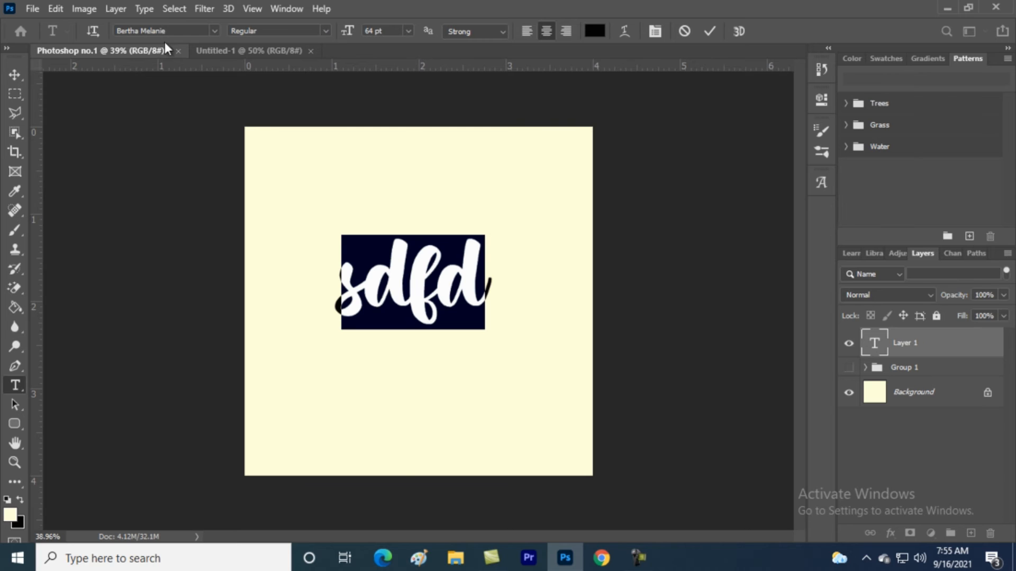
Set the font to Bertha Melanie and replace the text with 'Eder', centred on the canvas
{"action": "left_click", "coordinate": [214, 31]}
{"action": "scroll", "coordinate": [207, 369], "scroll_direction": "down", "scroll_amount": 6}
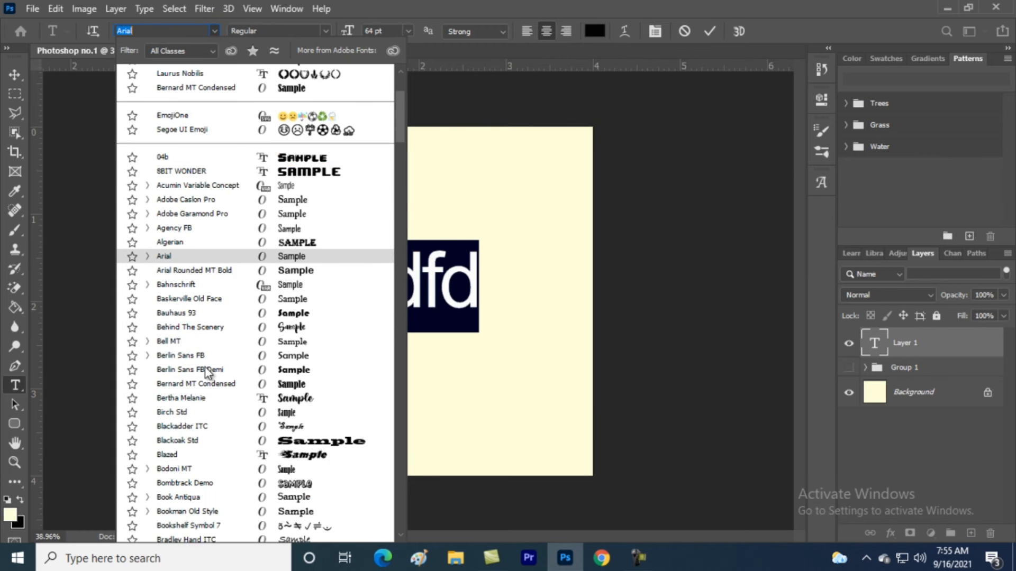
{"action": "scroll", "coordinate": [195, 360], "scroll_direction": "down", "scroll_amount": 8}
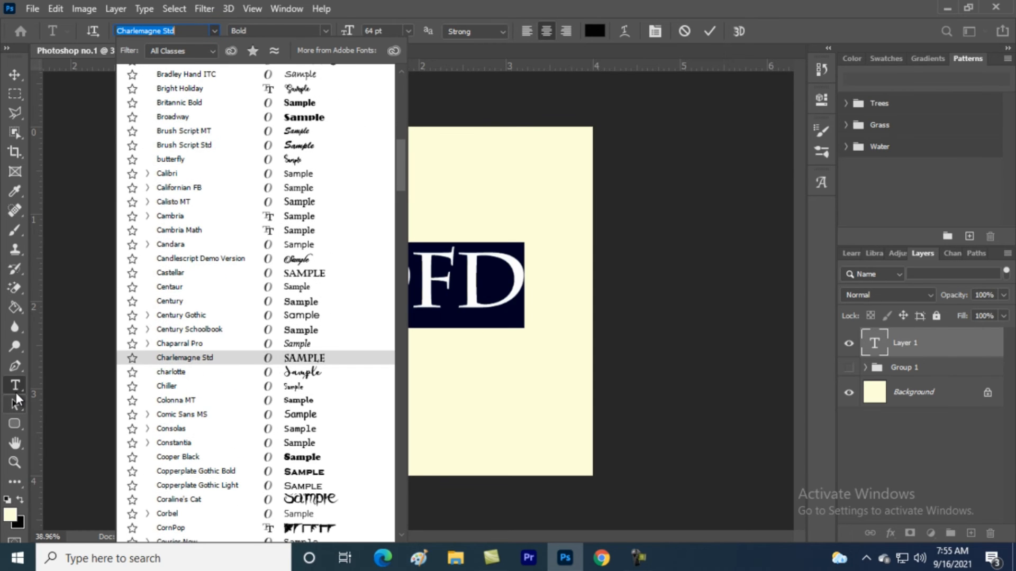
{"action": "left_click", "coordinate": [16, 389]}
{"action": "left_click", "coordinate": [448, 289]}
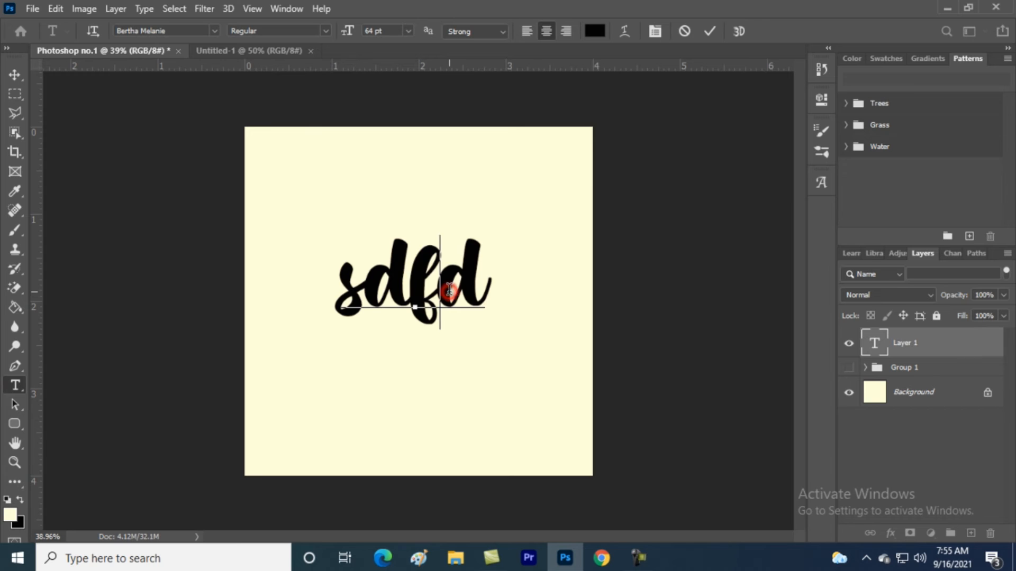
{"action": "left_click_drag", "start_coordinate": [503, 291], "coordinate": [236, 345]}
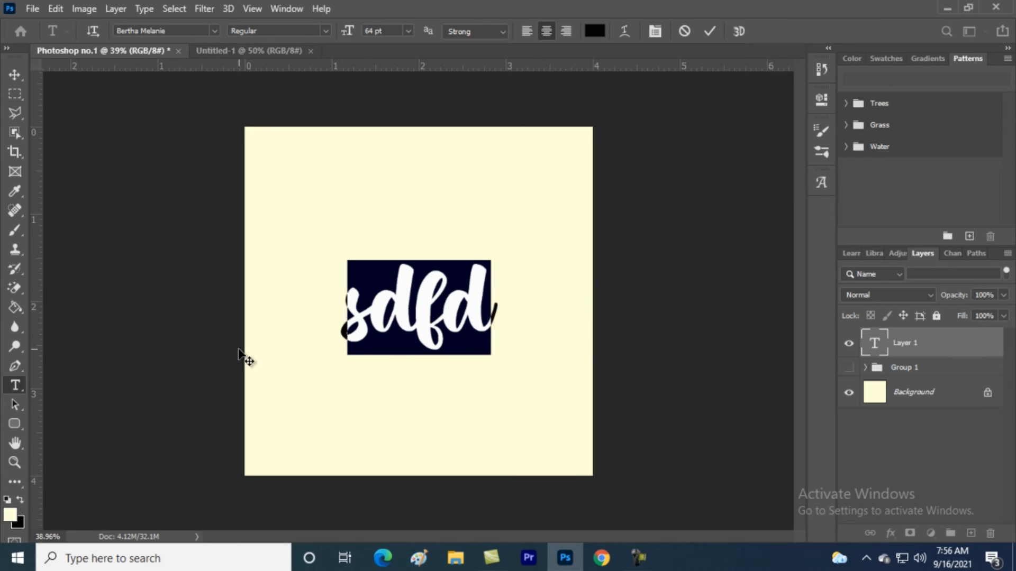
{"action": "type", "text": "Eder"}
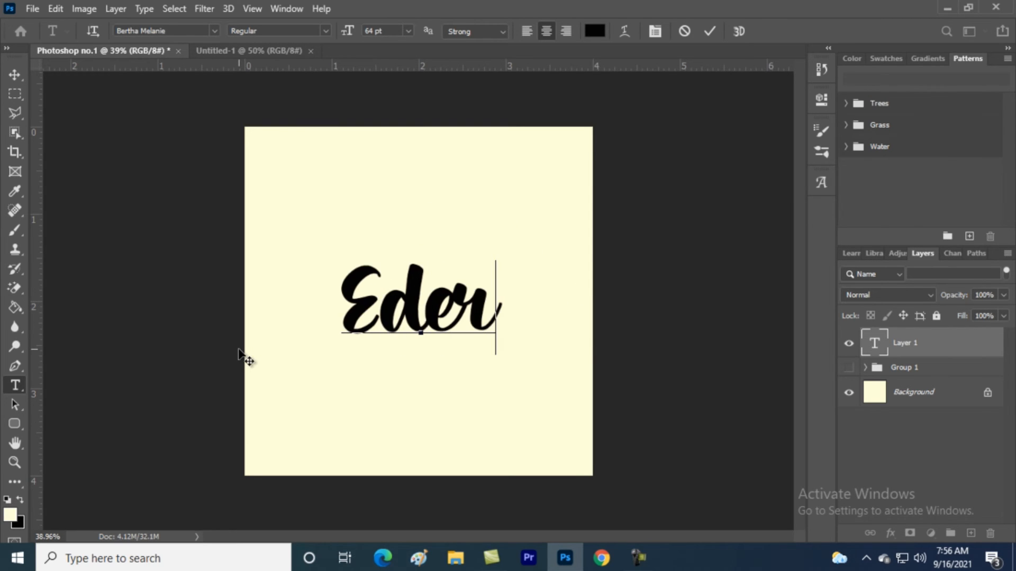
{"action": "left_click", "coordinate": [709, 31]}
{"action": "left_click", "coordinate": [78, 8]}
{"action": "left_click", "coordinate": [68, 7]}
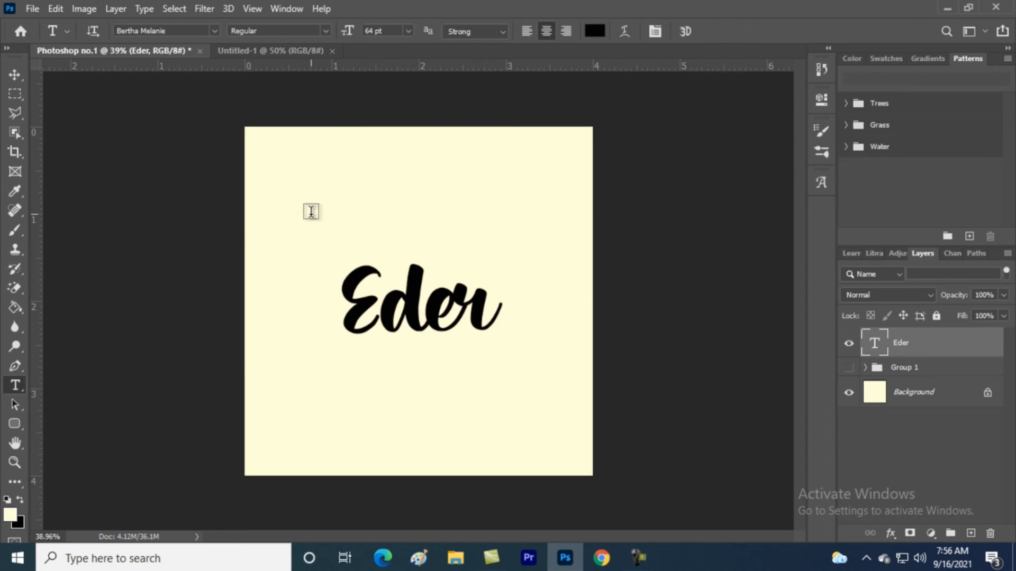
Add a letter 'a' in Laurus Nobilis at 271 pt to form a laurel wreath
{"action": "left_click", "coordinate": [310, 211]}
{"action": "type", "text": "a"}
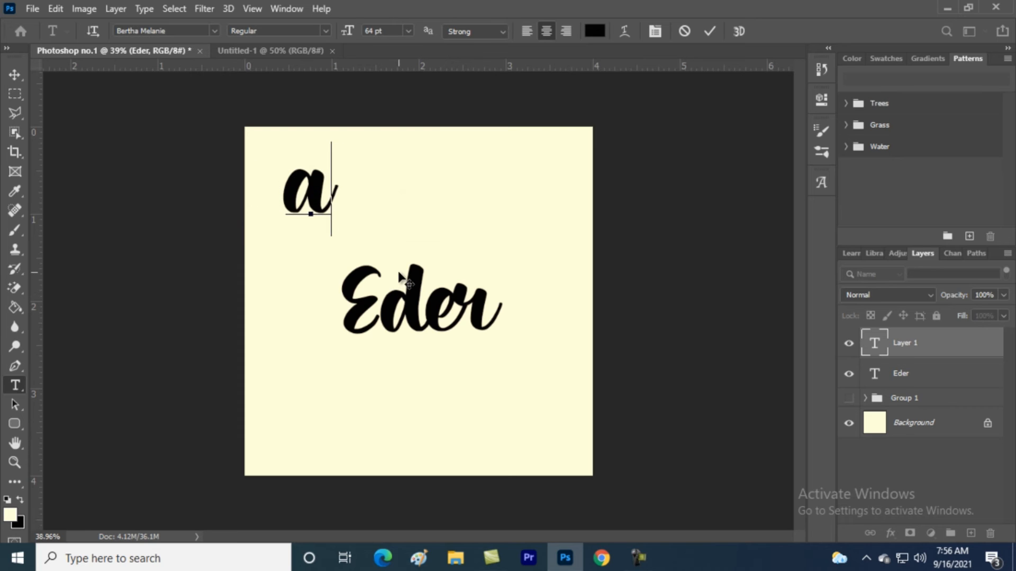
{"action": "left_click_drag", "start_coordinate": [379, 220], "coordinate": [479, 256]}
{"action": "double_click", "coordinate": [435, 228]}
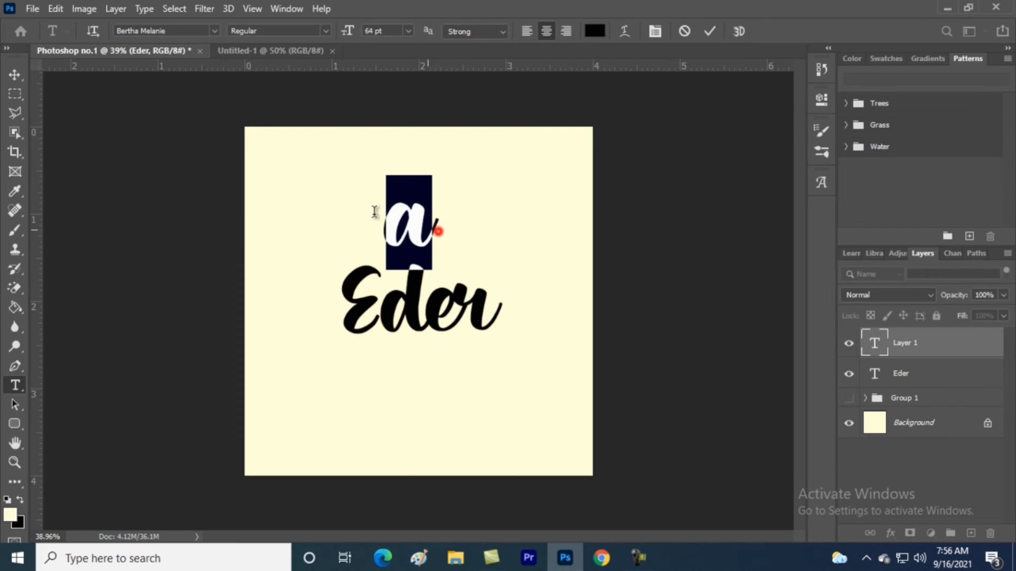
{"action": "left_click", "coordinate": [214, 31]}
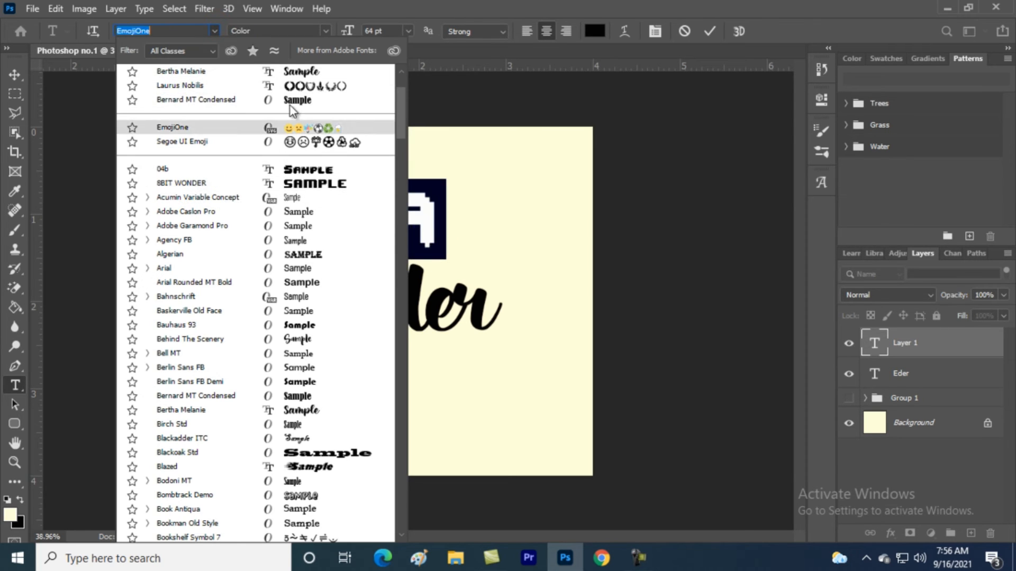
{"action": "left_click", "coordinate": [307, 84]}
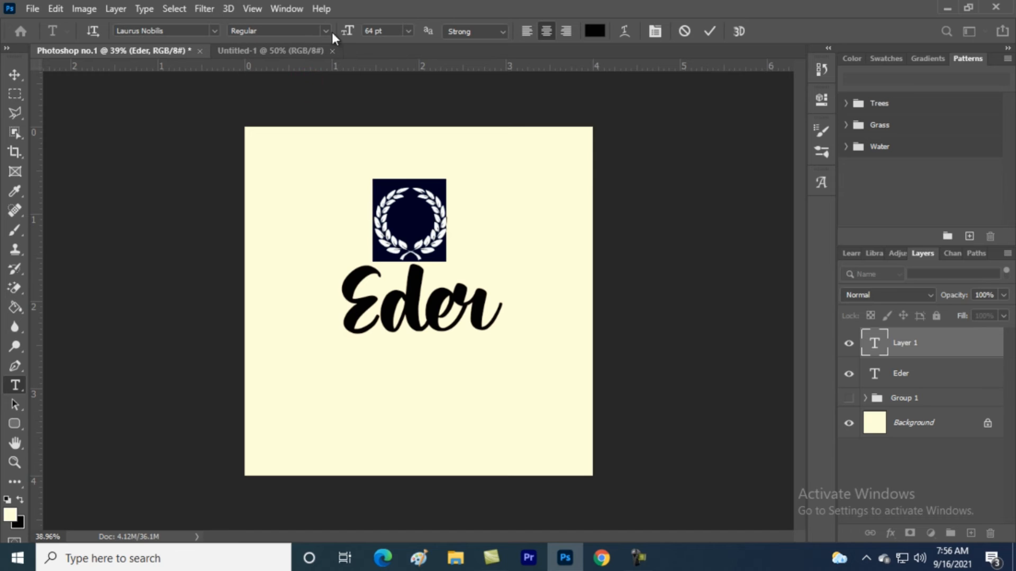
{"action": "left_click_drag", "start_coordinate": [349, 32], "coordinate": [499, 45]}
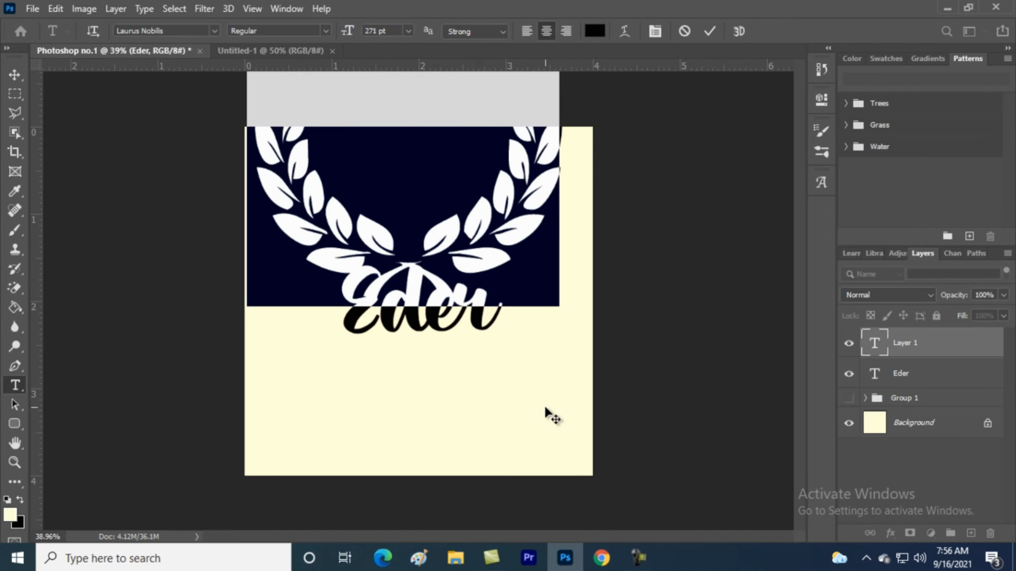
{"action": "left_click", "coordinate": [709, 31]}
Rasterize the wreath layer a and centre the wreath around Eder
{"action": "key", "text": "e"}
{"action": "left_click", "coordinate": [471, 223]}
{"action": "left_click", "coordinate": [467, 224]}
{"action": "key", "text": "v"}
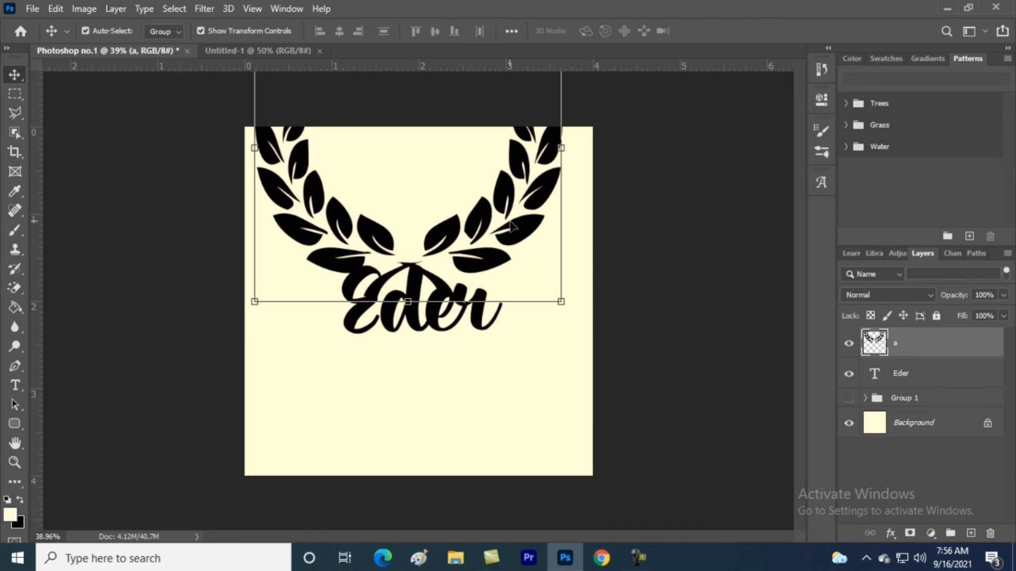
{"action": "left_click_drag", "start_coordinate": [520, 241], "coordinate": [534, 394]}
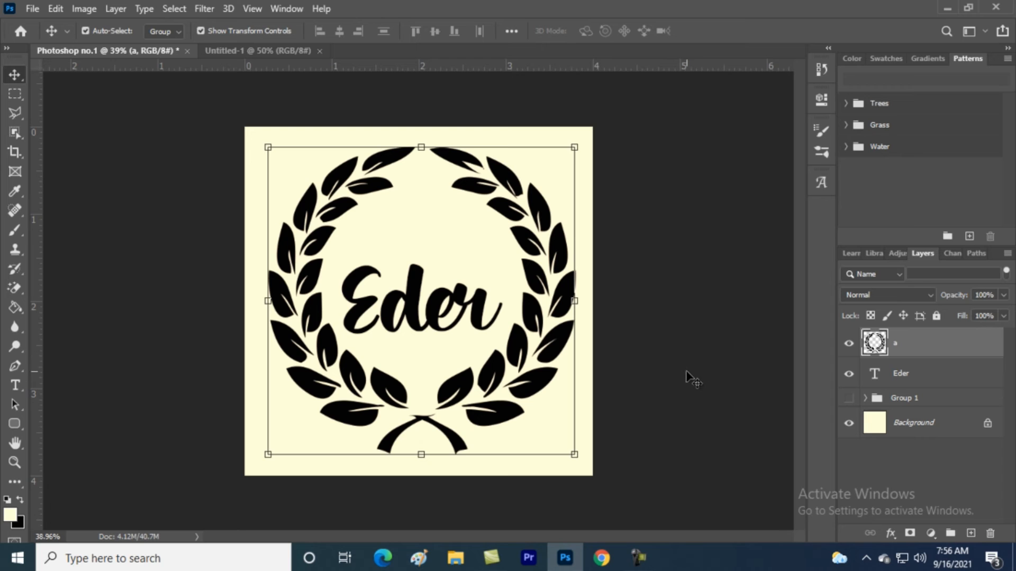
Group the wreath layer a and the Eder text layer into Group 2
{"action": "left_click", "coordinate": [915, 374]}
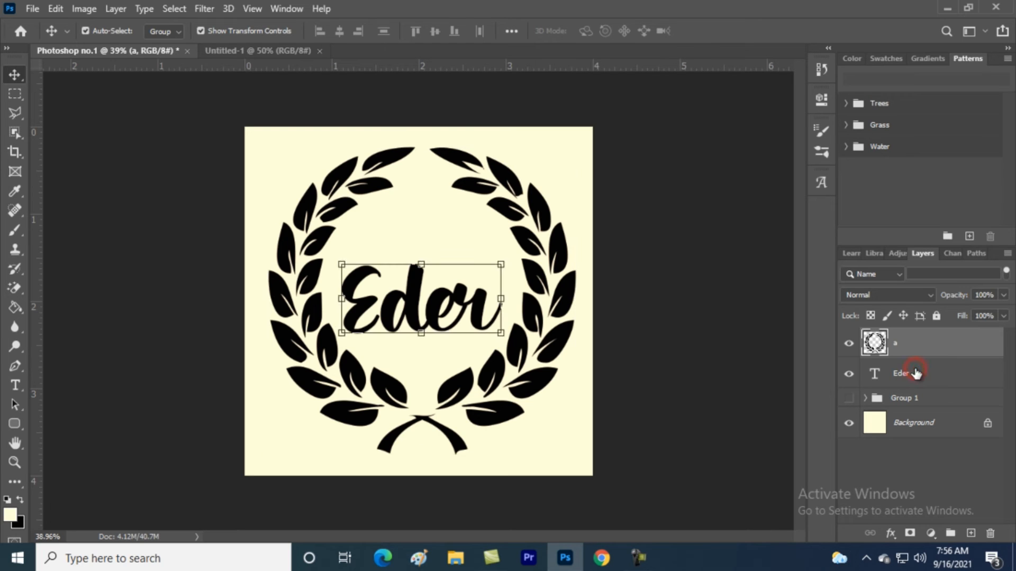
{"action": "left_click", "coordinate": [923, 347], "text": "shift"}
{"action": "left_click_drag", "start_coordinate": [926, 344], "coordinate": [950, 532]}
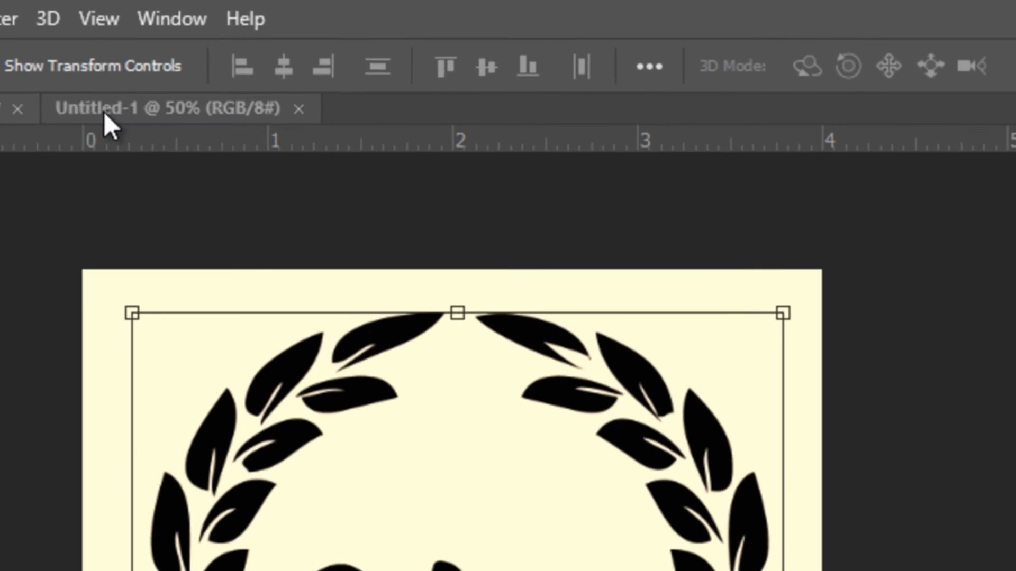
Float the Untitled-1 document as its own window, then return to Photoshop no.1
{"action": "left_click", "coordinate": [254, 52]}
{"action": "key", "text": "alt+f"}
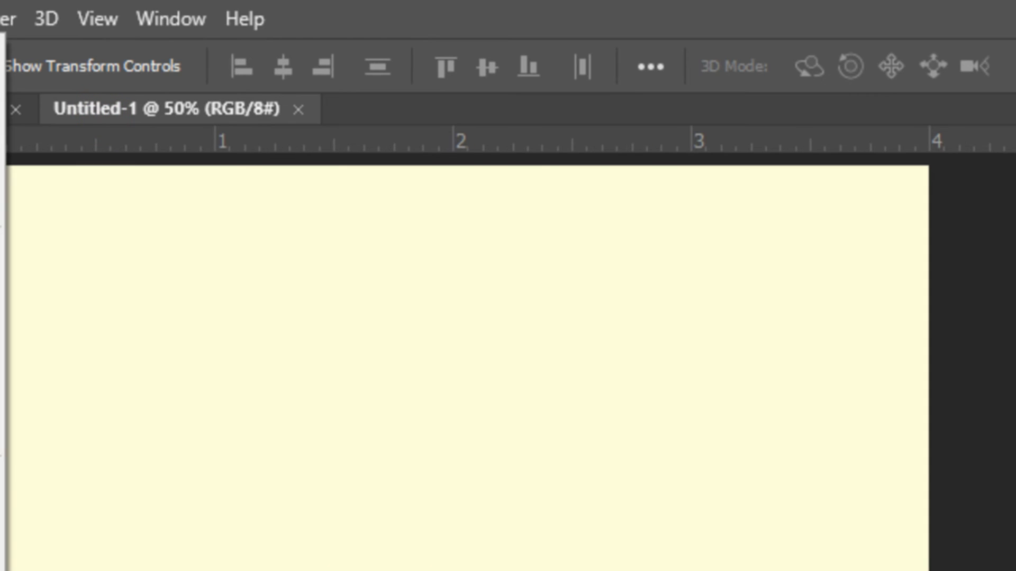
{"action": "key", "text": "Escape"}
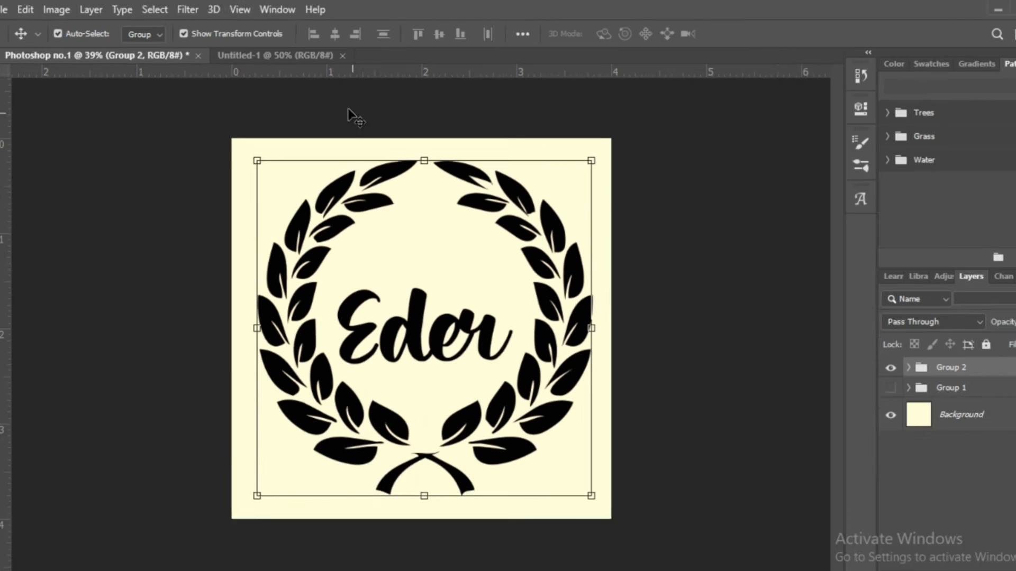
{"action": "left_click_drag", "start_coordinate": [187, 108], "coordinate": [192, 242]}
{"action": "left_click_drag", "start_coordinate": [297, 116], "coordinate": [296, 115]}
{"action": "left_click", "coordinate": [124, 119]}
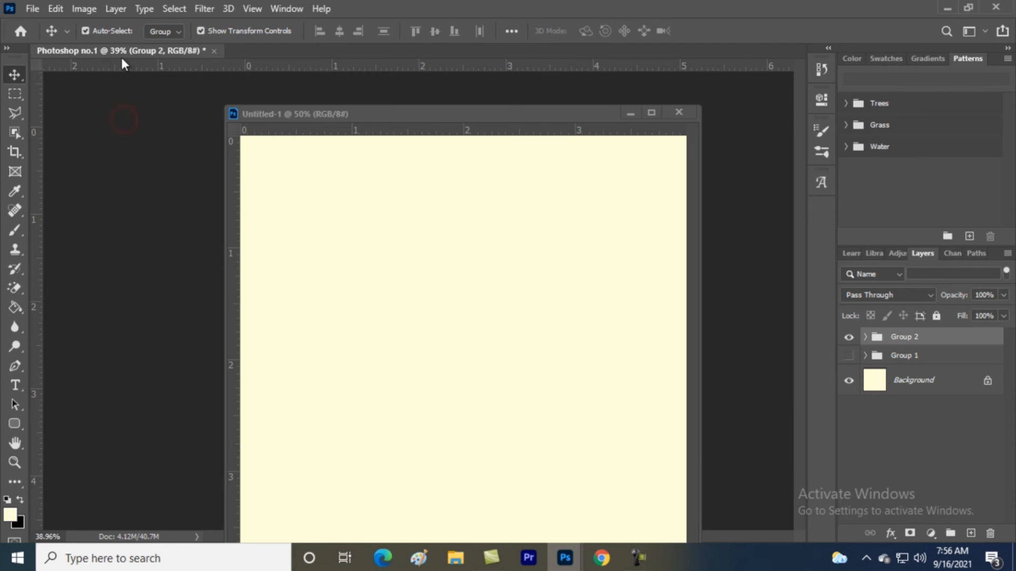
Copy Group 2 into Untitled-1 and centre it on a horizontal guide
{"action": "left_click", "coordinate": [171, 47]}
{"action": "left_click_drag", "start_coordinate": [880, 339], "coordinate": [430, 281]}
{"action": "left_click_drag", "start_coordinate": [450, 131], "coordinate": [372, 50]}
{"action": "left_click_drag", "start_coordinate": [427, 223], "coordinate": [417, 297]}
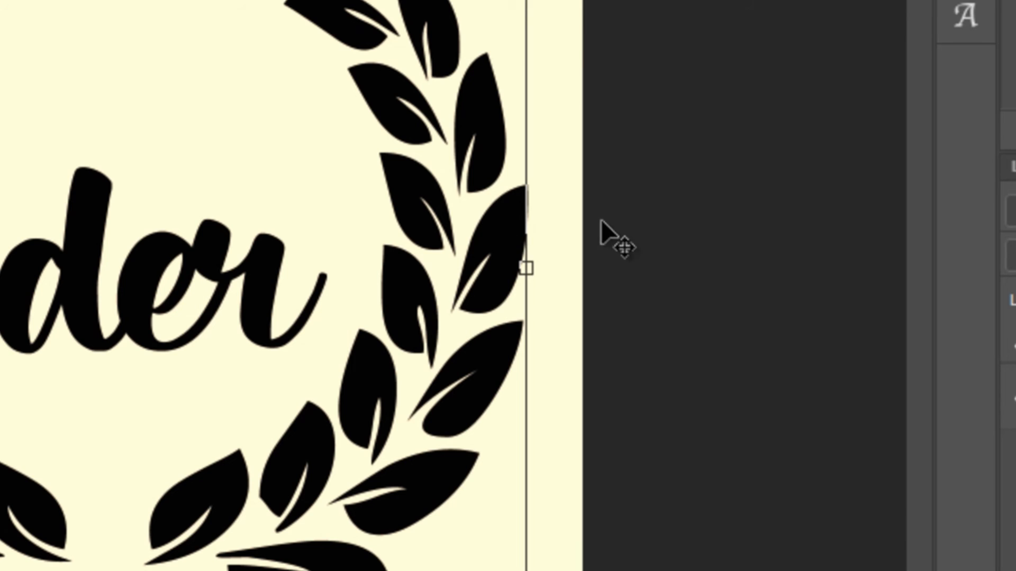
{"action": "left_click", "coordinate": [633, 272]}
Zoom the Untitled-1 view out to show the whole wreath and swap foreground/background colours
{"action": "left_click", "coordinate": [165, 324]}
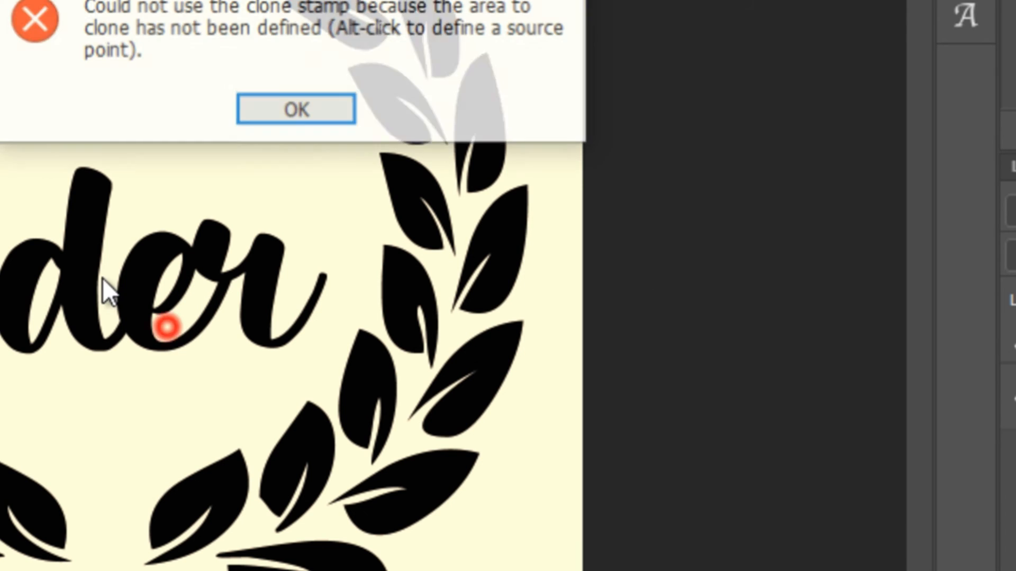
{"action": "left_click", "coordinate": [250, 105]}
{"action": "key", "text": "z"}
{"action": "left_click_drag", "start_coordinate": [275, 243], "coordinate": [202, 210]}
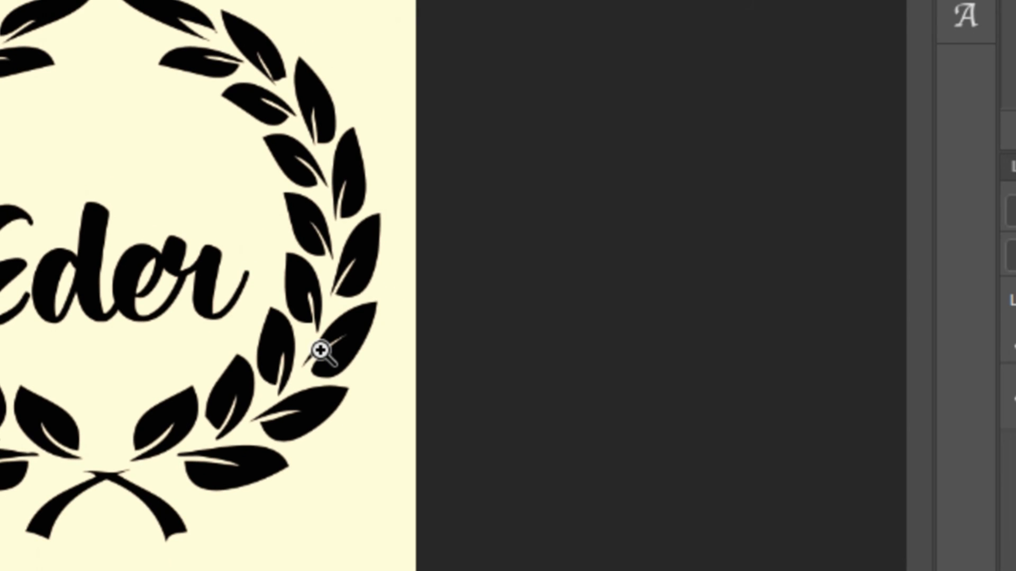
{"action": "left_click", "coordinate": [880, 338]}
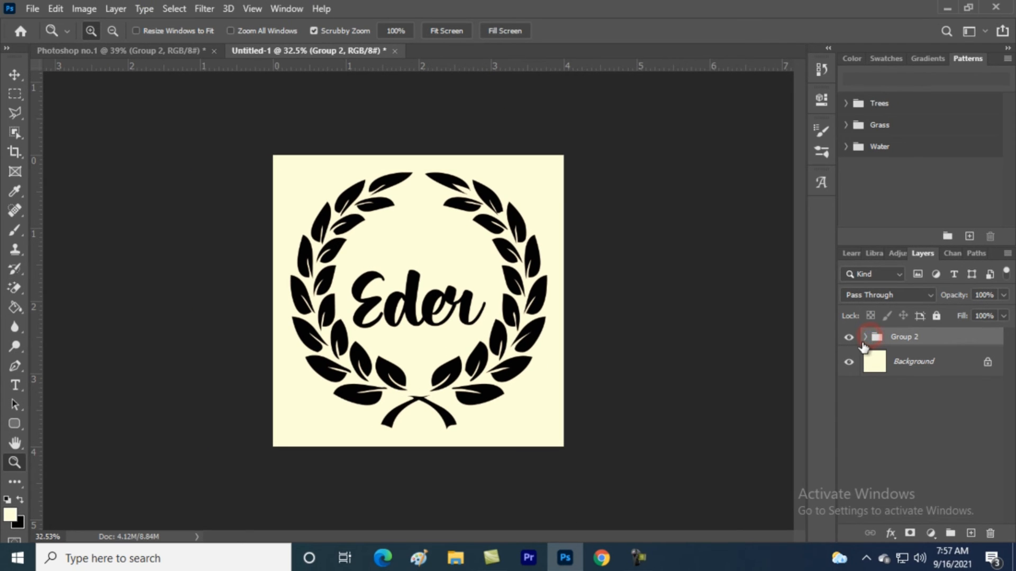
{"action": "left_click", "coordinate": [491, 375]}
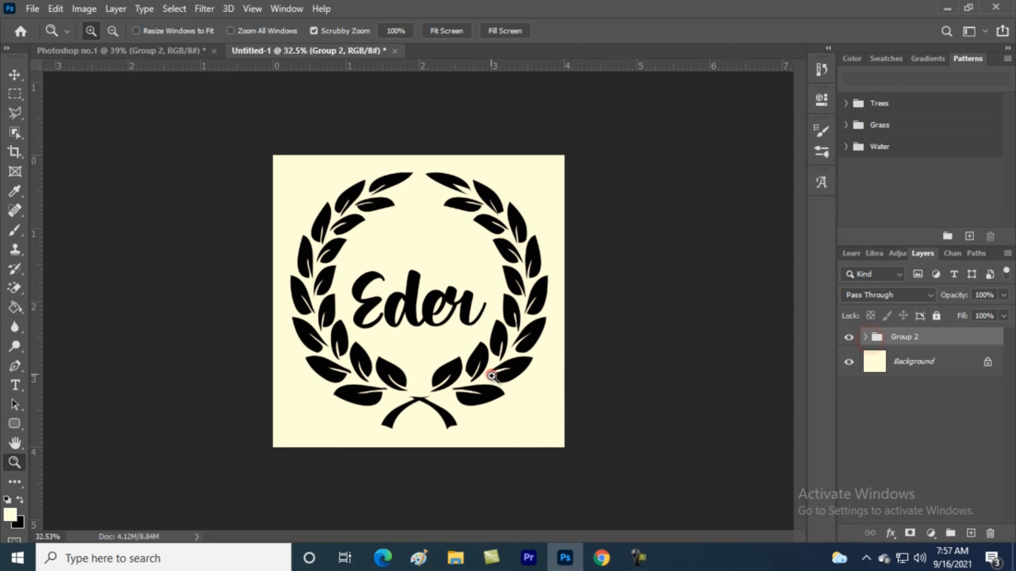
{"action": "key", "text": "x"}
{"action": "key", "text": "v"}
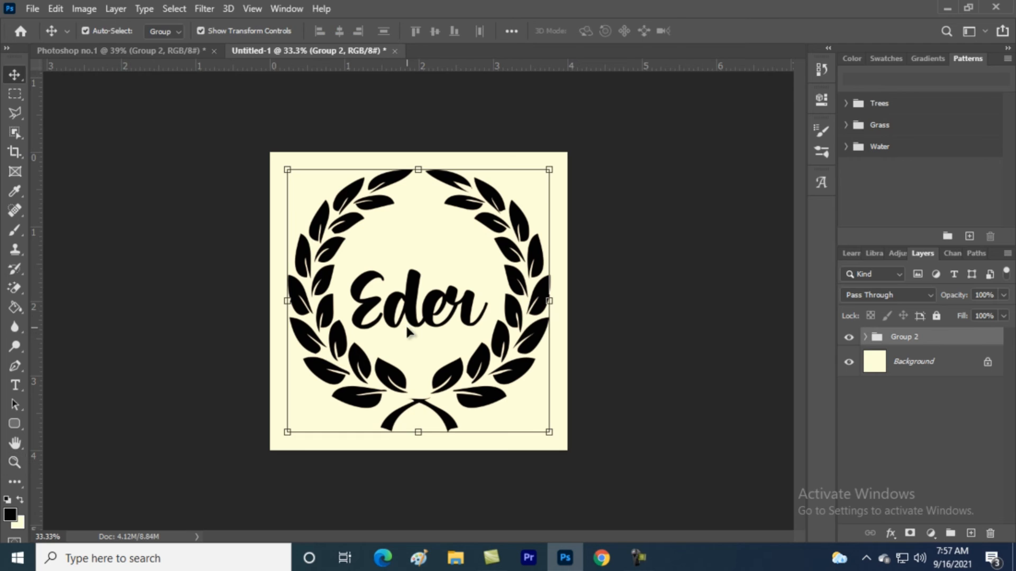
Select the wreath layer a and set the foreground colour to bright yellow f6ff00
{"action": "left_click", "coordinate": [866, 338]}
{"action": "left_click", "coordinate": [890, 361]}
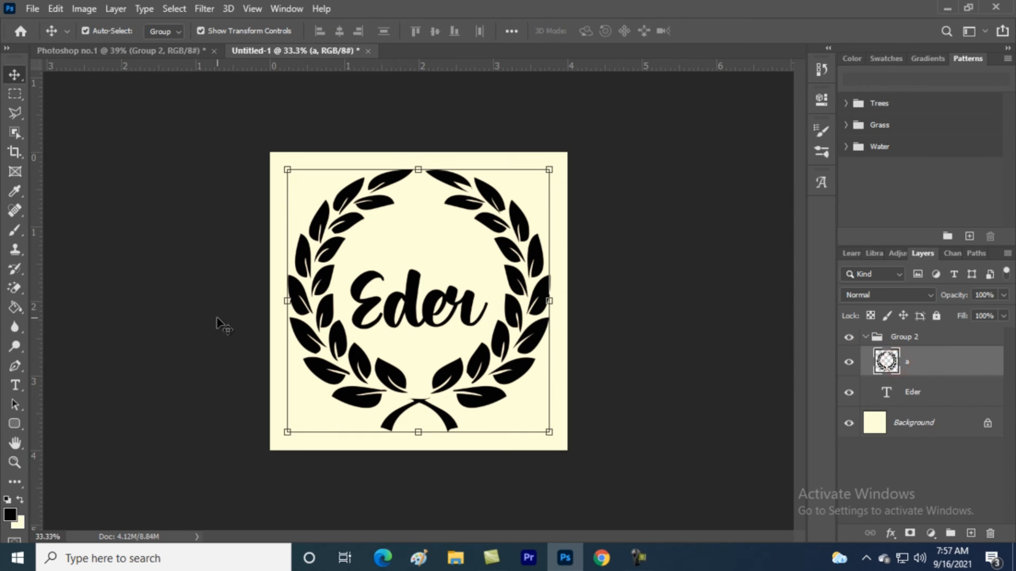
{"action": "key", "text": "e"}
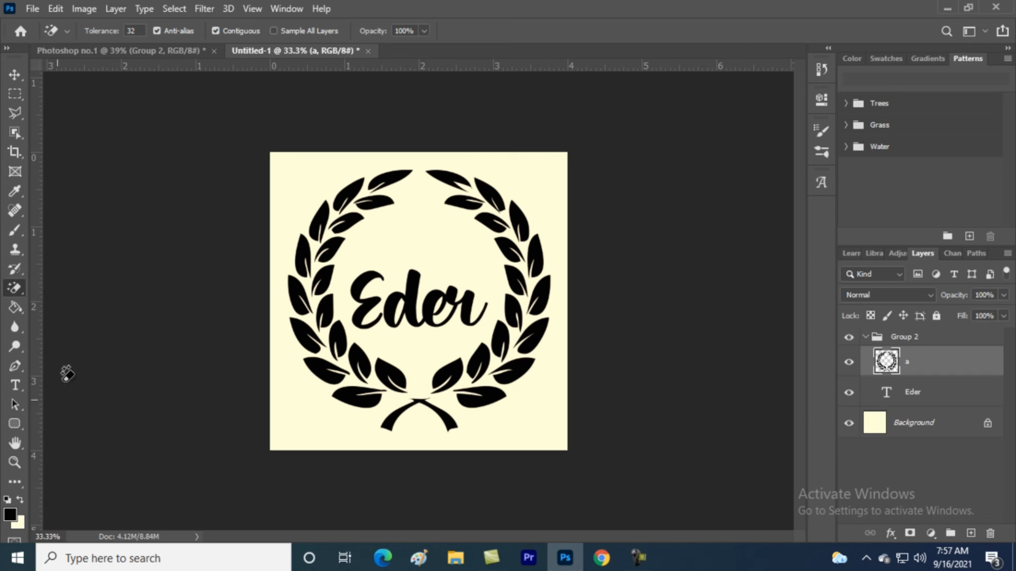
{"action": "key", "text": "g"}
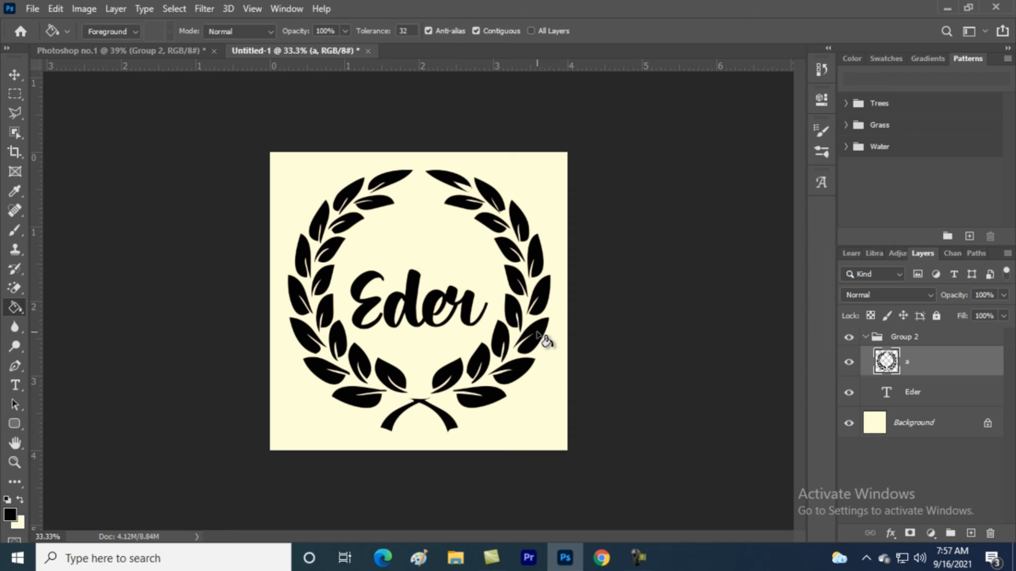
{"action": "left_click", "coordinate": [8, 516]}
{"action": "left_click", "coordinate": [654, 316]}
{"action": "left_click", "coordinate": [756, 358]}
{"action": "left_click_drag", "start_coordinate": [733, 206], "coordinate": [772, 166]}
{"action": "left_click", "coordinate": [878, 201]}
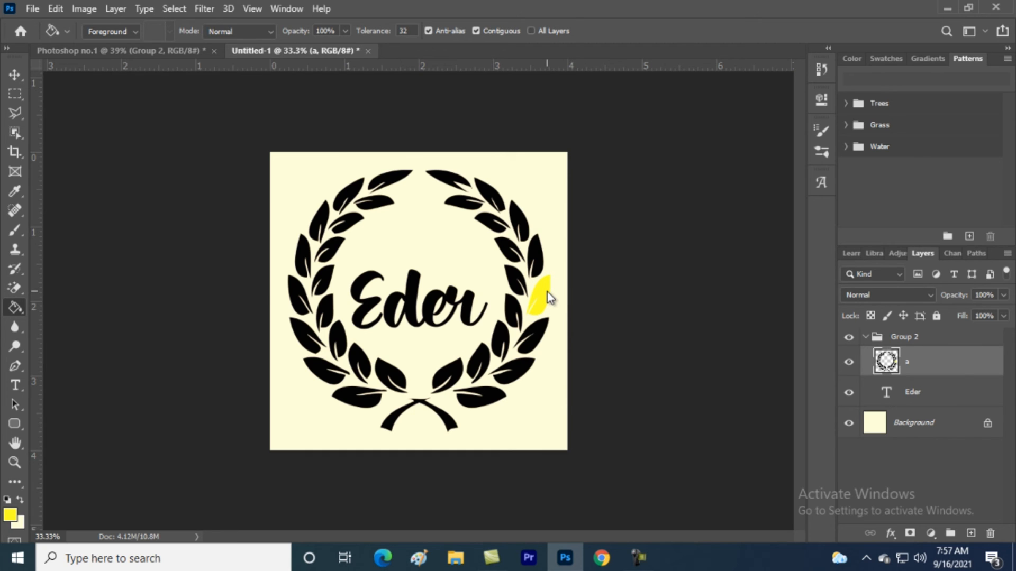
Fill the leaves right and left of Eder with olive 8c8e56
{"action": "left_click", "coordinate": [9, 517]}
{"action": "left_click_drag", "start_coordinate": [612, 295], "coordinate": [626, 286]}
{"action": "left_click", "coordinate": [874, 196]}
{"action": "key", "text": "g"}
{"action": "left_click", "coordinate": [516, 279]}
{"action": "left_click", "coordinate": [328, 281]}
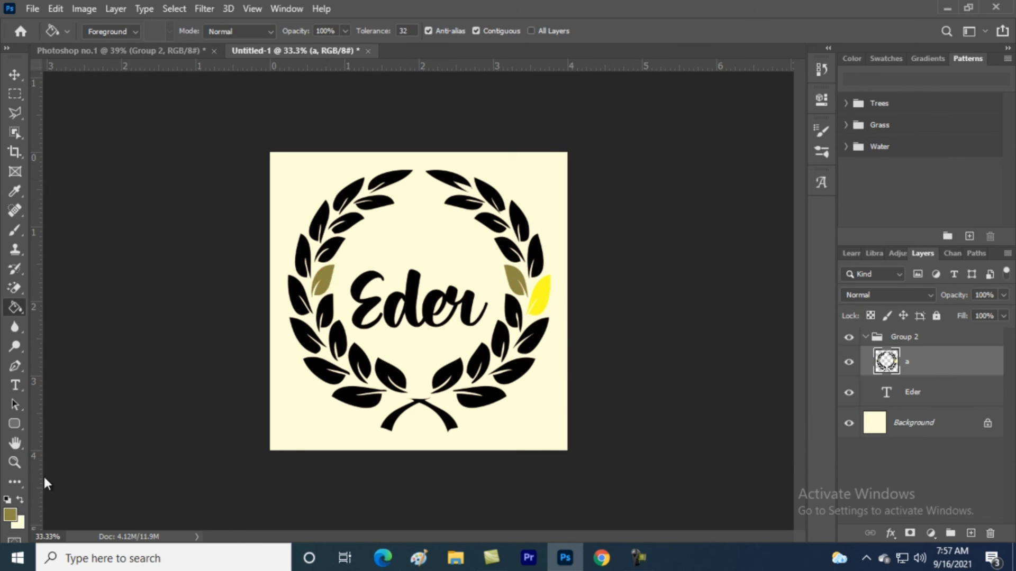
Fill an upper-right and a lower-left leaf with bright green 60ff00
{"action": "left_click", "coordinate": [16, 516]}
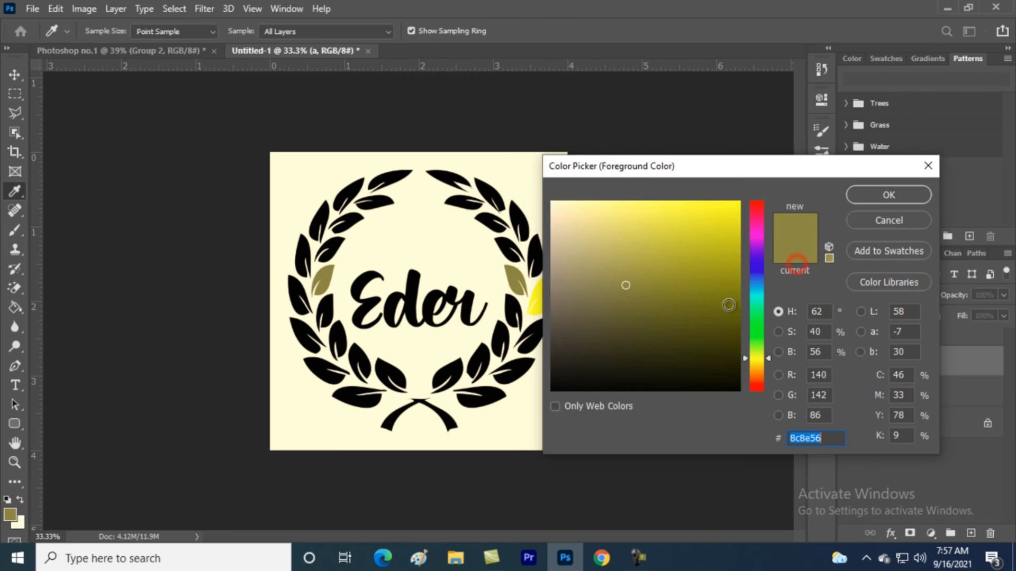
{"action": "left_click", "coordinate": [756, 339]}
{"action": "left_click", "coordinate": [701, 215]}
{"action": "left_click", "coordinate": [854, 195]}
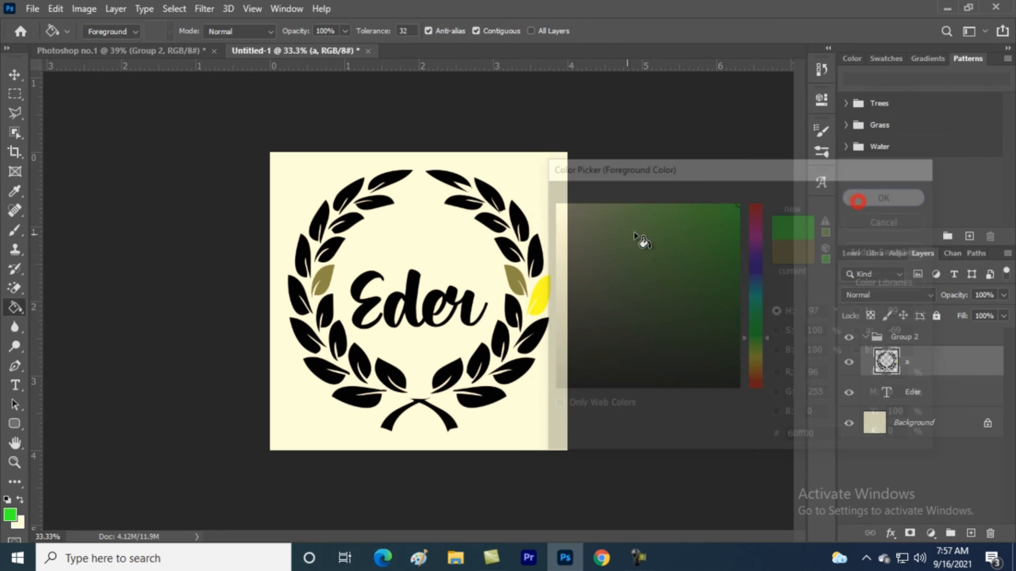
{"action": "left_click", "coordinate": [523, 222]}
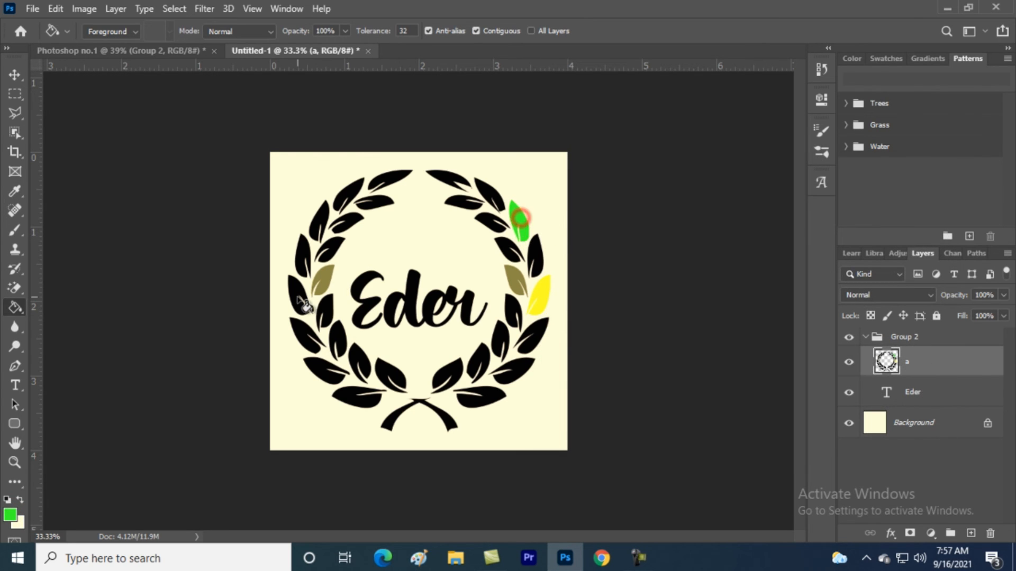
{"action": "left_click", "coordinate": [304, 345]}
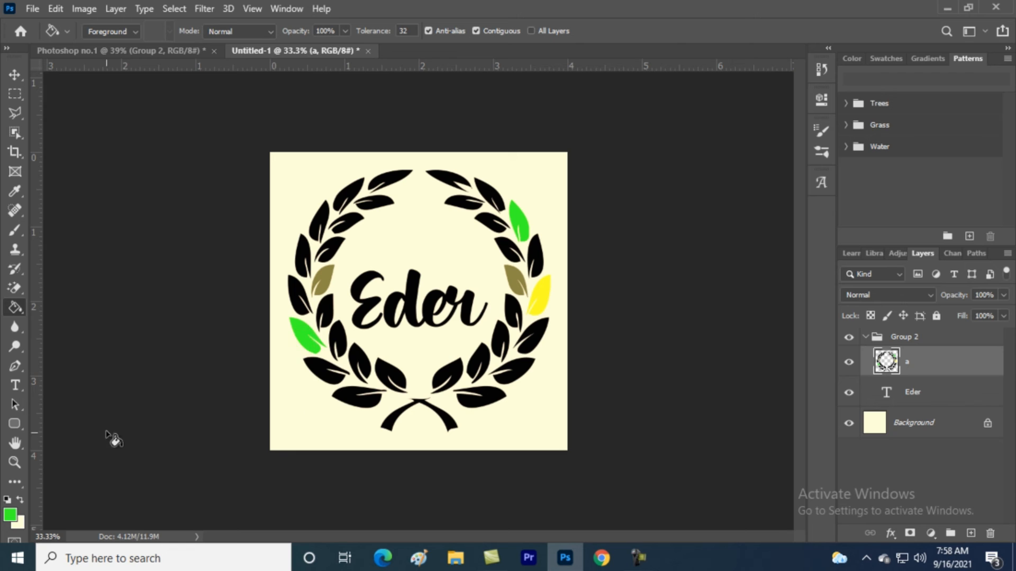
Fill the top-left leaf and two more wreath leaves with dark green
{"action": "left_click", "coordinate": [9, 514]}
{"action": "left_click", "coordinate": [652, 349]}
{"action": "left_click", "coordinate": [877, 195]}
{"action": "left_click", "coordinate": [394, 181]}
{"action": "left_click", "coordinate": [499, 331]}
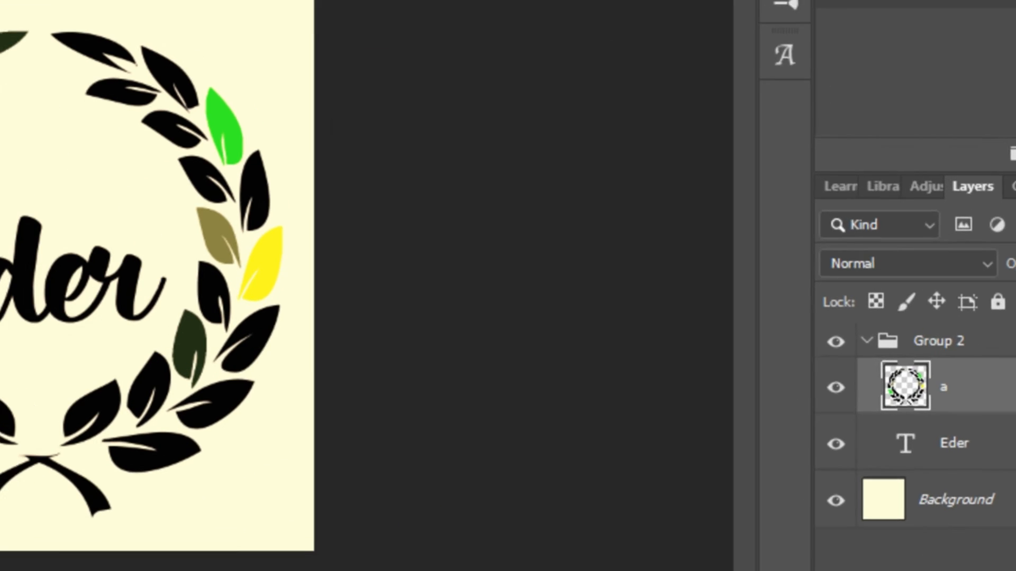
Fill a lower-right leaf with bright yellow and collapse Group 2
{"action": "left_click", "coordinate": [9, 515]}
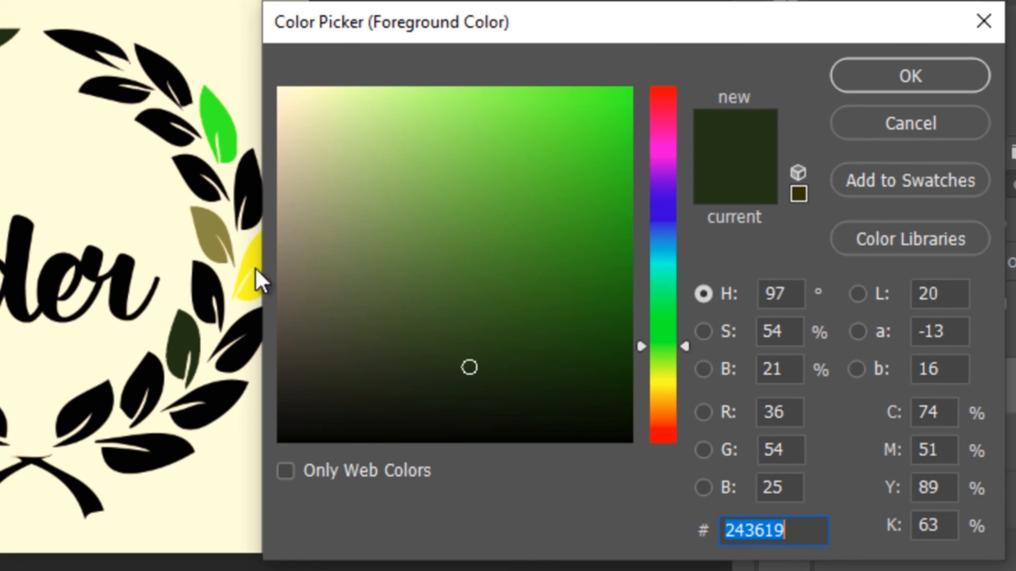
{"action": "left_click", "coordinate": [673, 391]}
{"action": "left_click", "coordinate": [572, 105]}
{"action": "left_click", "coordinate": [936, 71]}
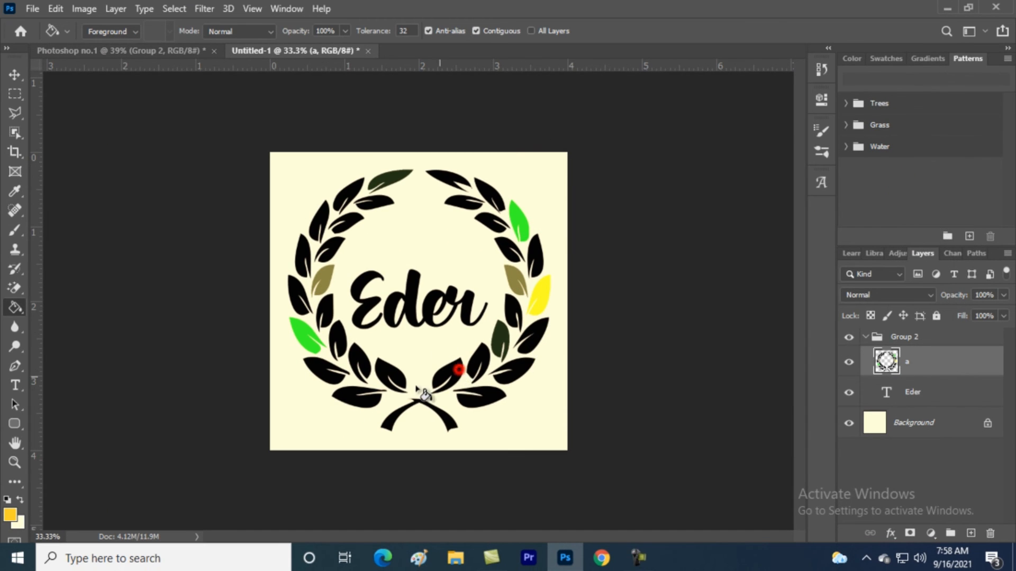
{"action": "left_click", "coordinate": [376, 203]}
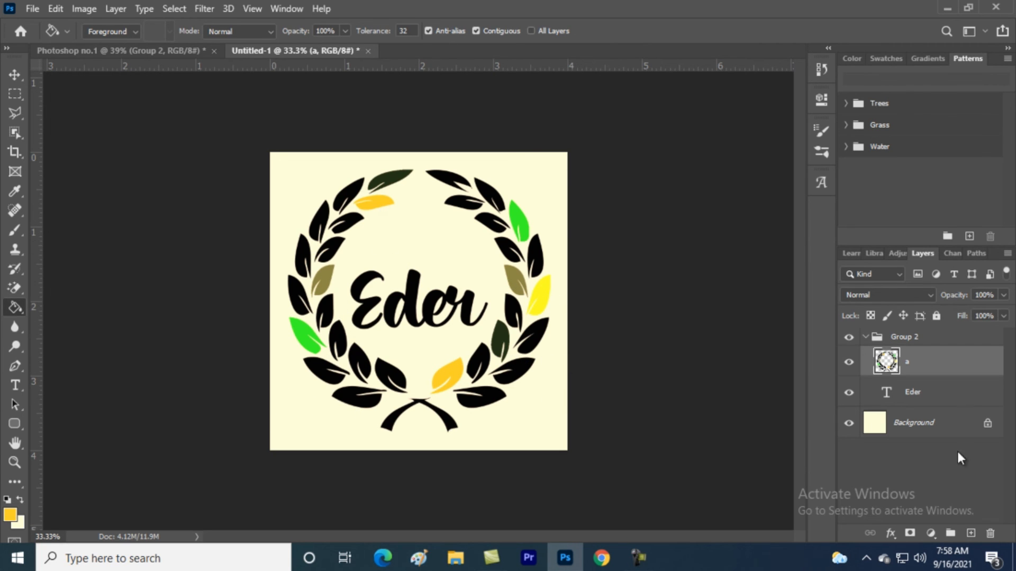
{"action": "left_click", "coordinate": [863, 338]}
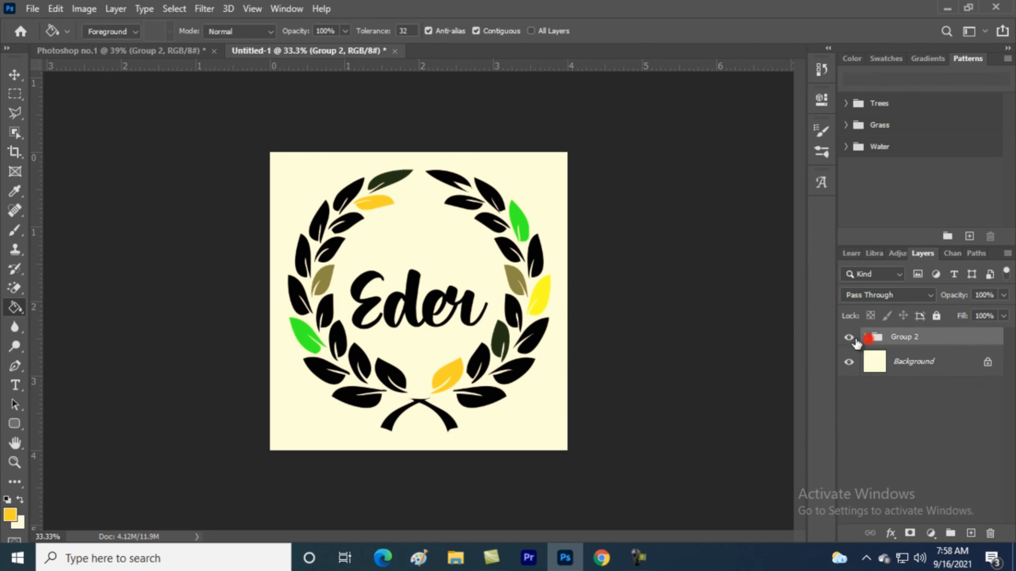
In Photoshop no.1, hide the wreath-and-Eder Group 2 so only the cream background shows
{"action": "left_click", "coordinate": [171, 51]}
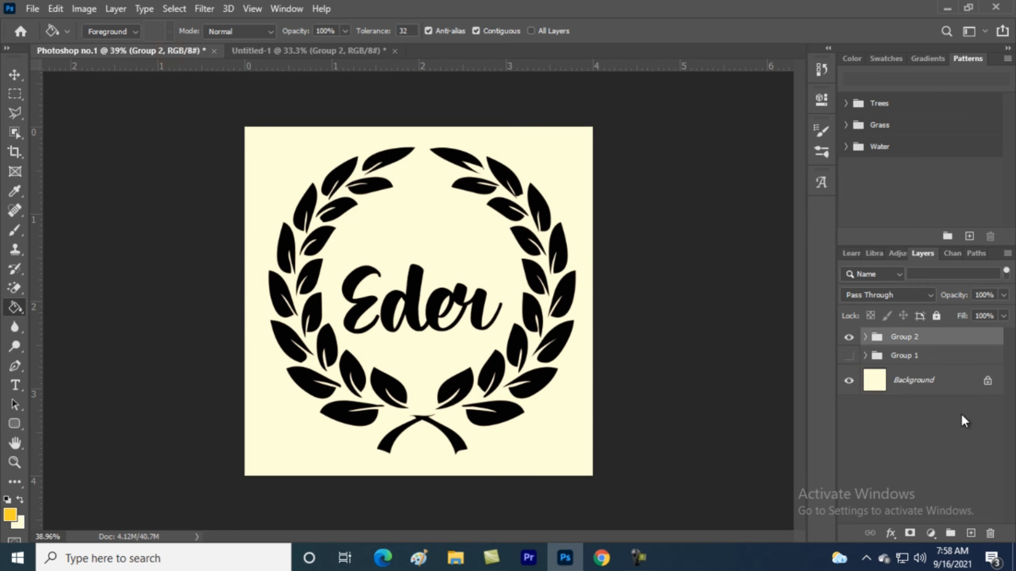
{"action": "left_click", "coordinate": [851, 340]}
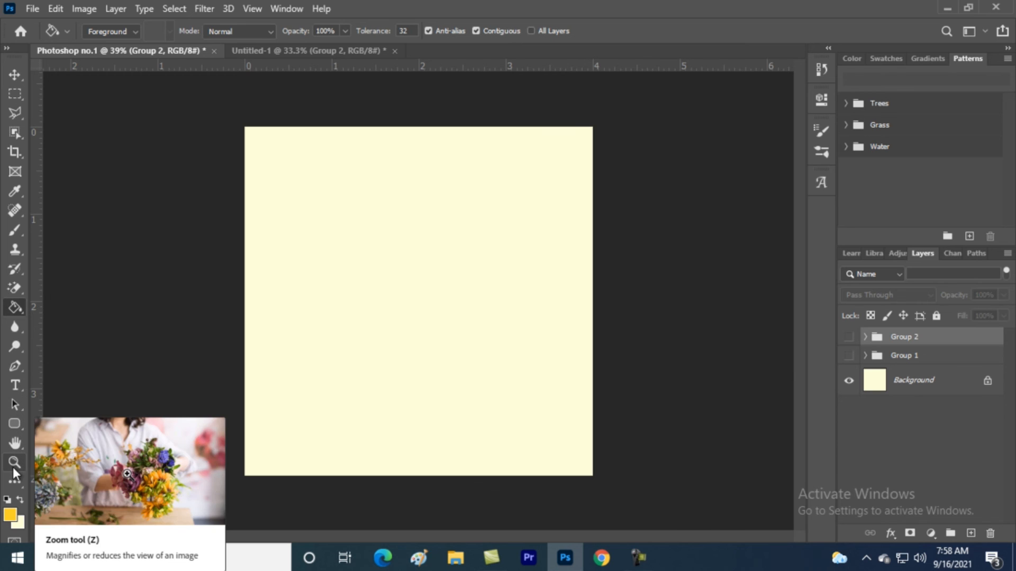
{"action": "left_click", "coordinate": [15, 423]}
Draw a yellow rounded rectangle mid-canvas and rasterize it with the Magic Eraser's prompt
{"action": "left_click_drag", "start_coordinate": [338, 216], "coordinate": [494, 387]}
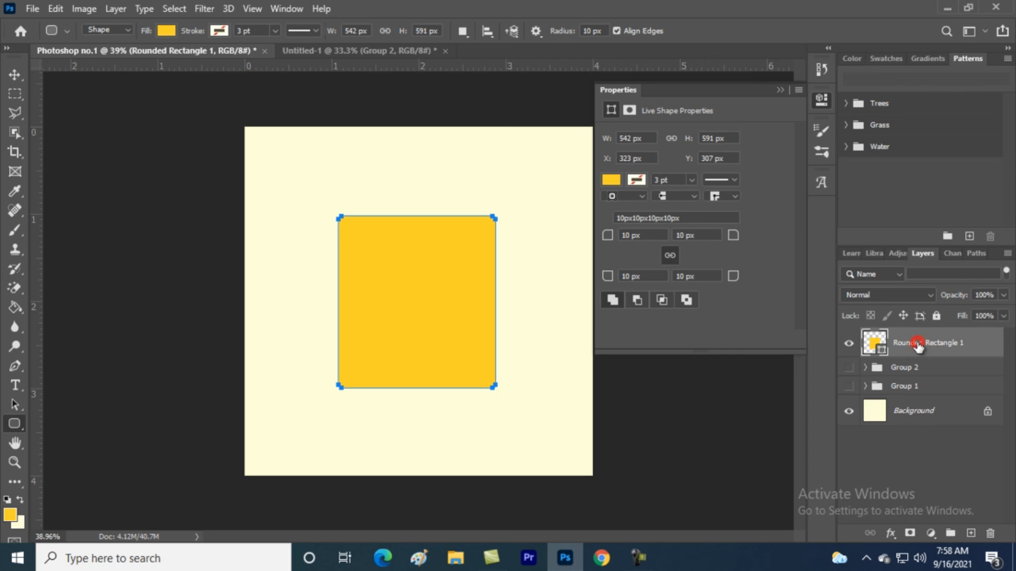
{"action": "left_click", "coordinate": [781, 90]}
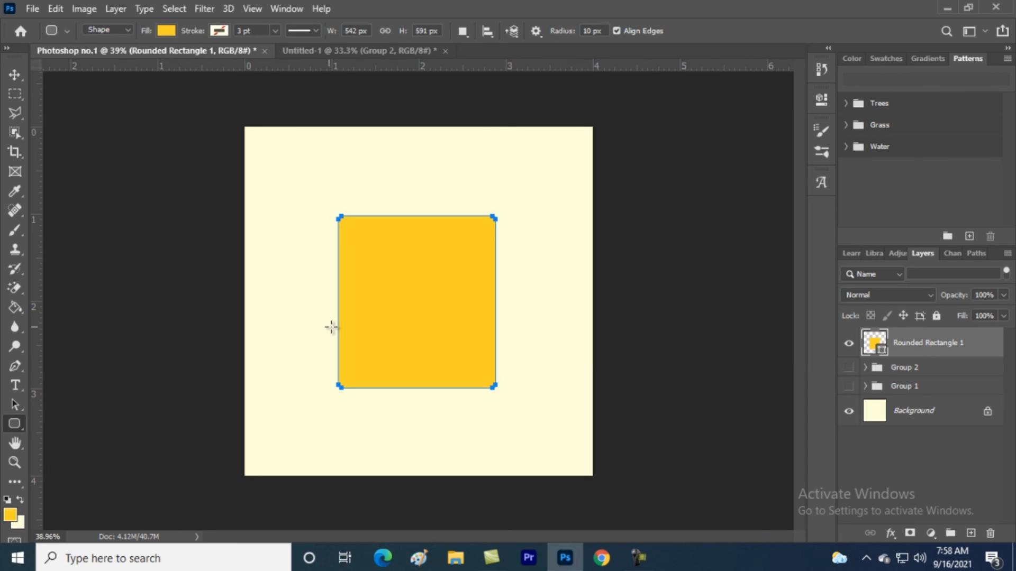
{"action": "key", "text": "e"}
{"action": "left_click", "coordinate": [402, 285]}
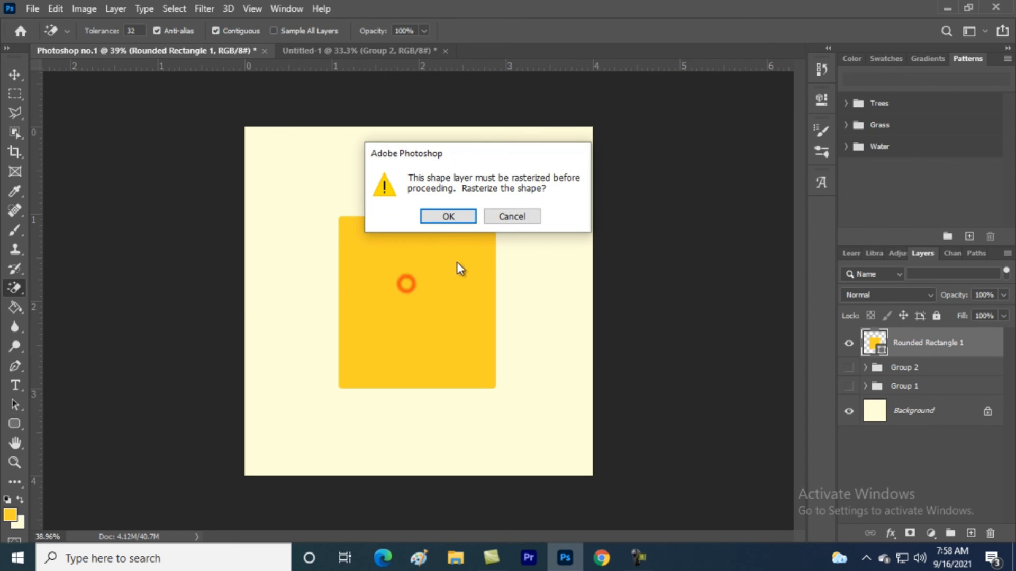
{"action": "left_click", "coordinate": [462, 216]}
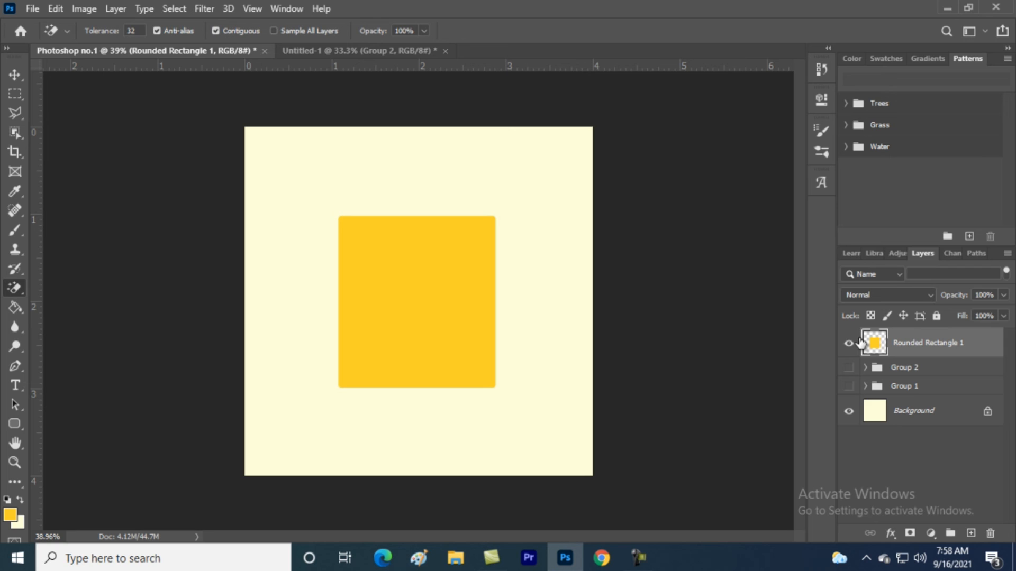
{"action": "key", "text": "ctrl+z"}
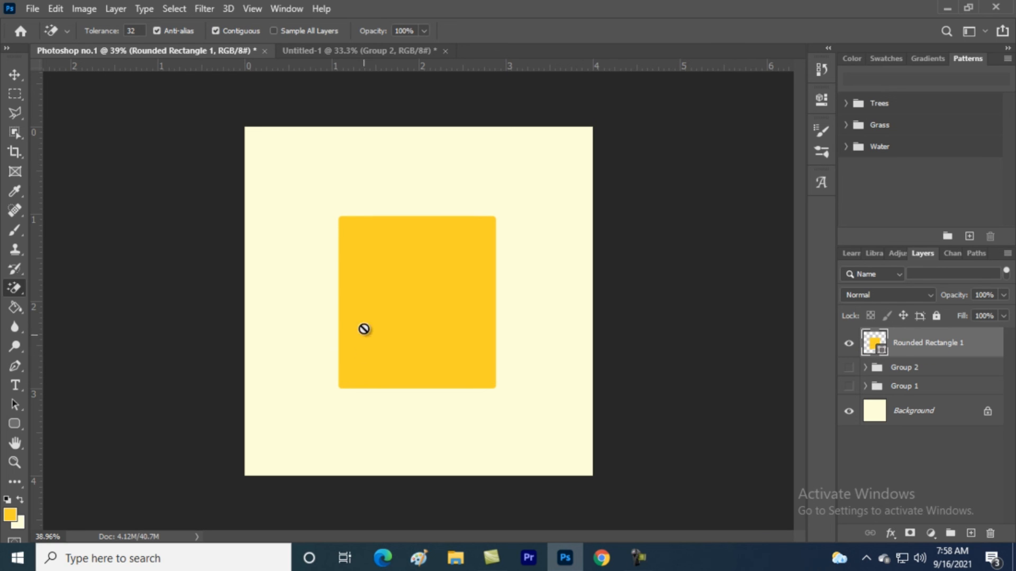
{"action": "left_click", "coordinate": [419, 284]}
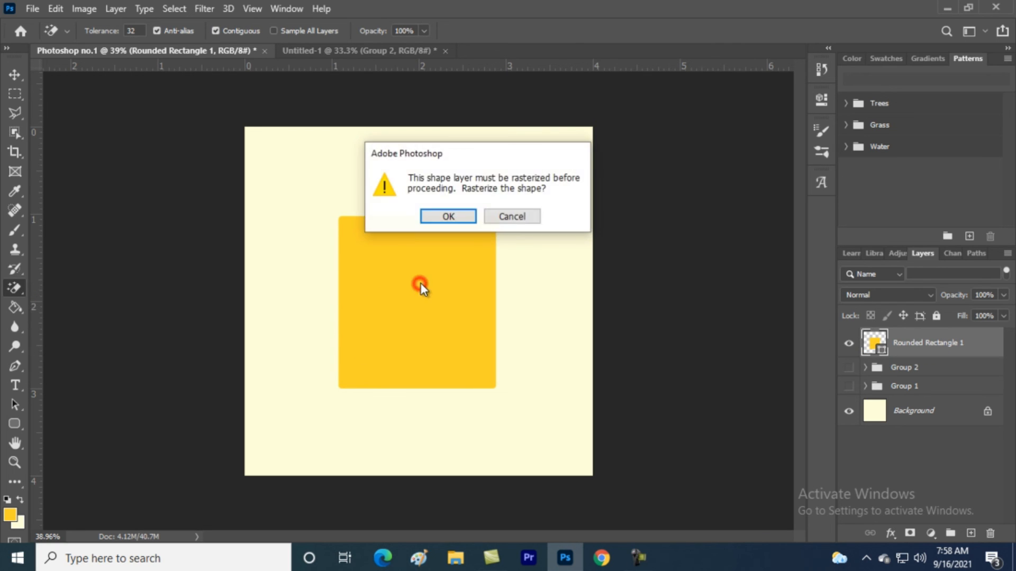
{"action": "left_click", "coordinate": [447, 216]}
{"action": "left_click", "coordinate": [34, 10]}
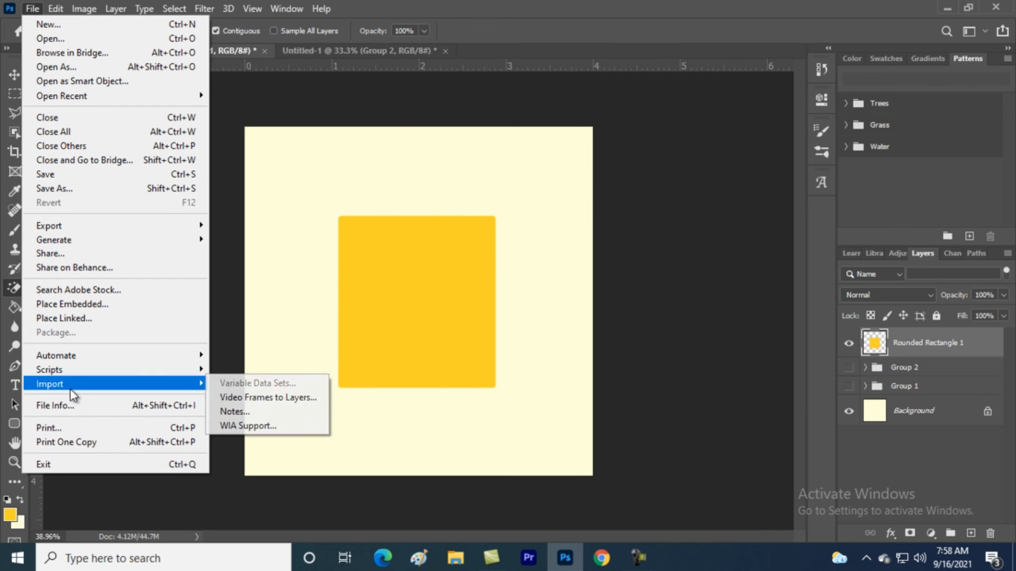
Start File > Place Embedded and pick the Untitled-1 PNG from the USB drive
{"action": "left_click", "coordinate": [684, 35]}
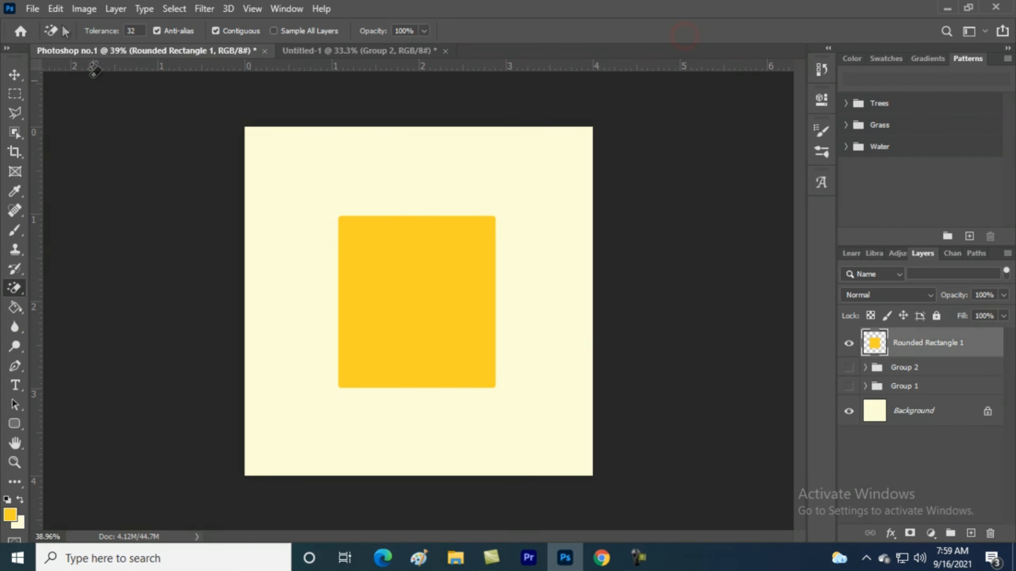
{"action": "left_click", "coordinate": [26, 5]}
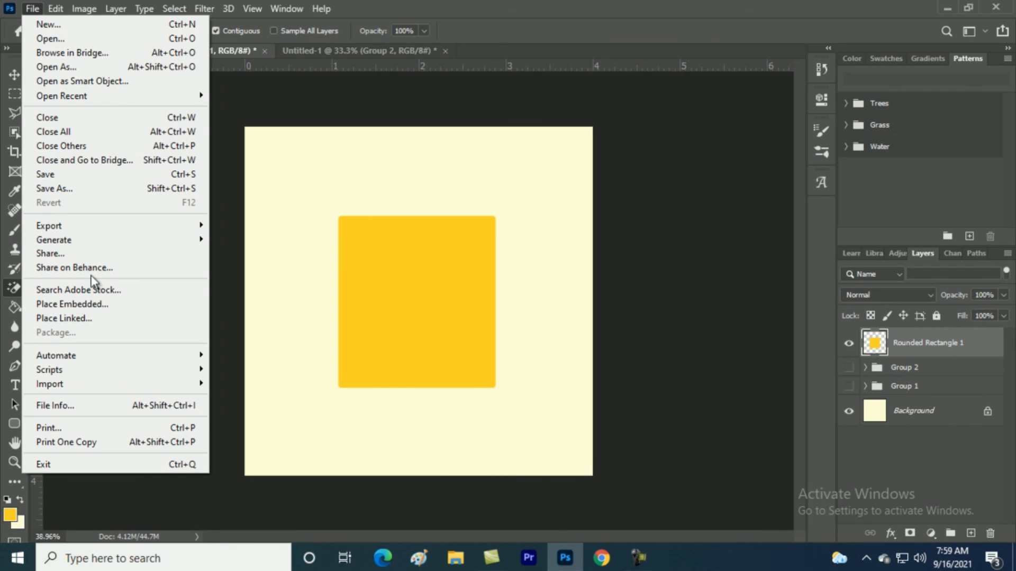
{"action": "left_click", "coordinate": [90, 304]}
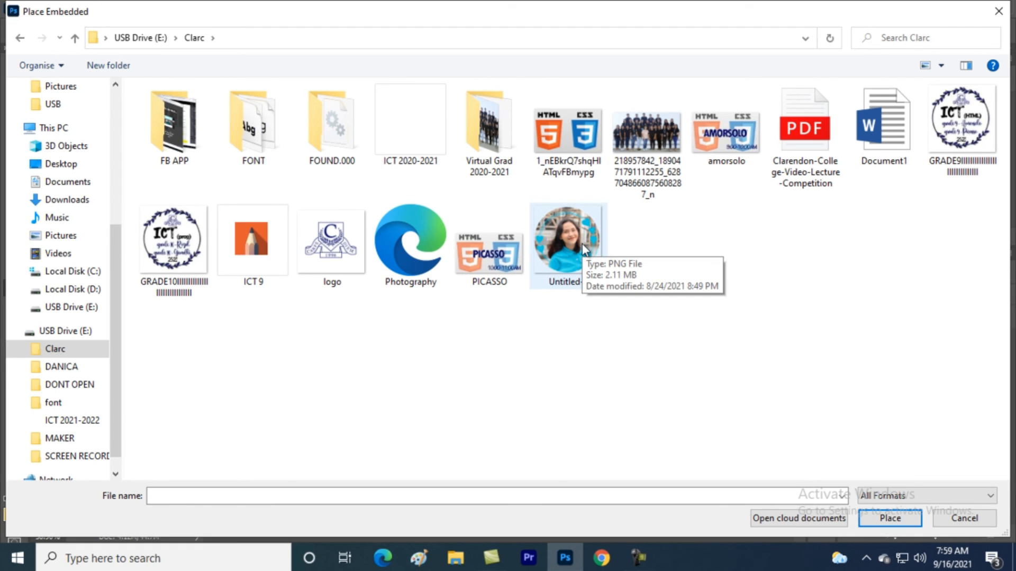
{"action": "left_click", "coordinate": [582, 243]}
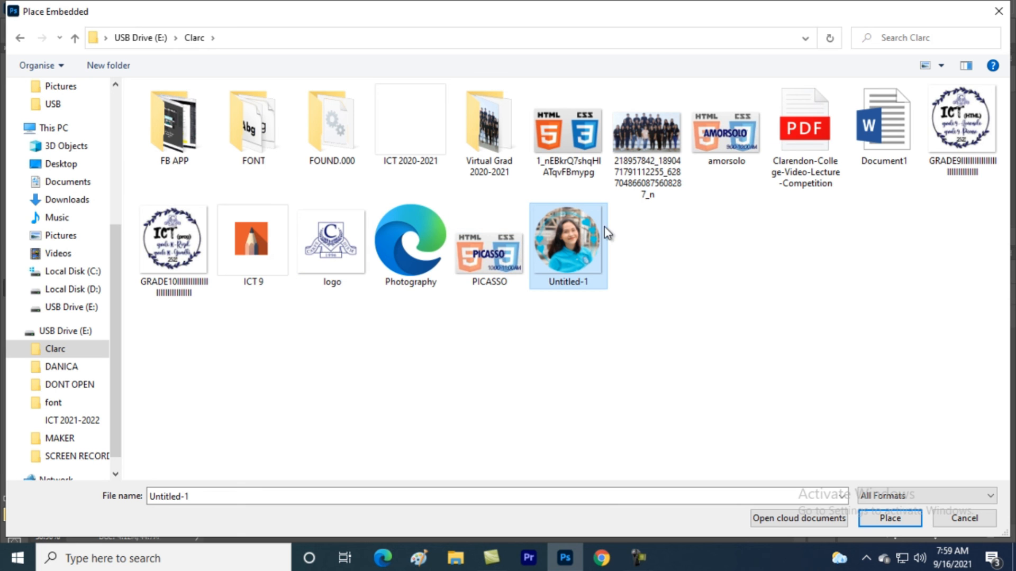
Place the Untitled-1 portrait into the document and commit it
{"action": "double_click", "coordinate": [573, 239]}
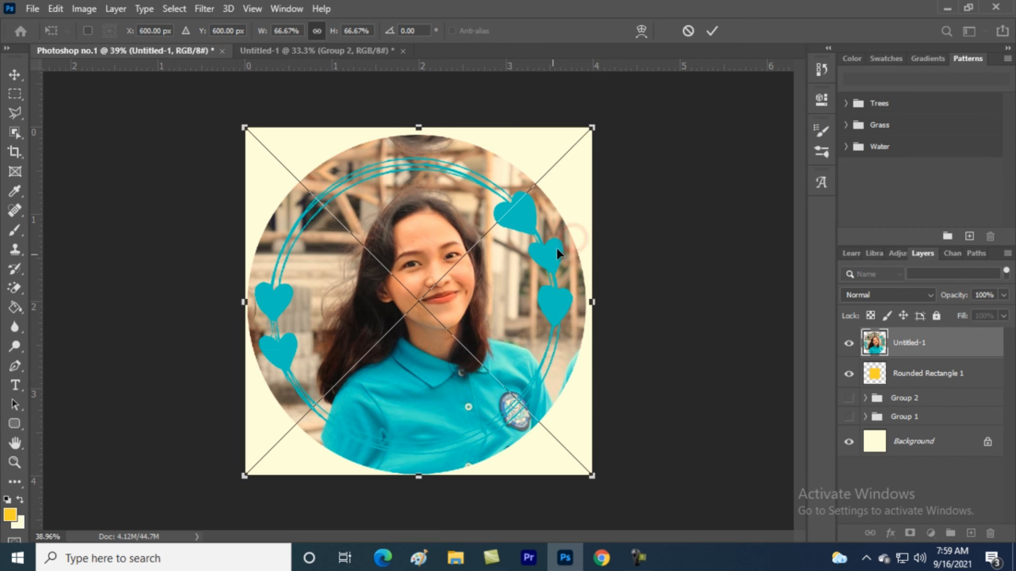
{"action": "right_click", "coordinate": [459, 268]}
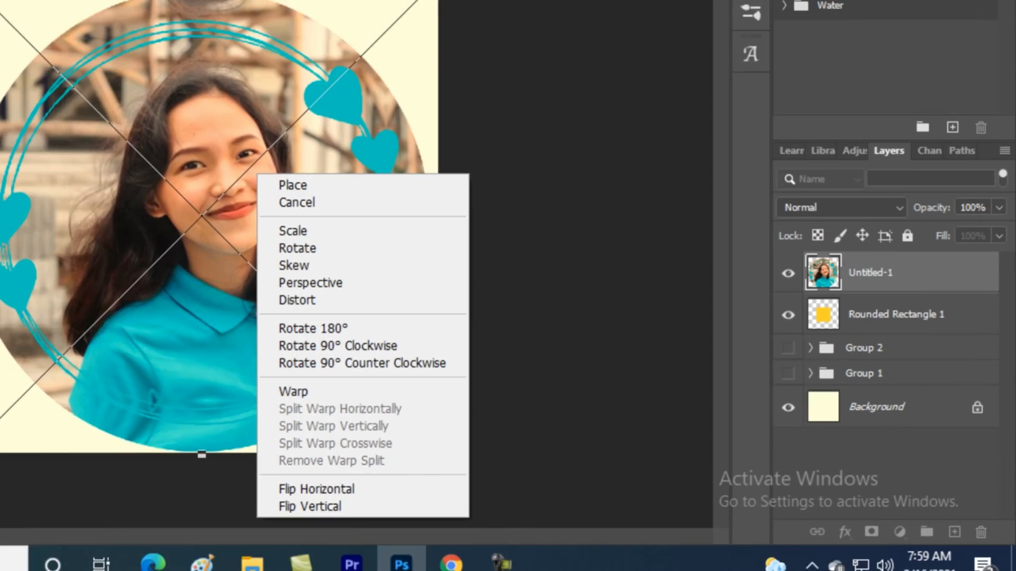
{"action": "key", "text": "Escape"}
{"action": "left_click", "coordinate": [797, 129]}
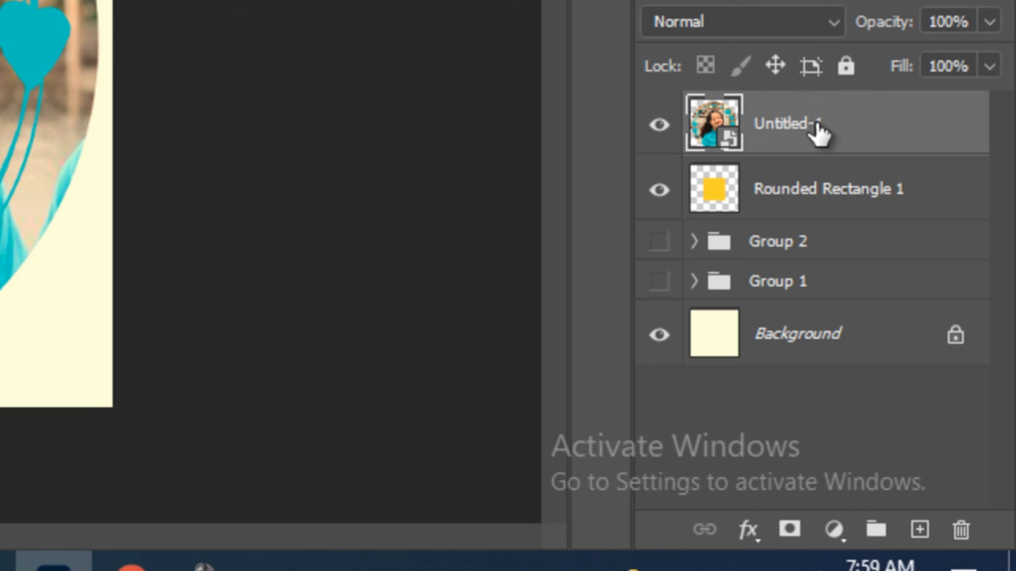
Clip the portrait to Rounded Rectangle 1 and hide the rectangle layer
{"action": "right_click", "coordinate": [805, 129]}
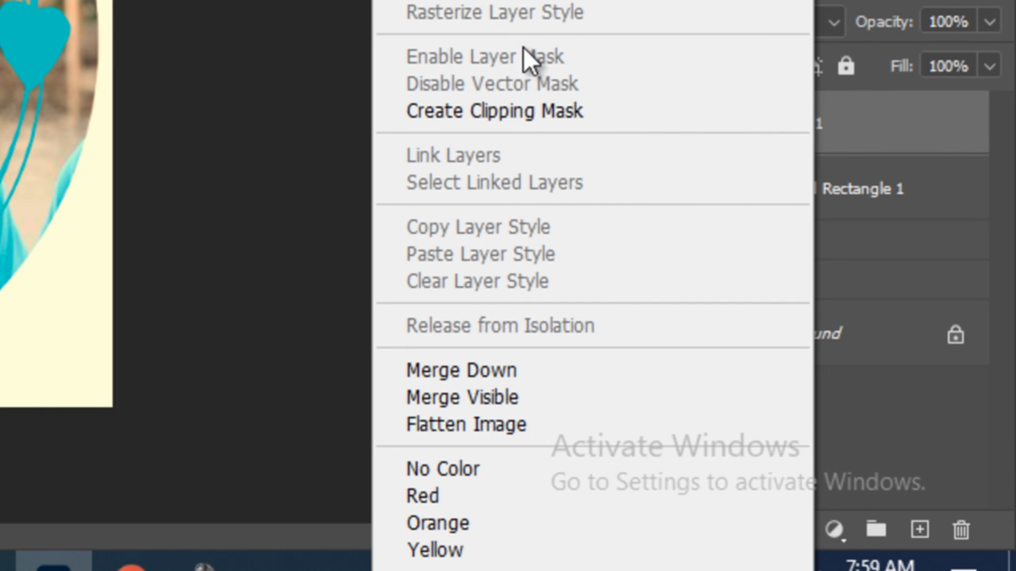
{"action": "left_click", "coordinate": [494, 110]}
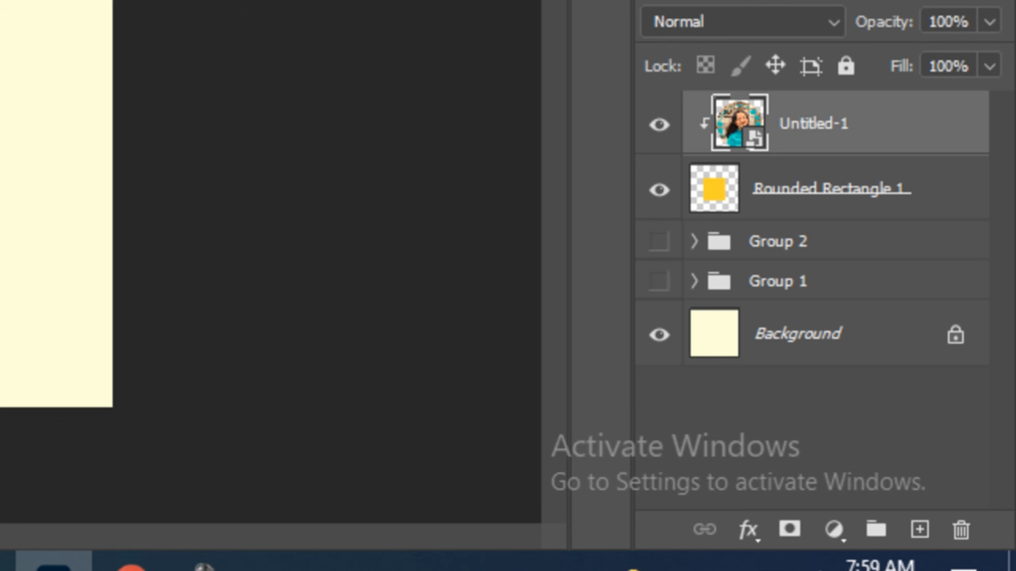
{"action": "left_click", "coordinate": [670, 199]}
{"action": "left_click", "coordinate": [671, 199]}
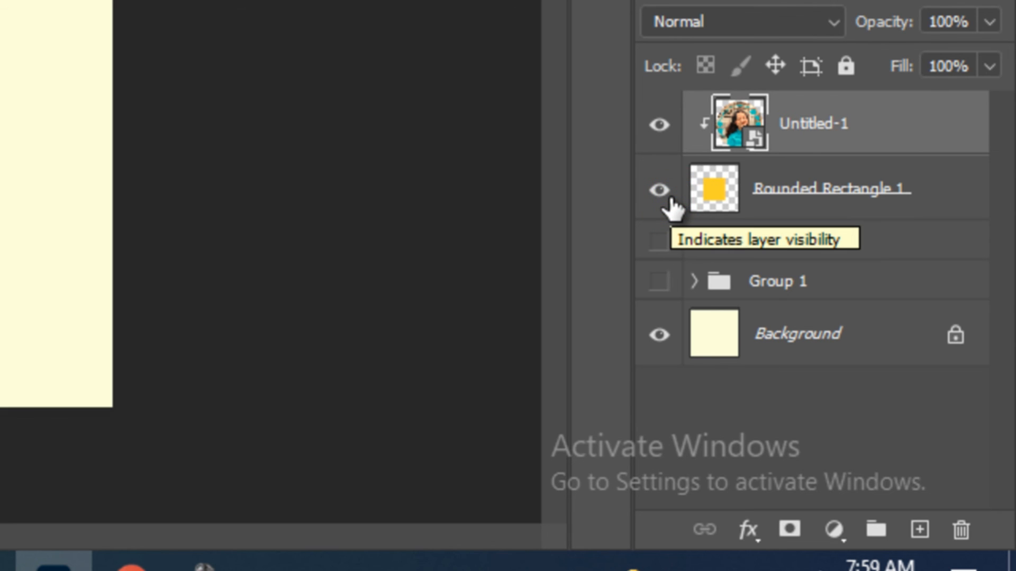
{"action": "left_click", "coordinate": [670, 199]}
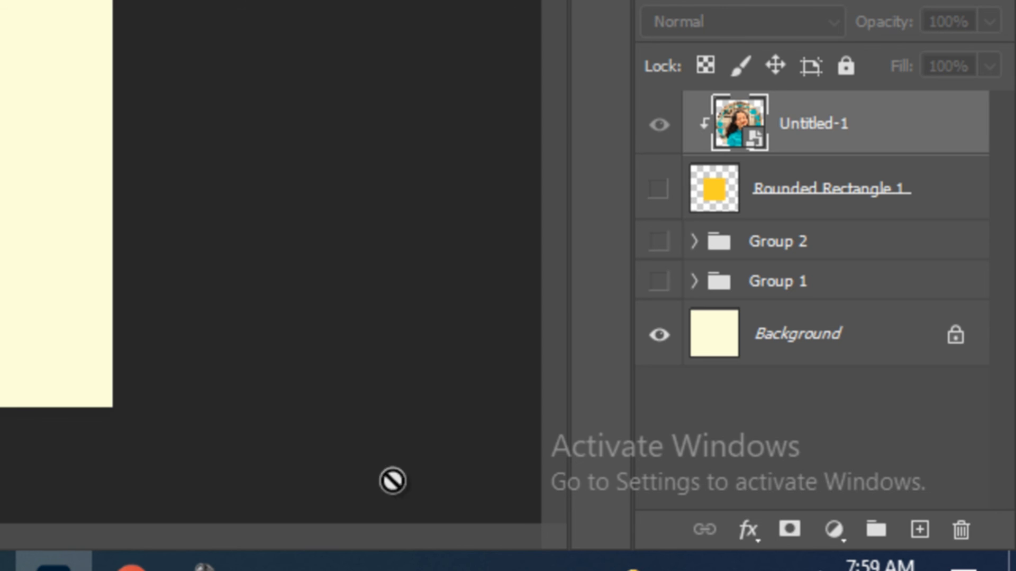
{"action": "mouse_move", "coordinate": [204, 558]}
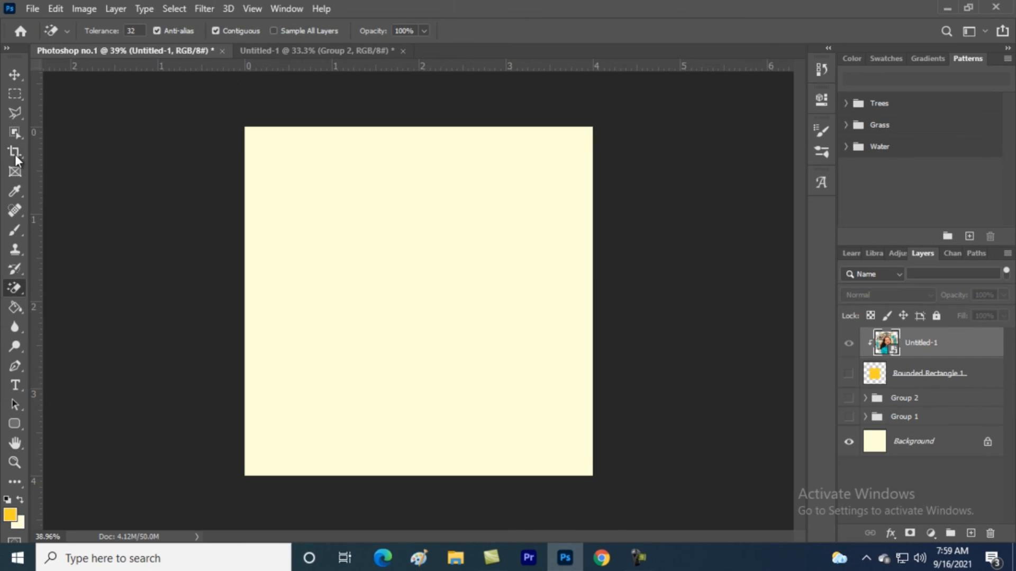
Cancel the pending crop and show Rounded Rectangle 1 so the clipped portrait appears
{"action": "key", "text": "c"}
{"action": "left_click", "coordinate": [427, 474]}
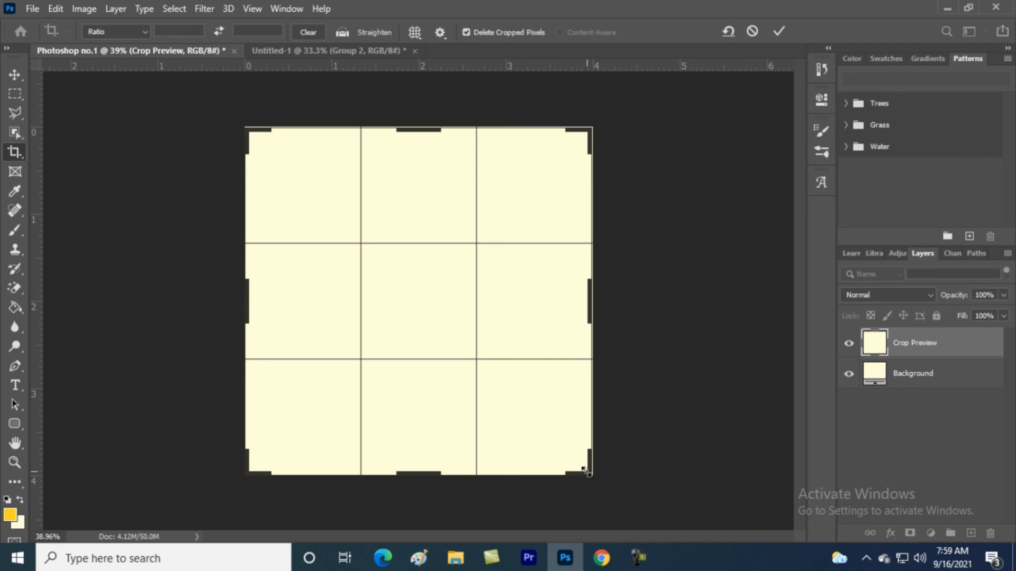
{"action": "left_click", "coordinate": [752, 30]}
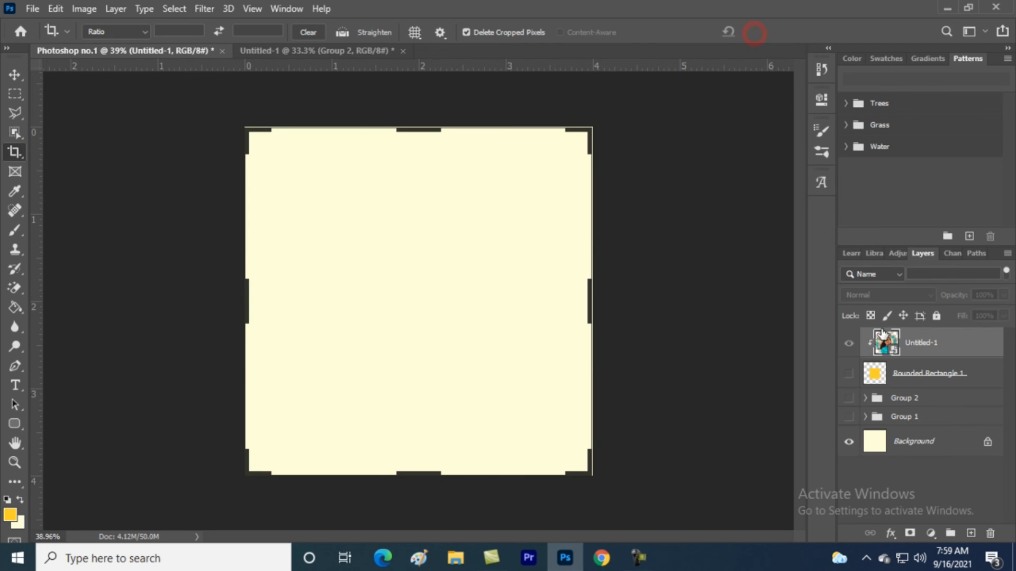
{"action": "left_click", "coordinate": [849, 374]}
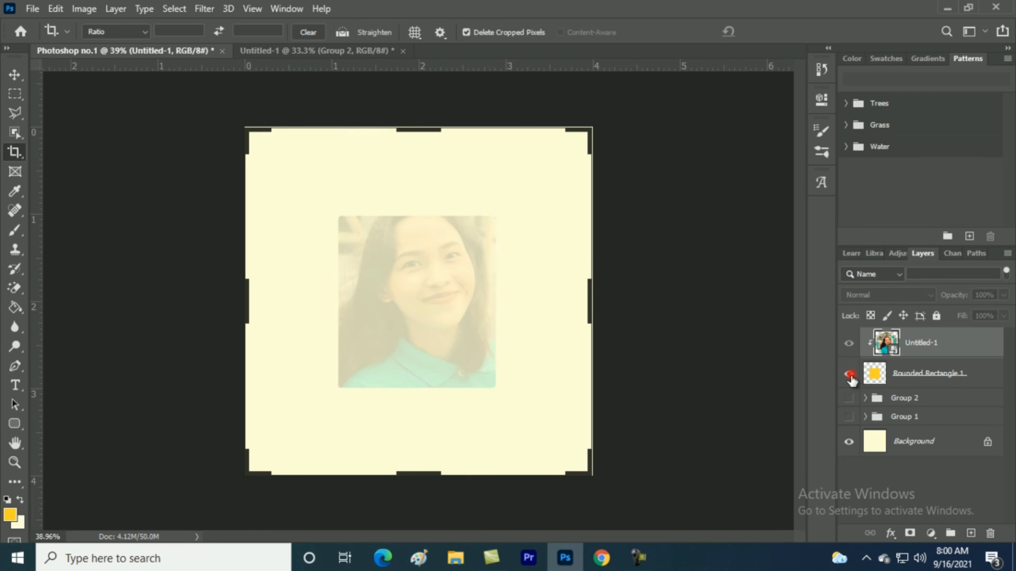